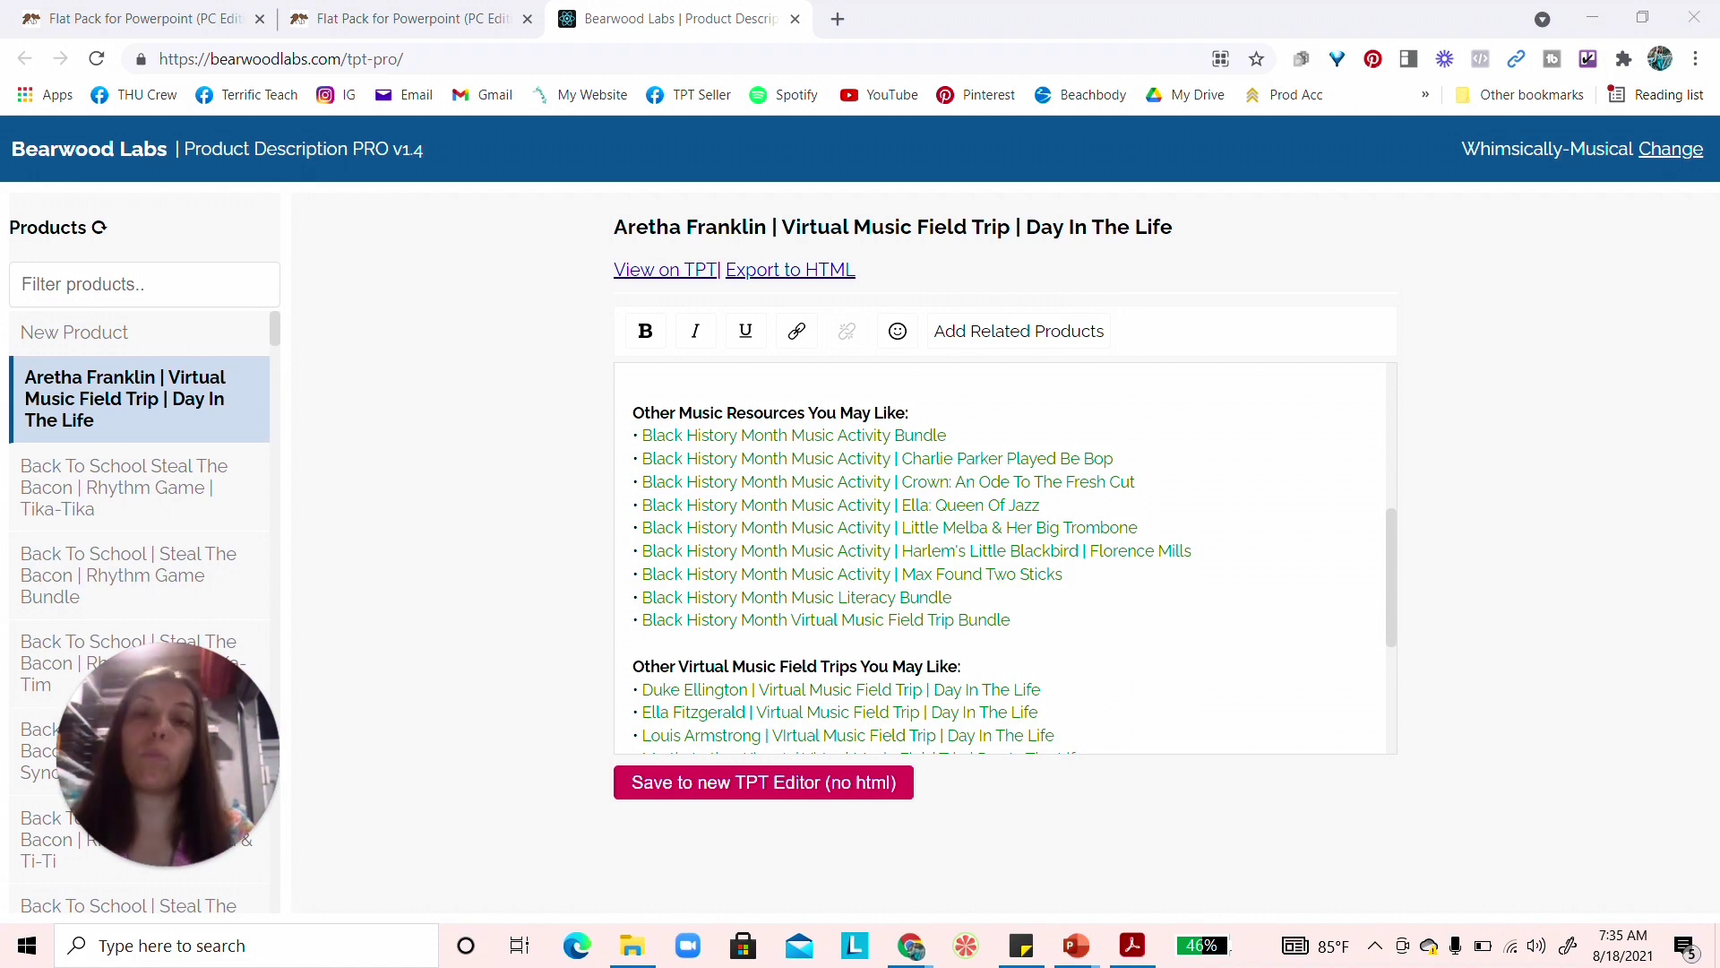
- Open the Aretha Franklin TpT page, select its URL, and start a new line under the resources heading
left_click(640, 271)
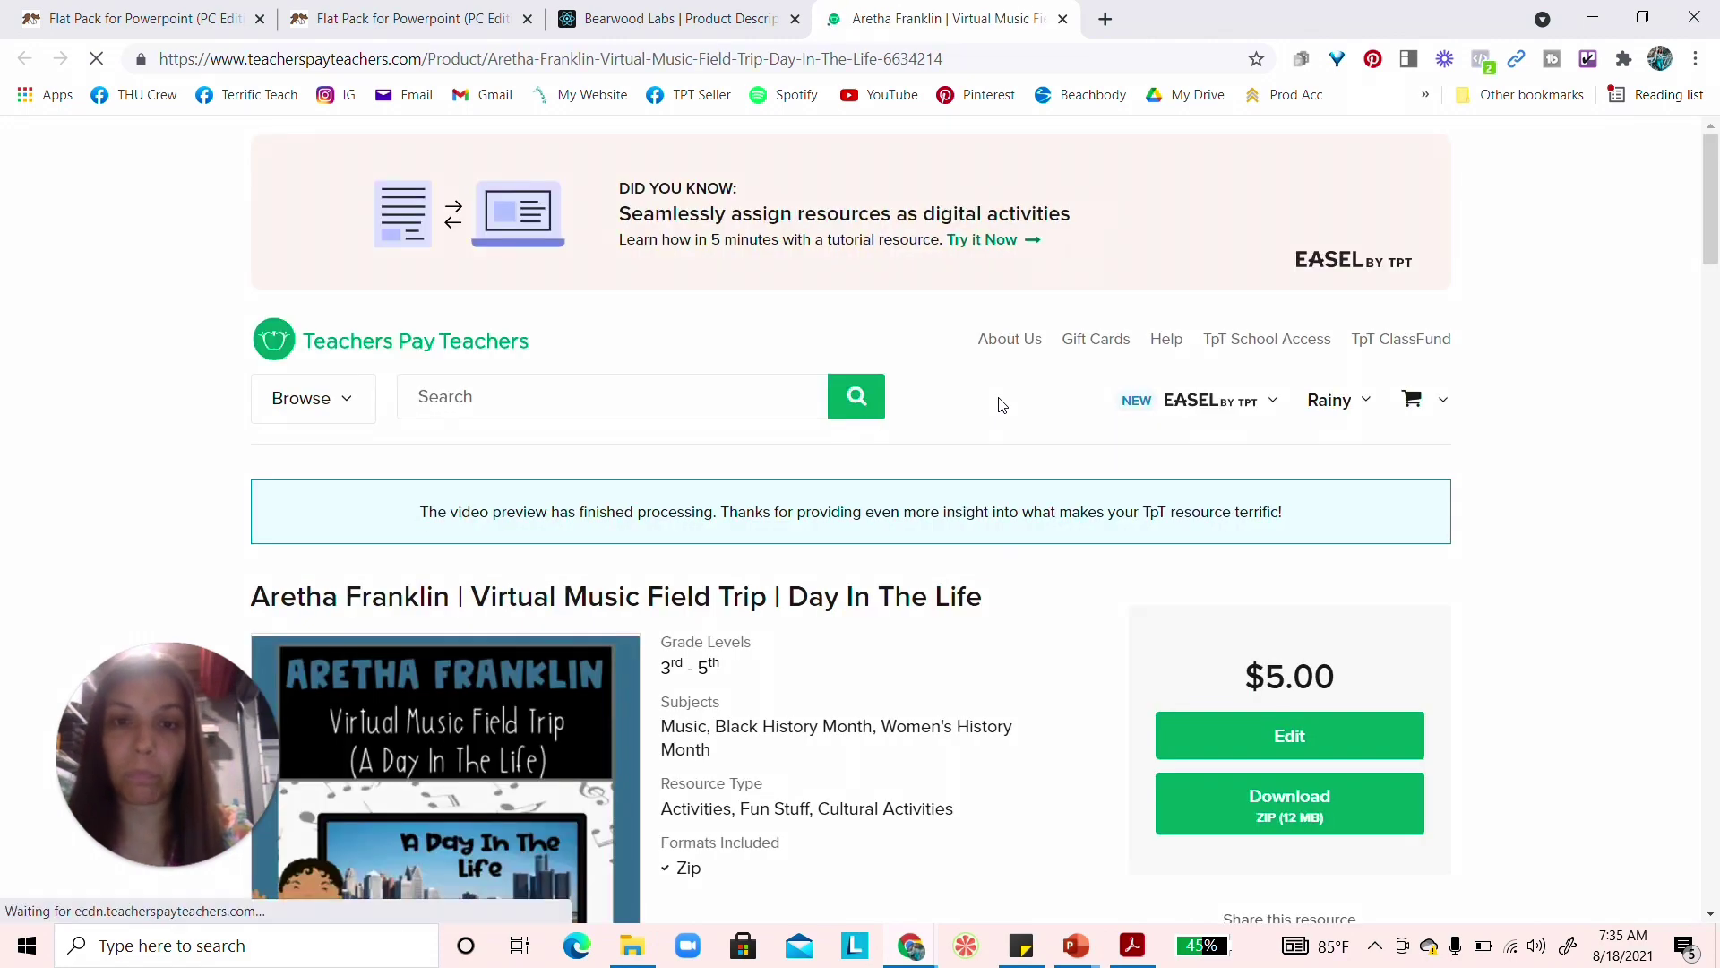
scroll(995, 421, "down", 4)
left_click(752, 57)
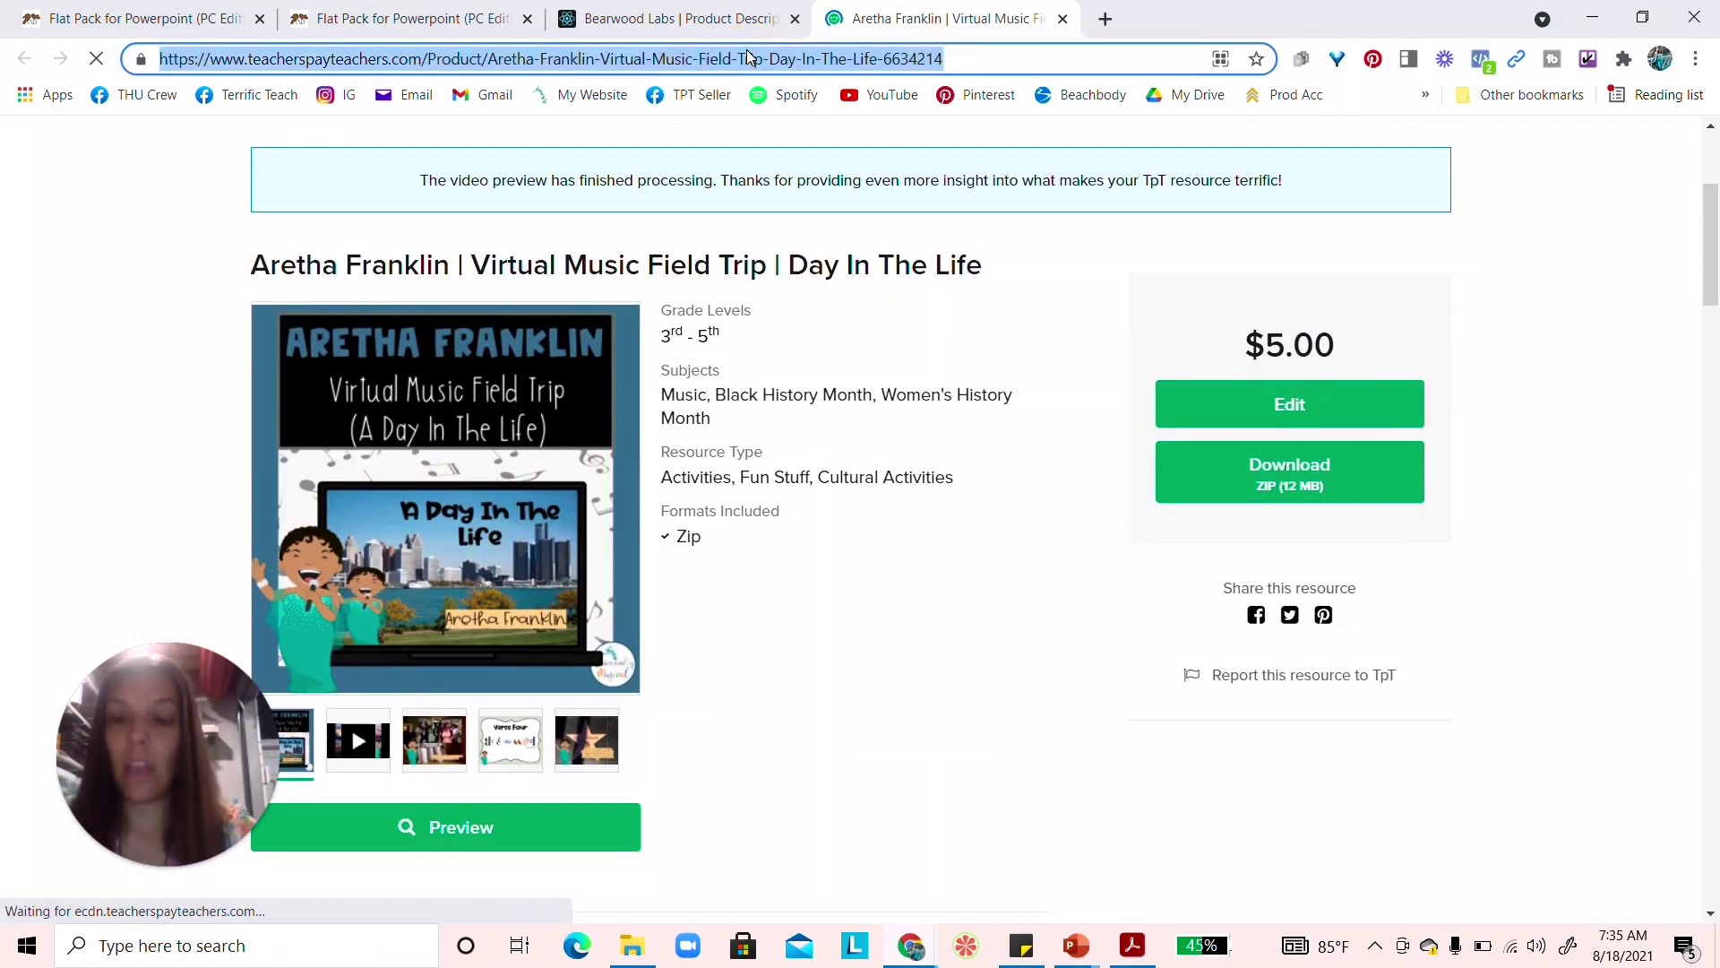
left_click(636, 12)
left_click(912, 412)
key("Return")
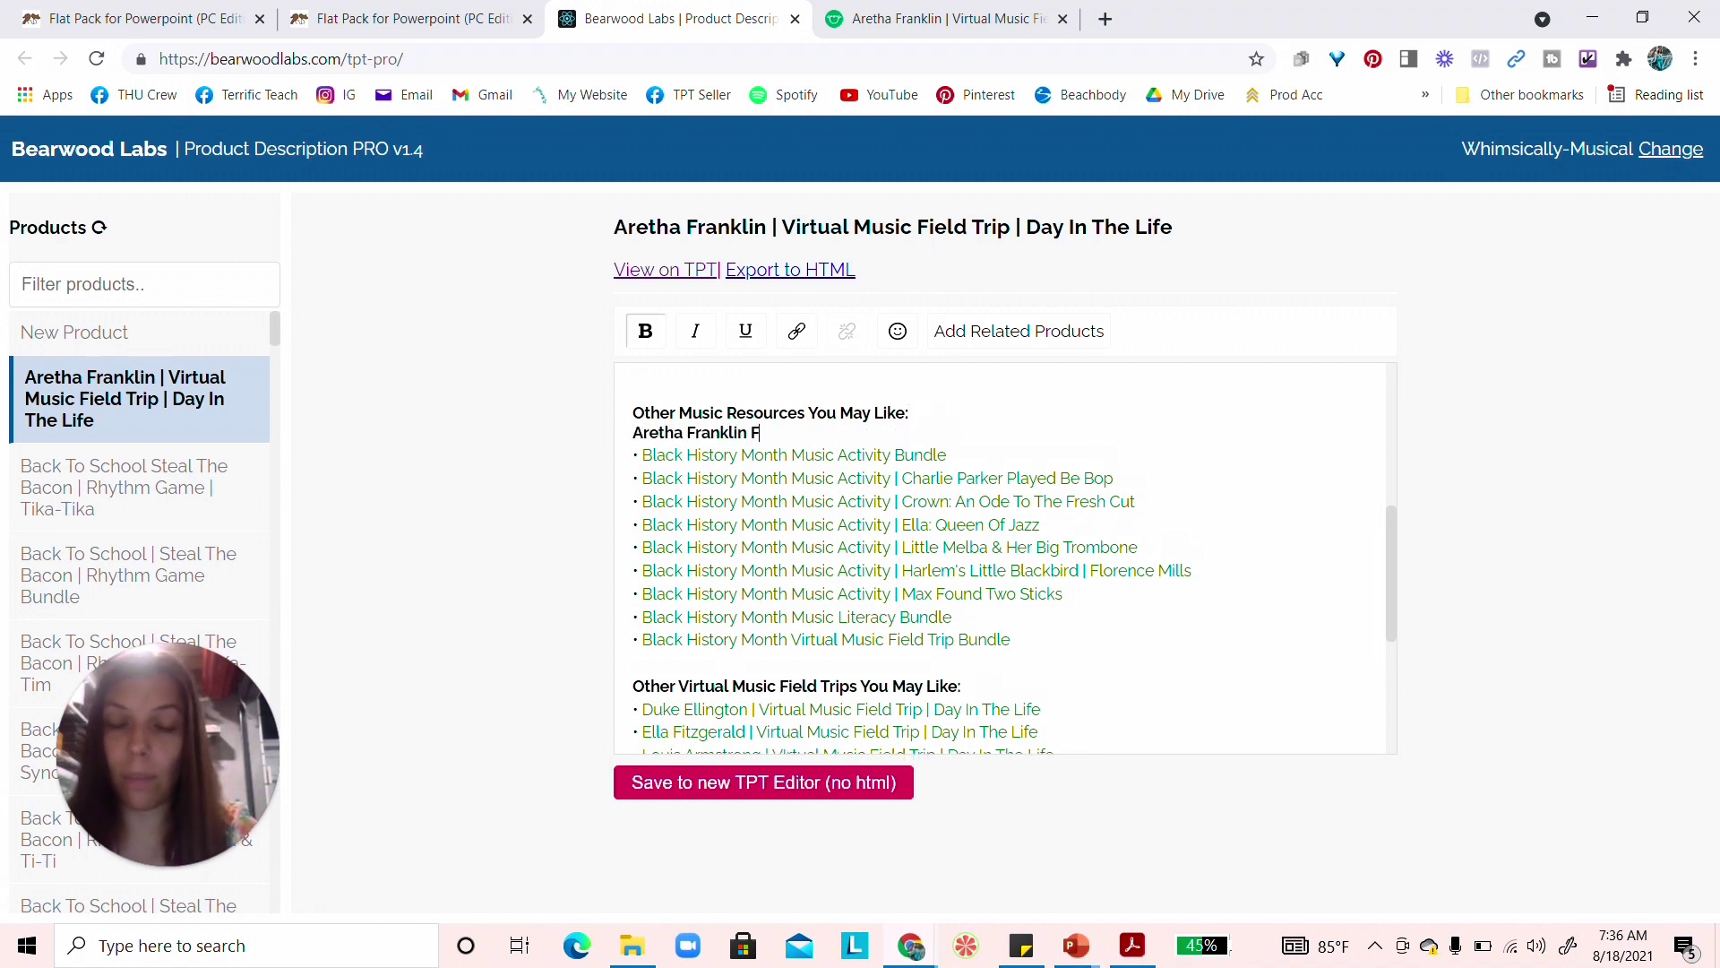
- Delete the typed Aretha Franklin Field Trip line and the empty line it leaves
left_click_drag(876, 431, 636, 431)
right_click(636, 434)
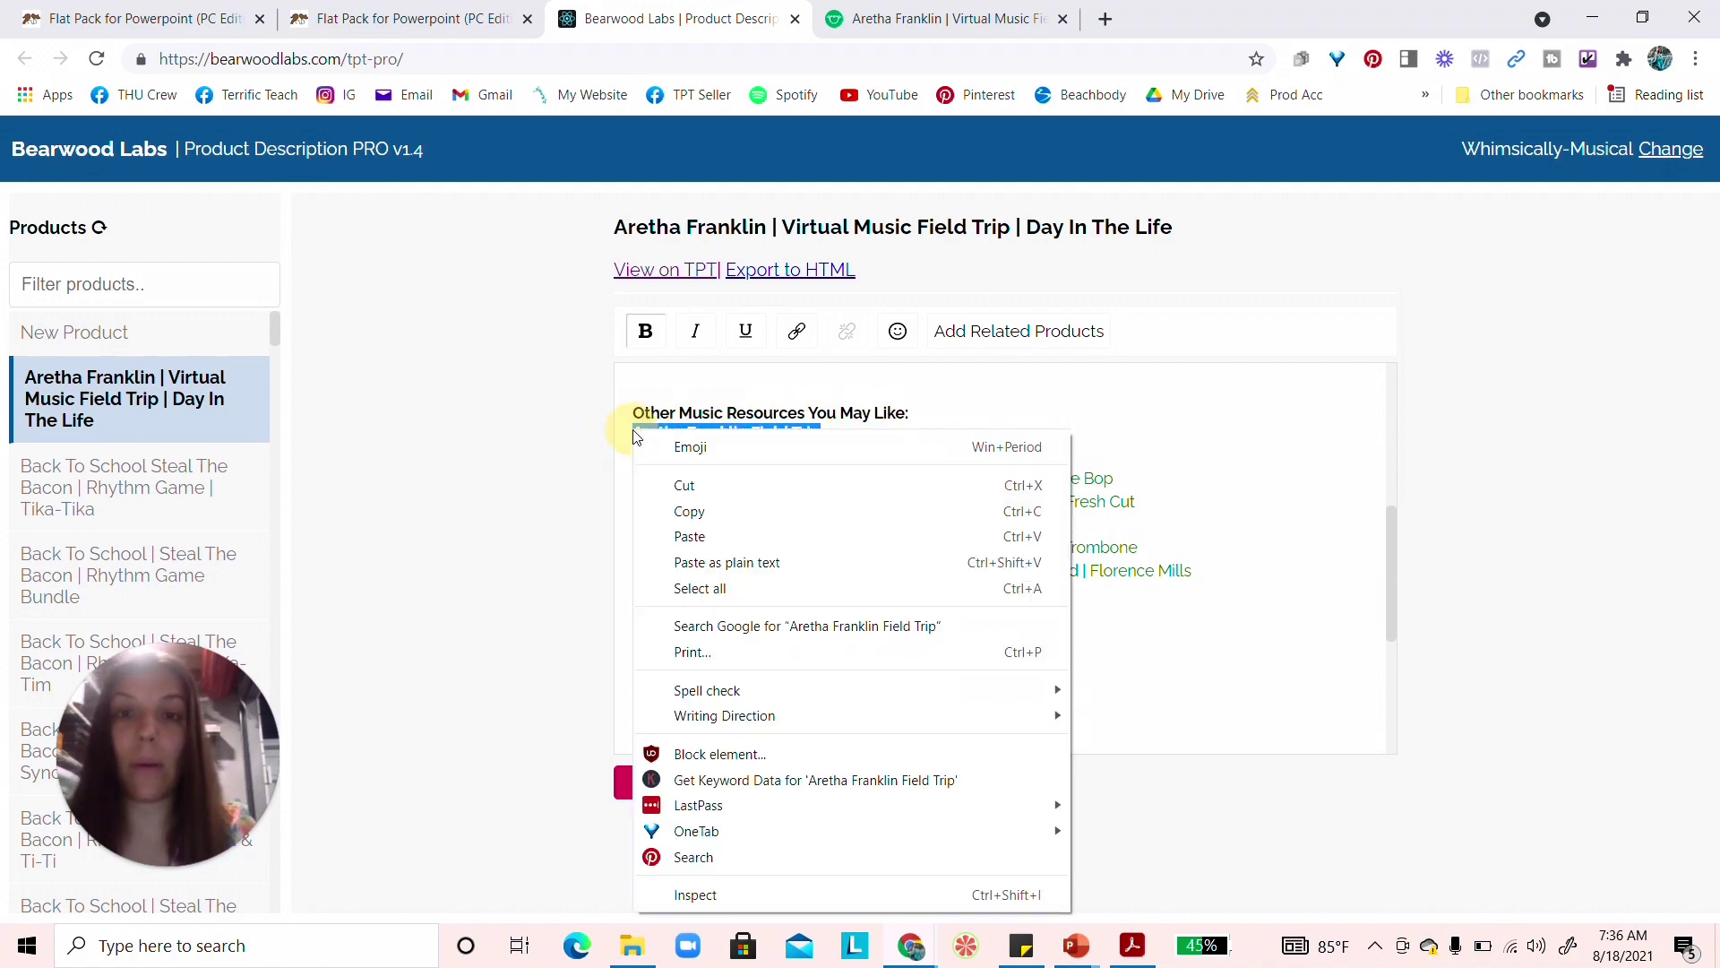
left_click(1022, 412)
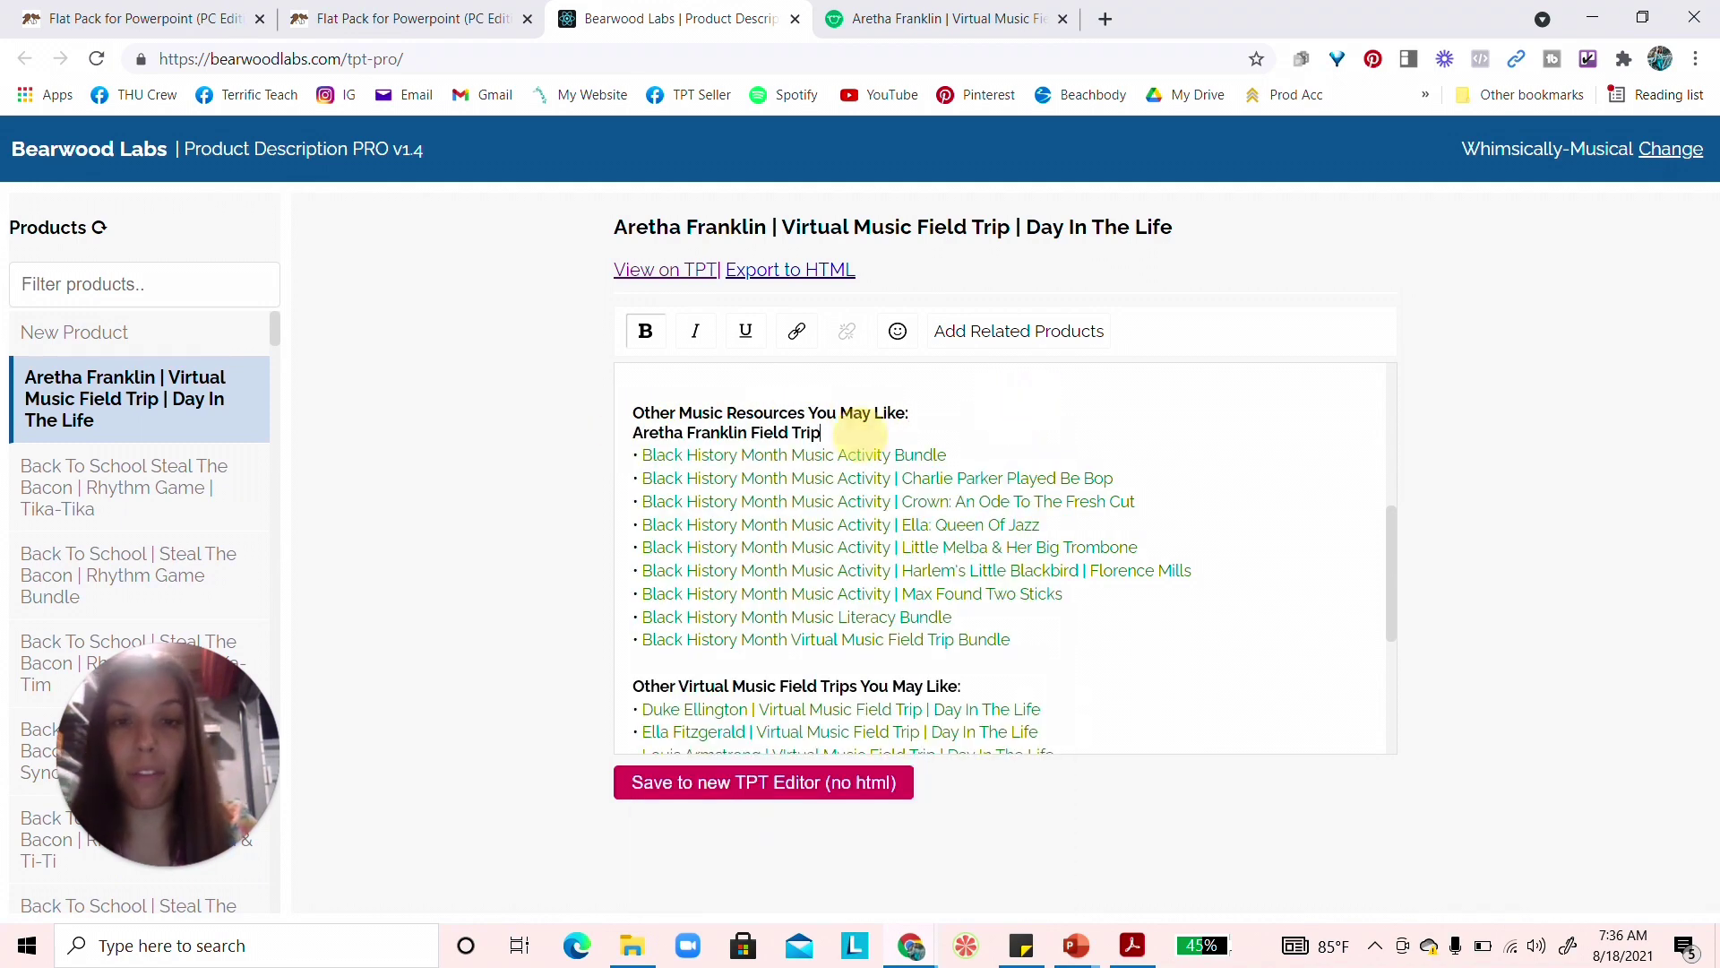
left_click_drag(859, 433, 634, 434)
key("BackSpace")
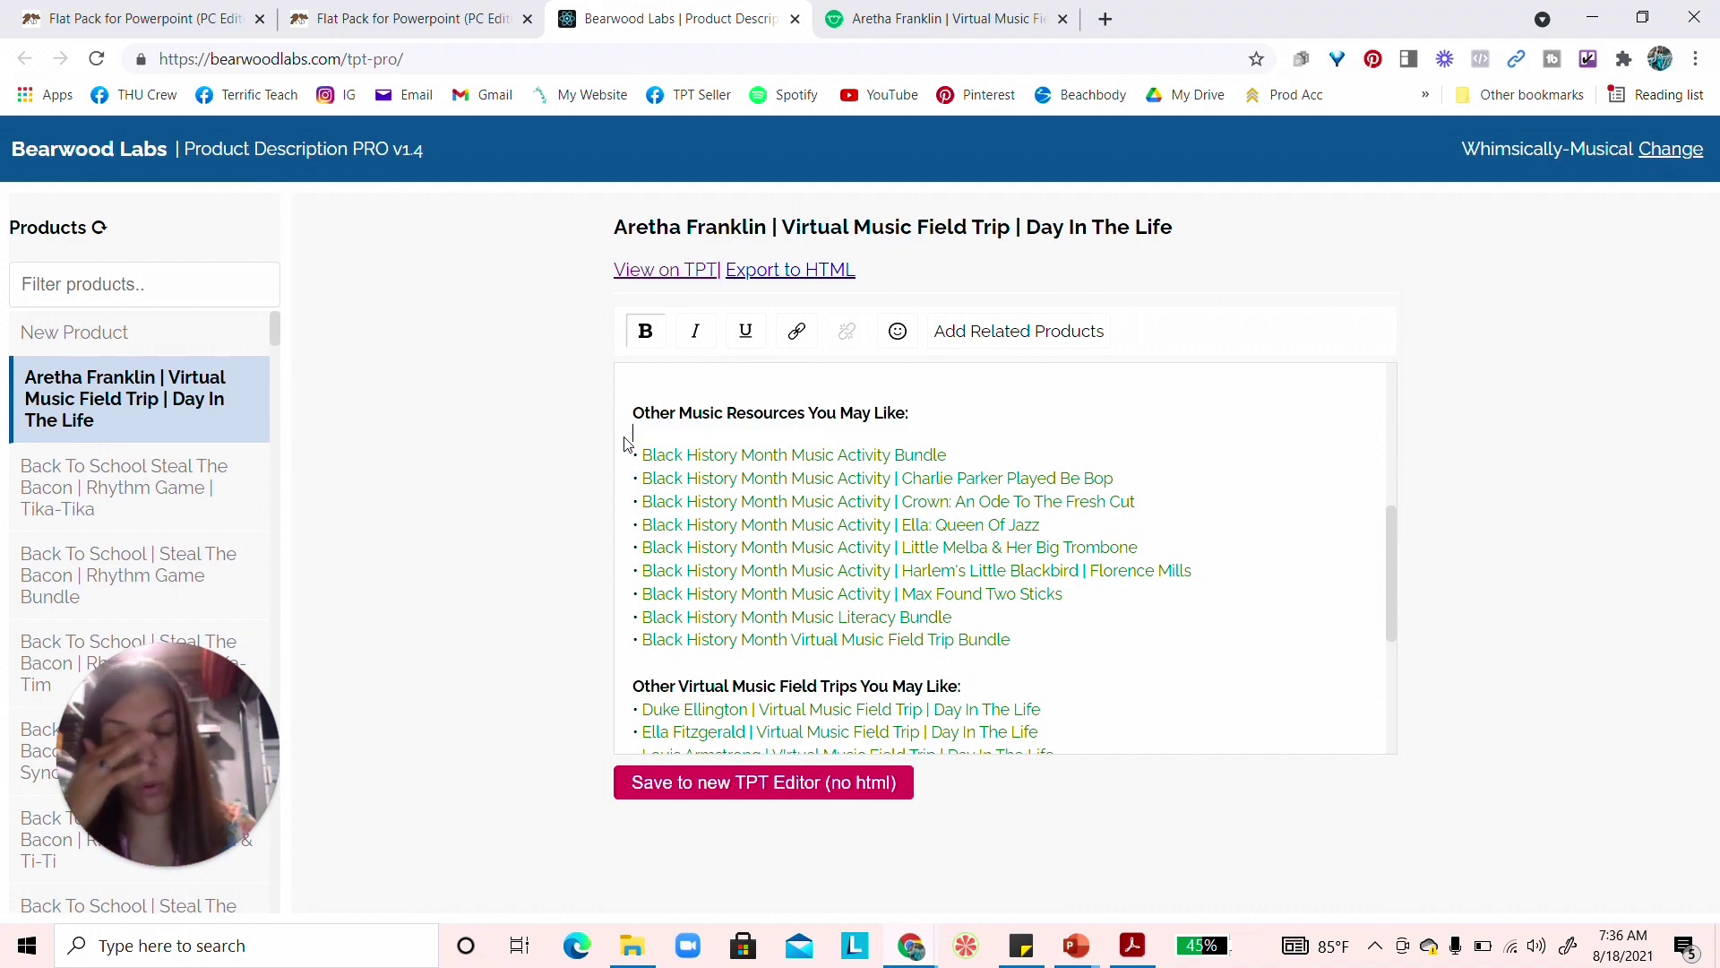
key("BackSpace")
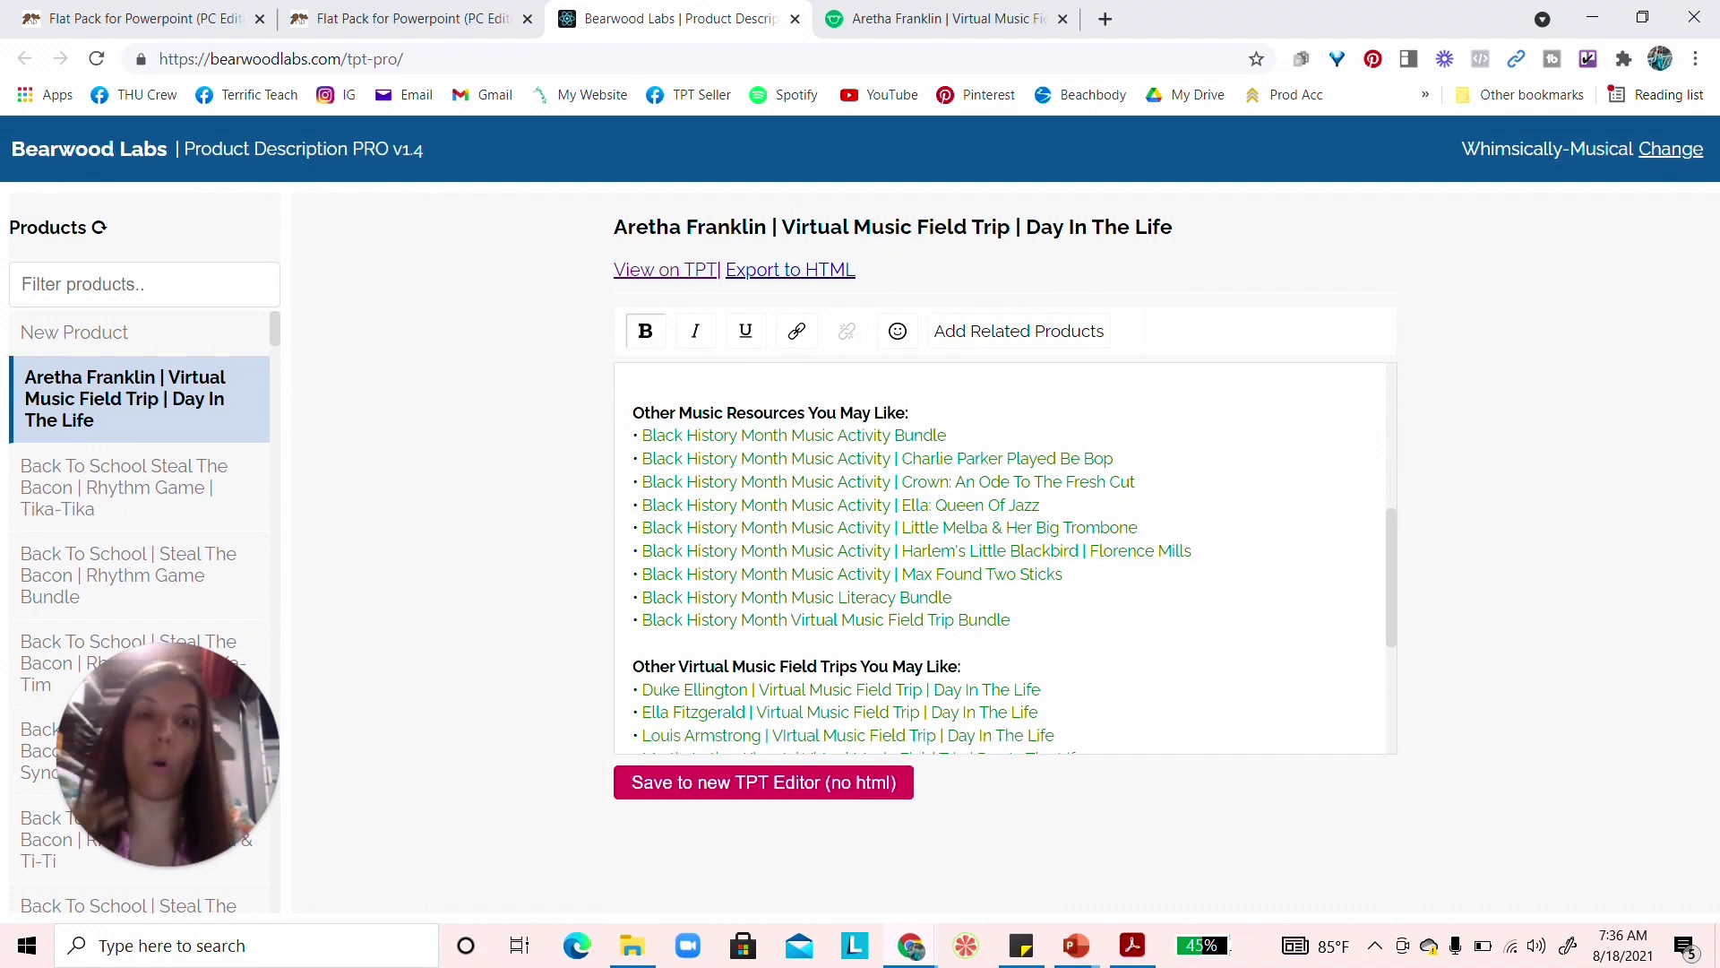
- Add a blank line after the Respect bullet and open the Add Related Products picker
scroll(798, 601, "down", 3)
scroll(797, 601, "up", 3)
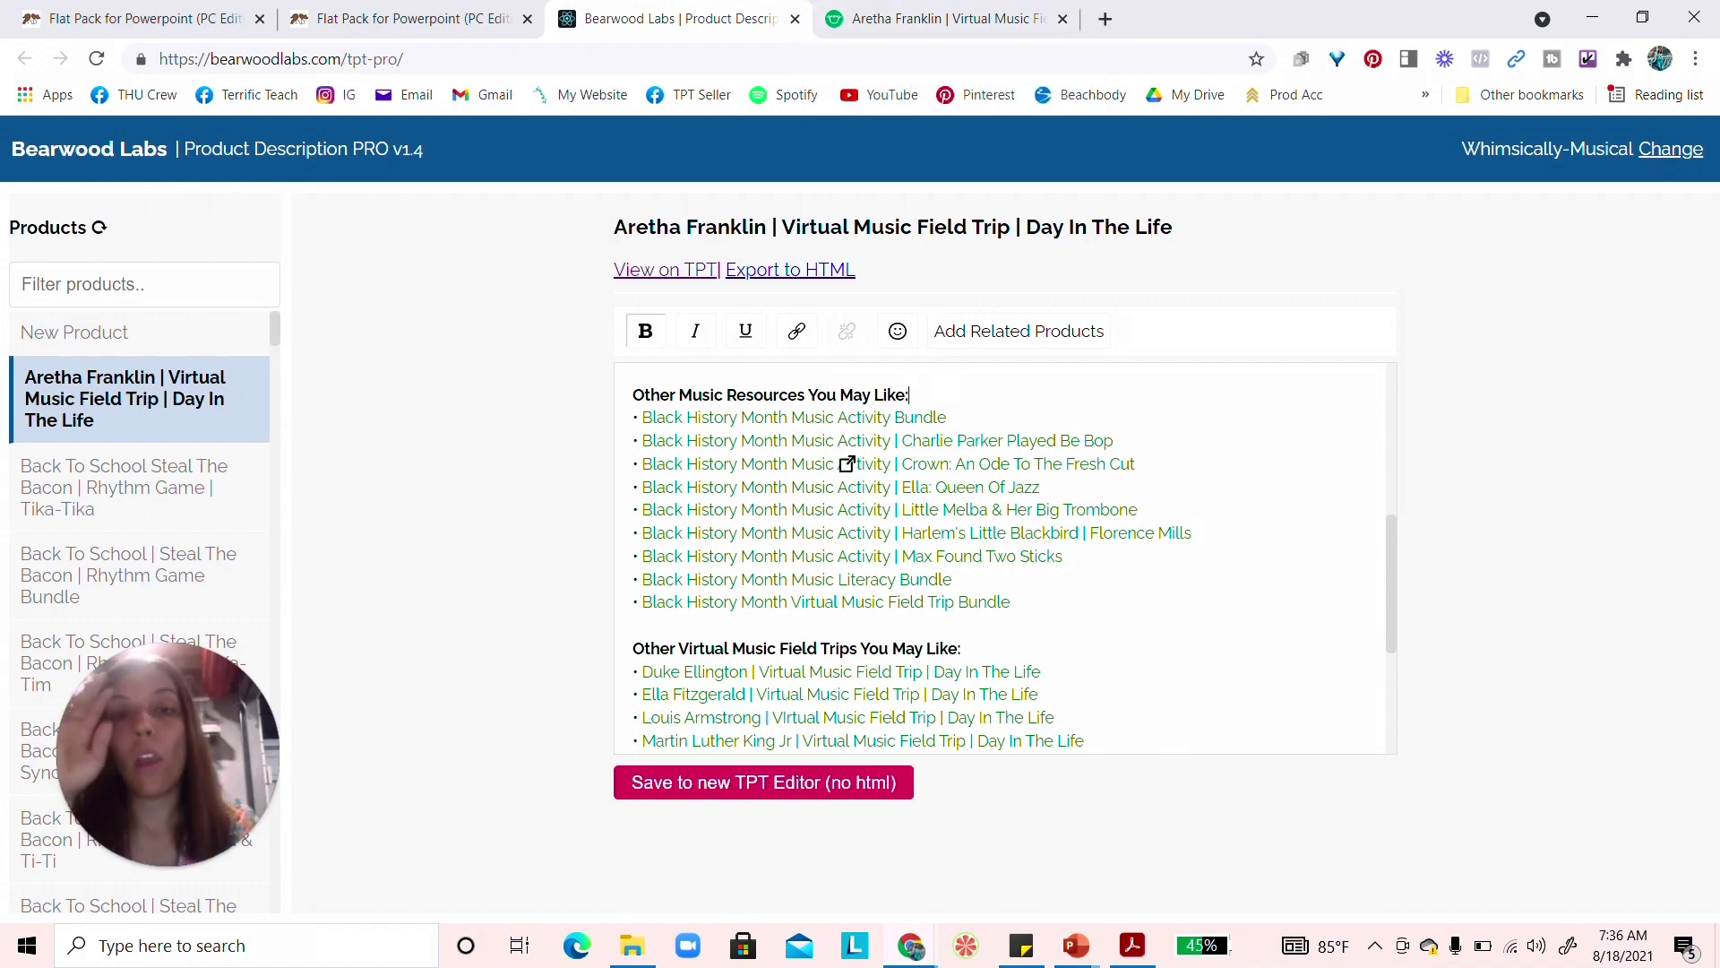
scroll(849, 510, "up", 5)
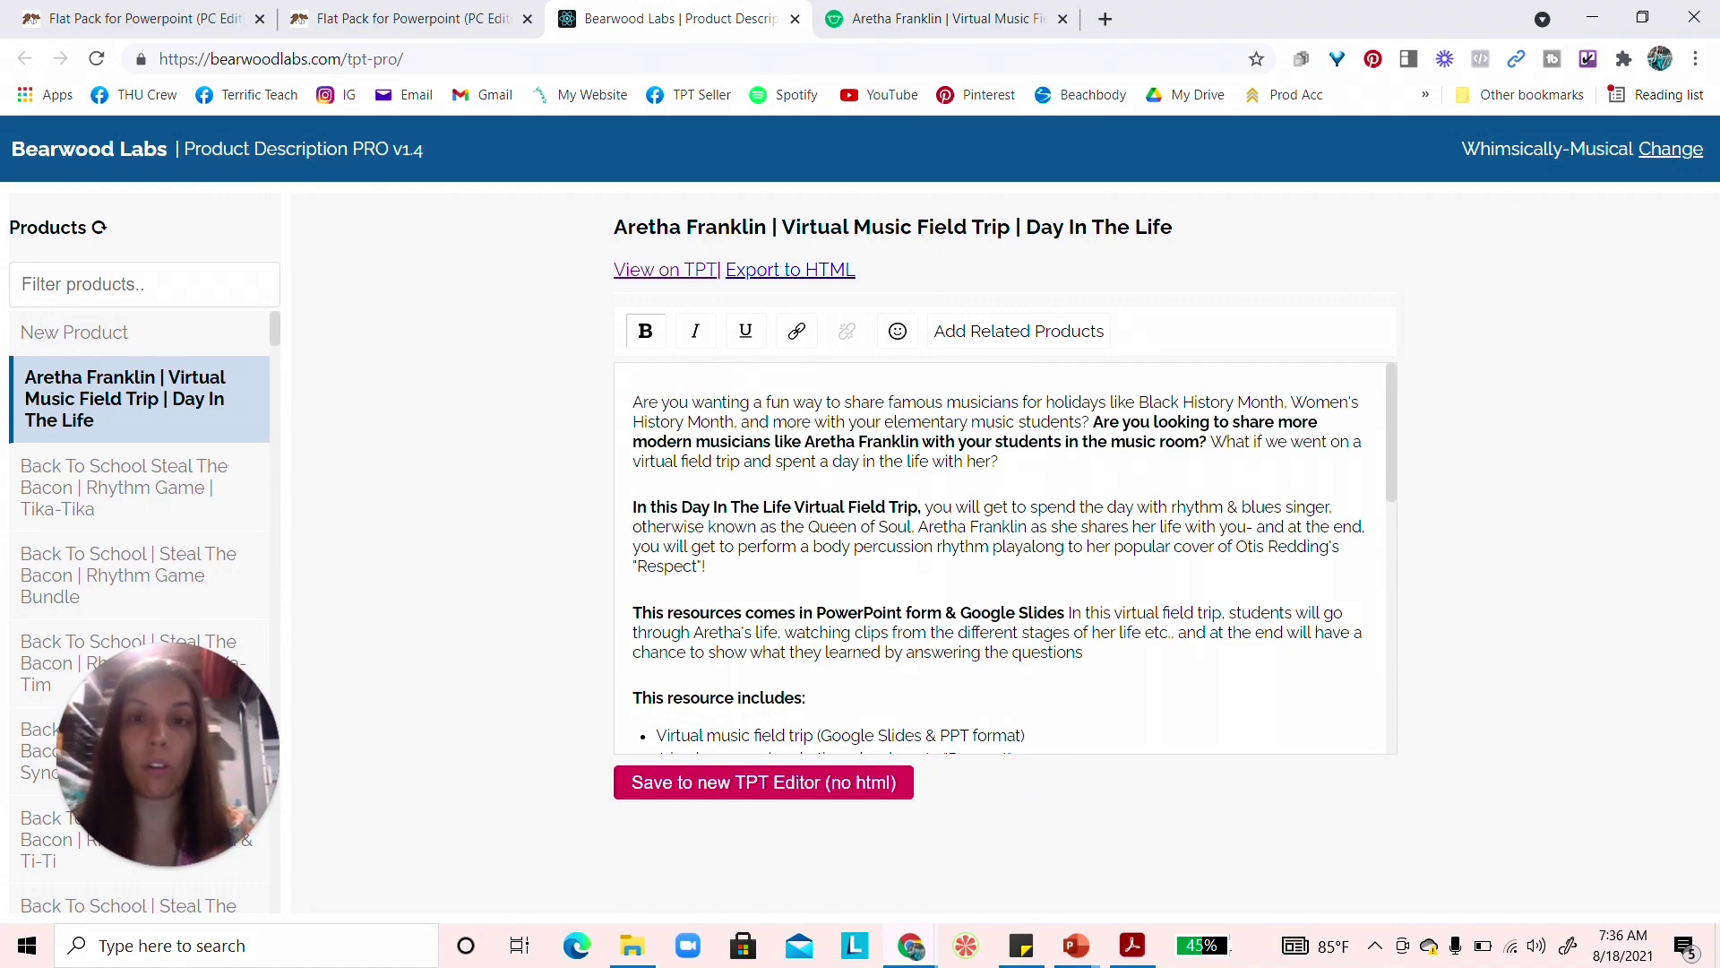
scroll(839, 512, "down", 4)
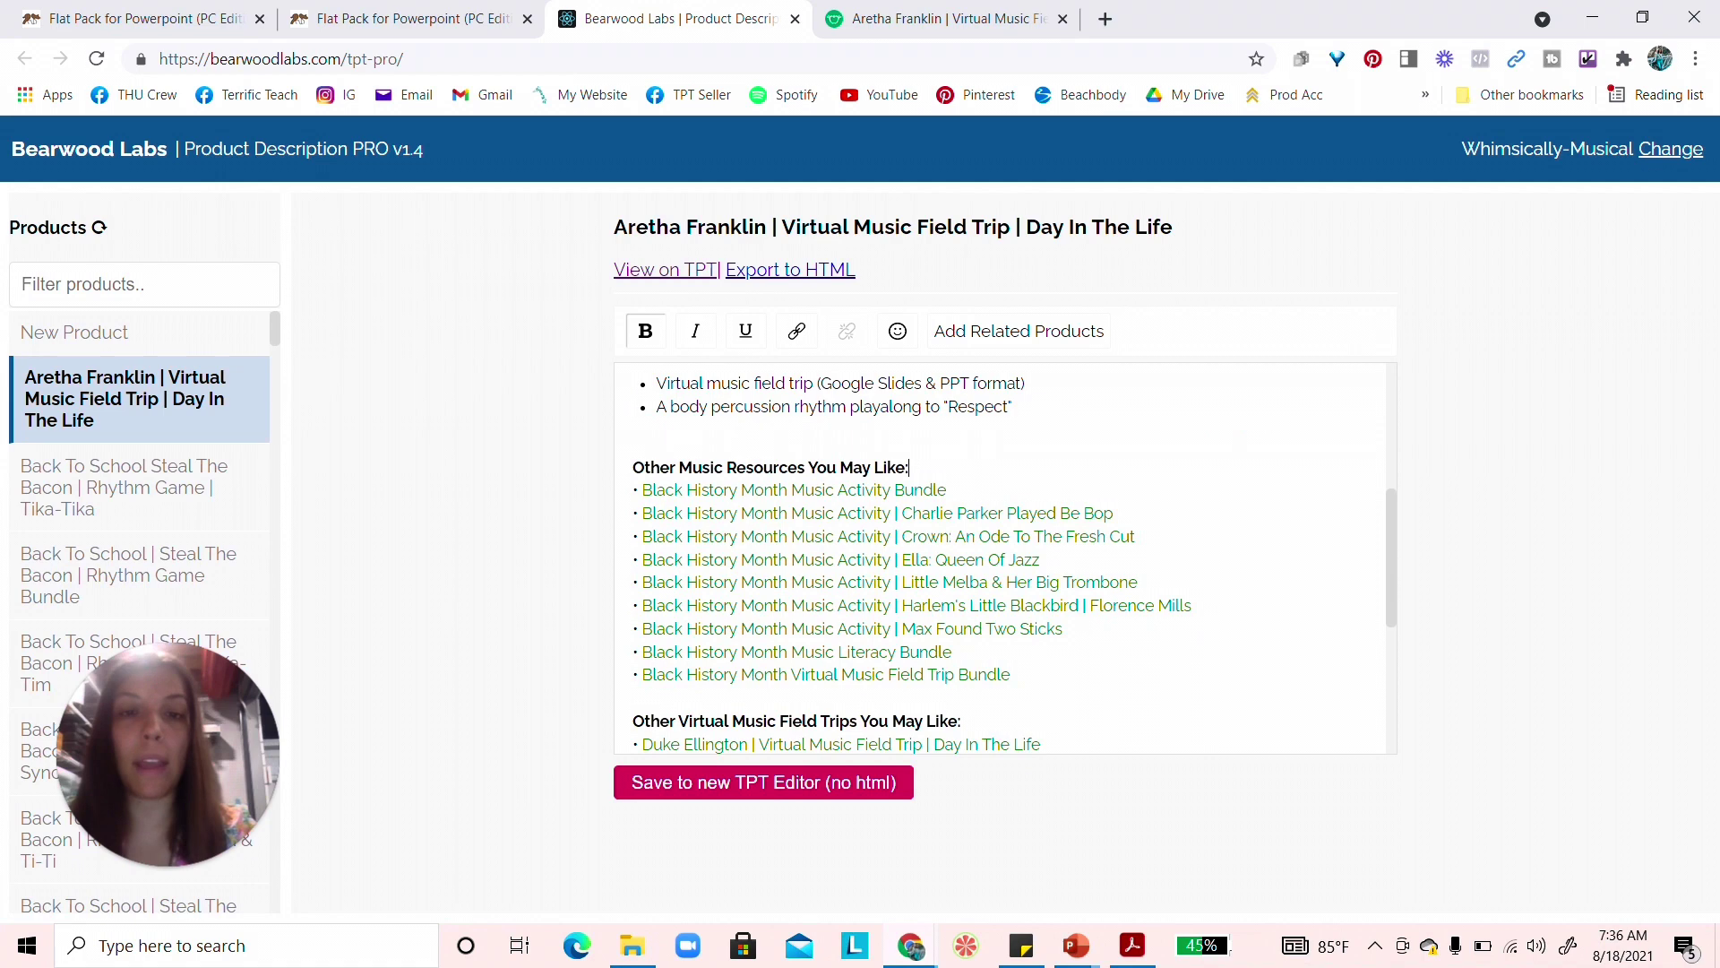
key("Return")
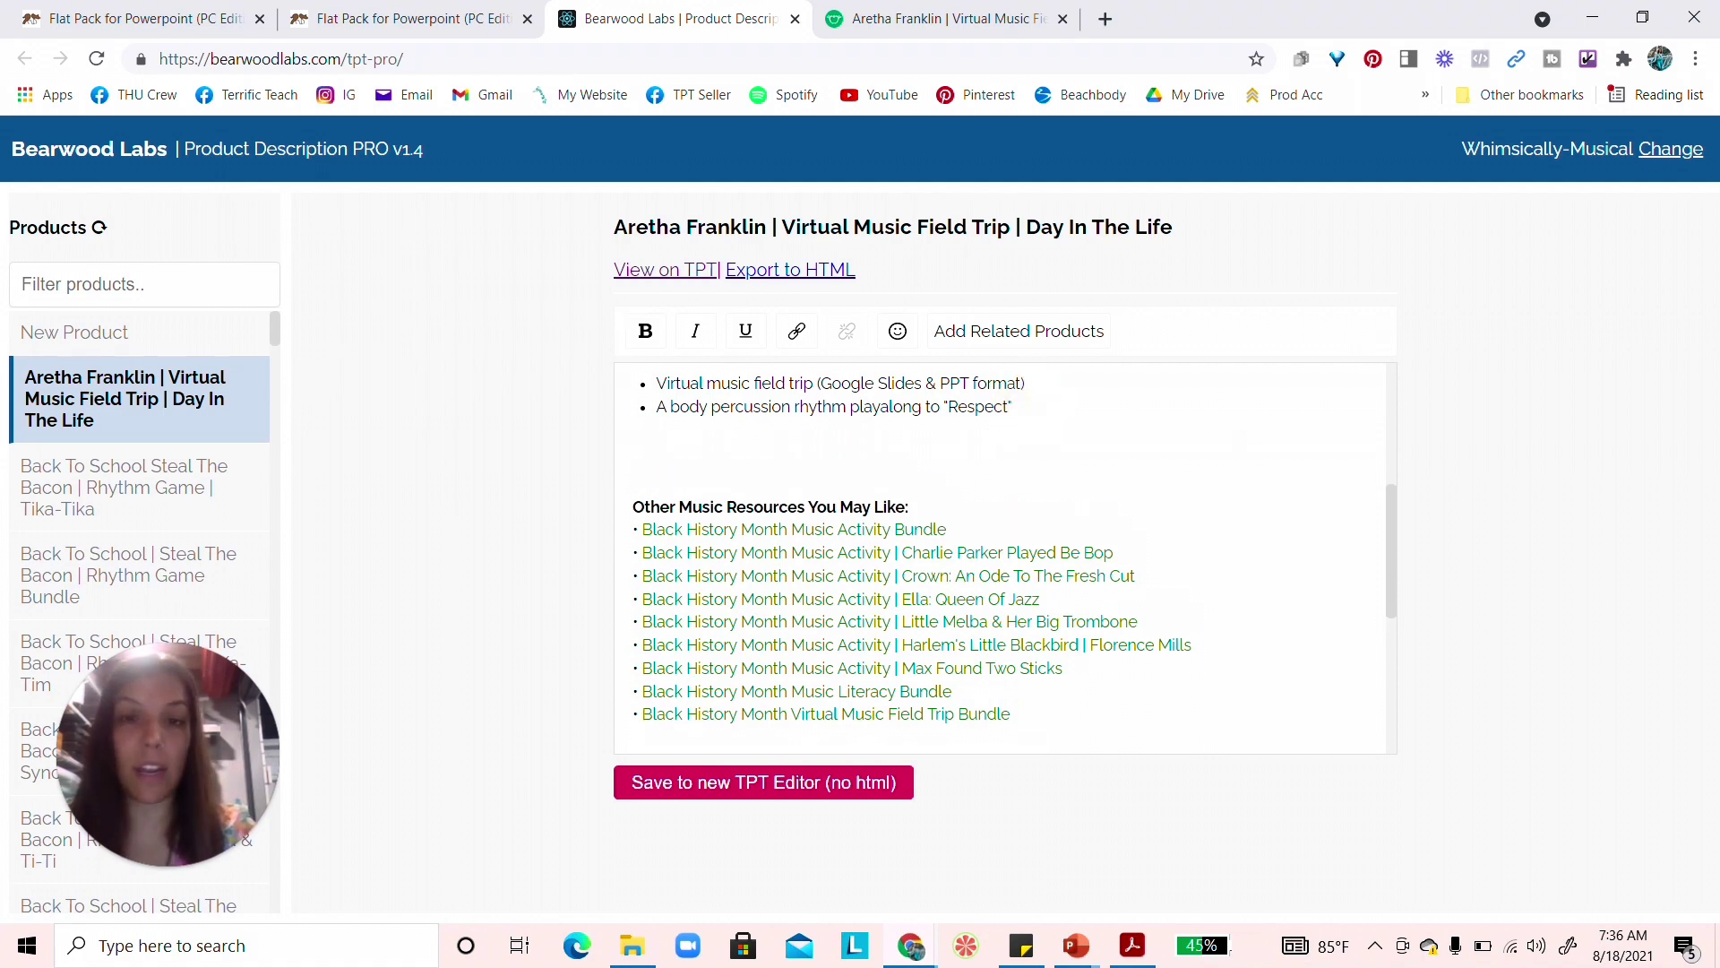
left_click(975, 332)
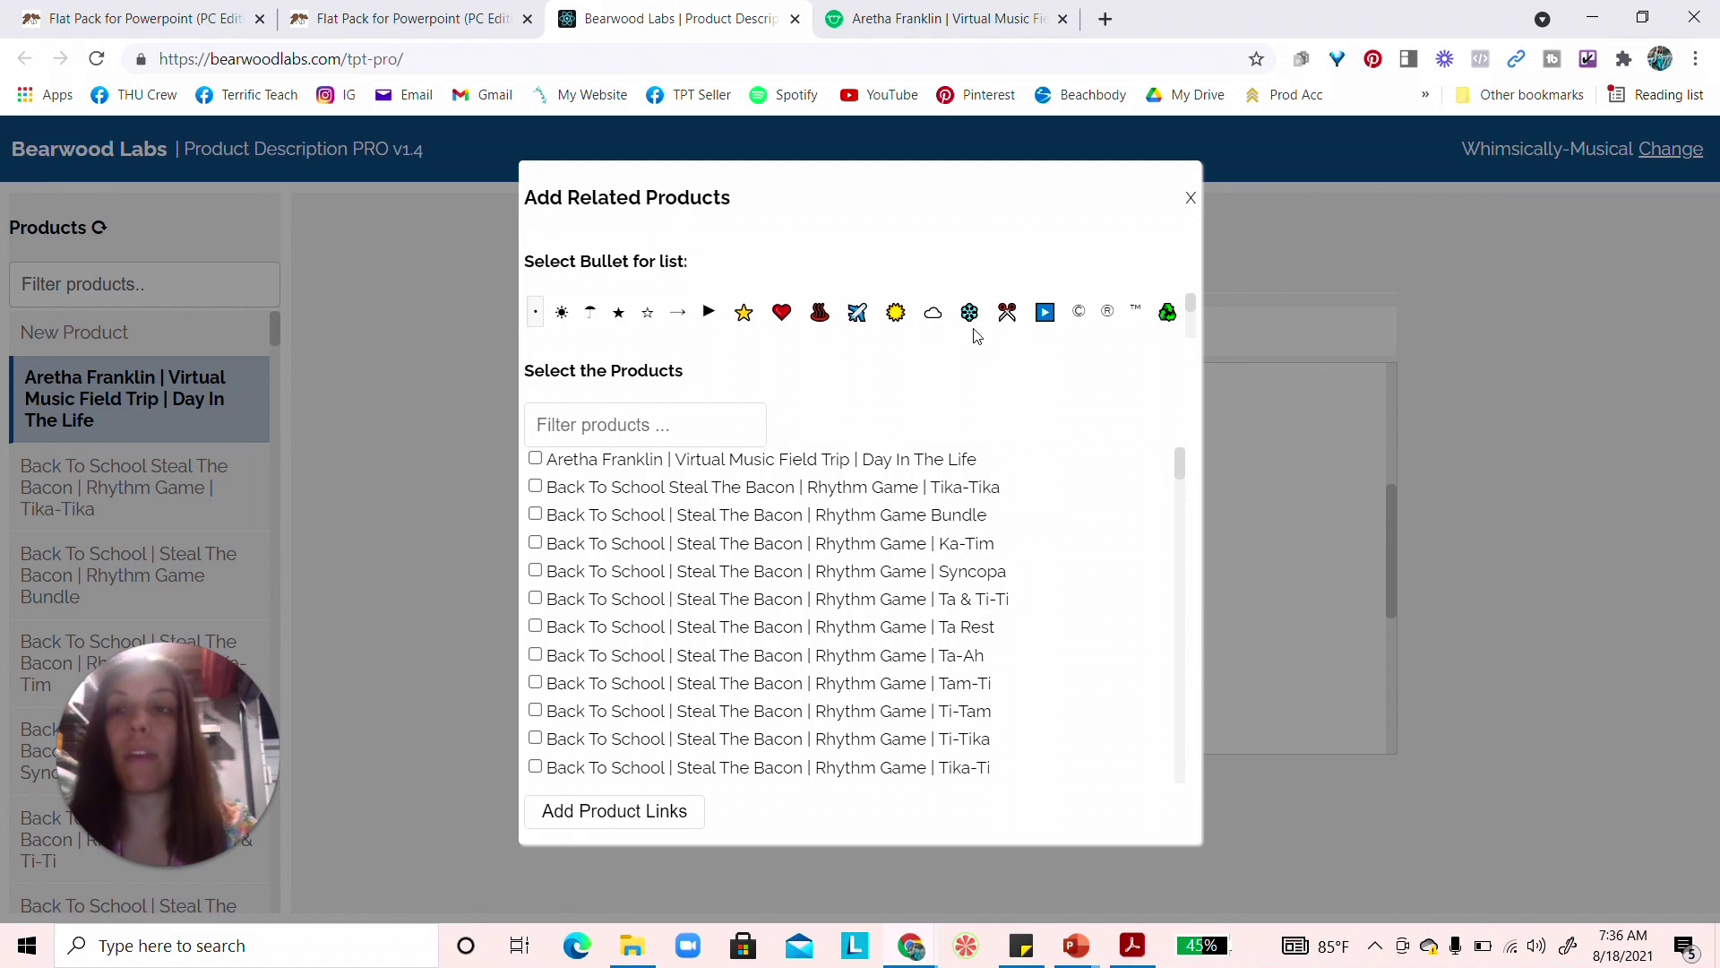
- Filter for virtual and music field trips, tick Chocolate Factory, Black History Month bundle and Duke Ellington, and insert links
left_click(663, 426)
type("virtual file")
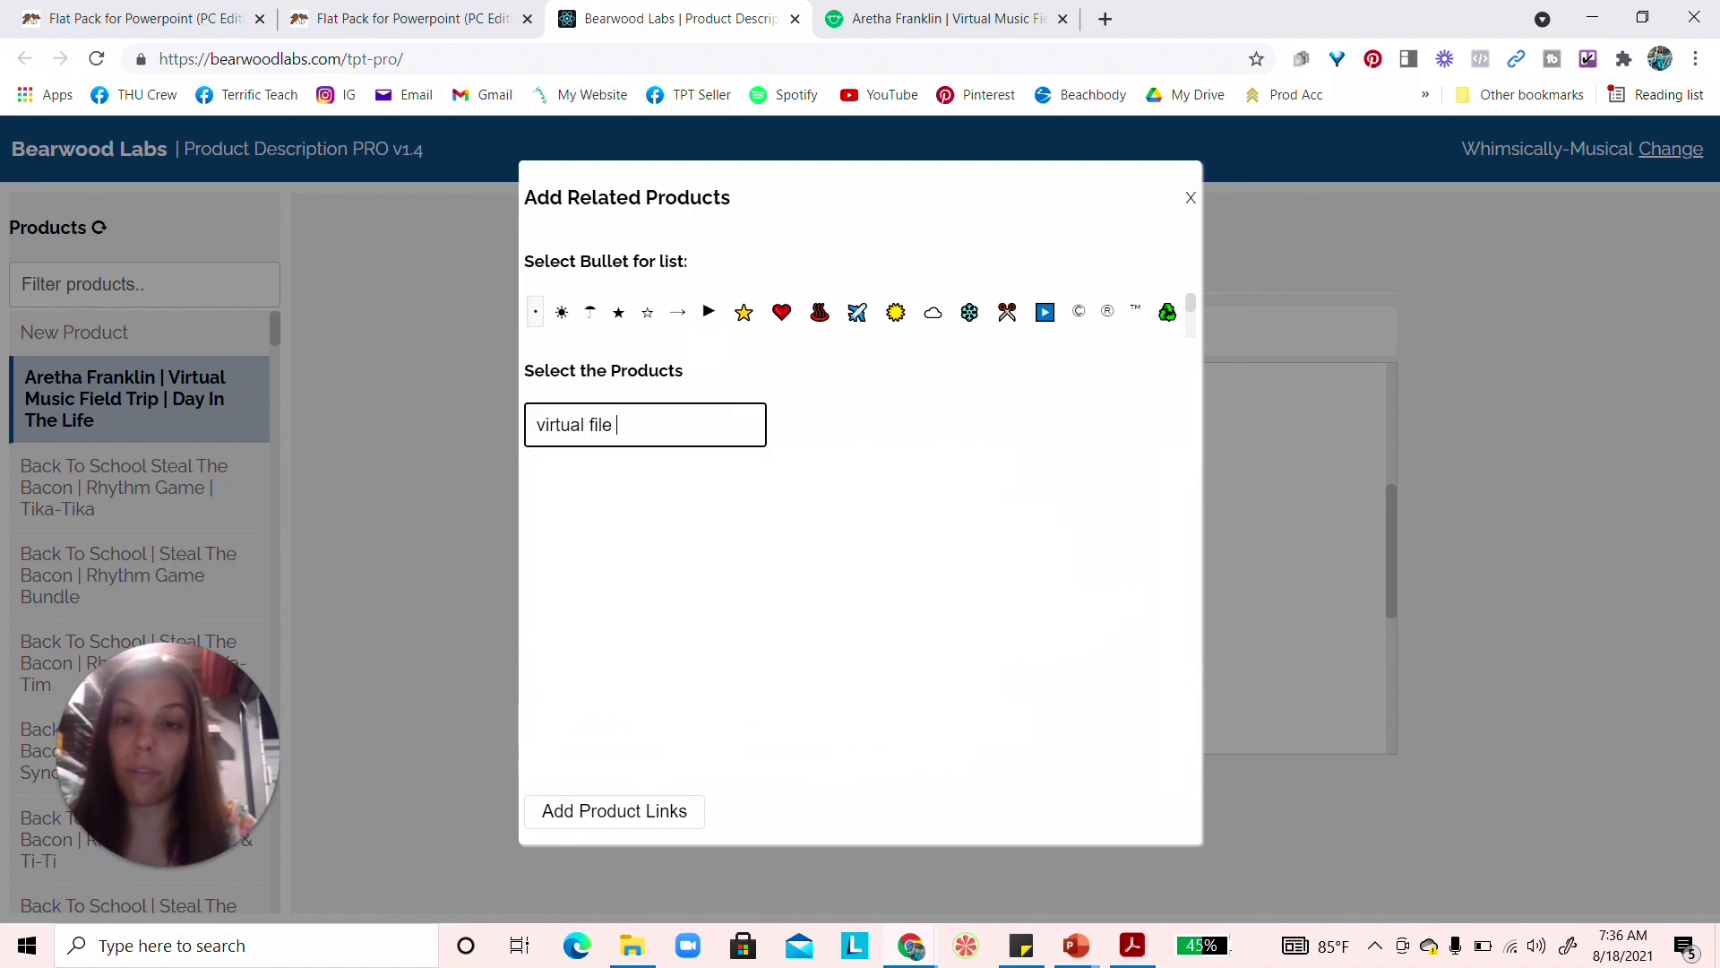
key("BackSpace")
key("BackSpace")
key("BackSpace")
key("BackSpace")
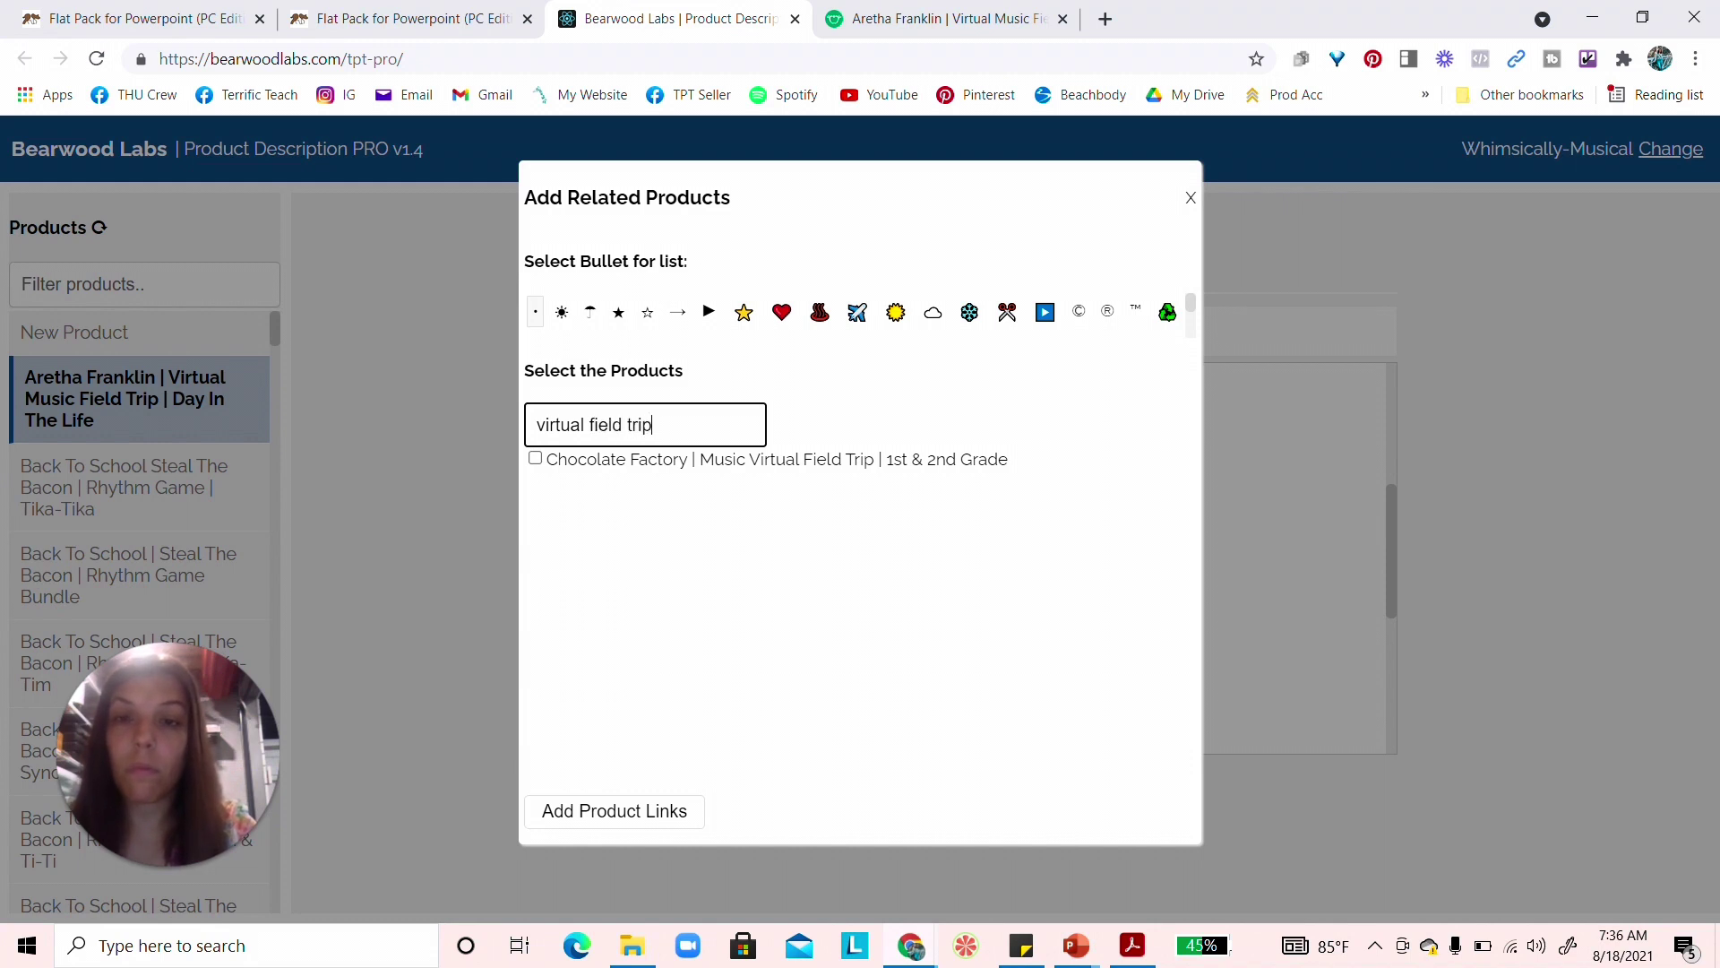
left_click(597, 461)
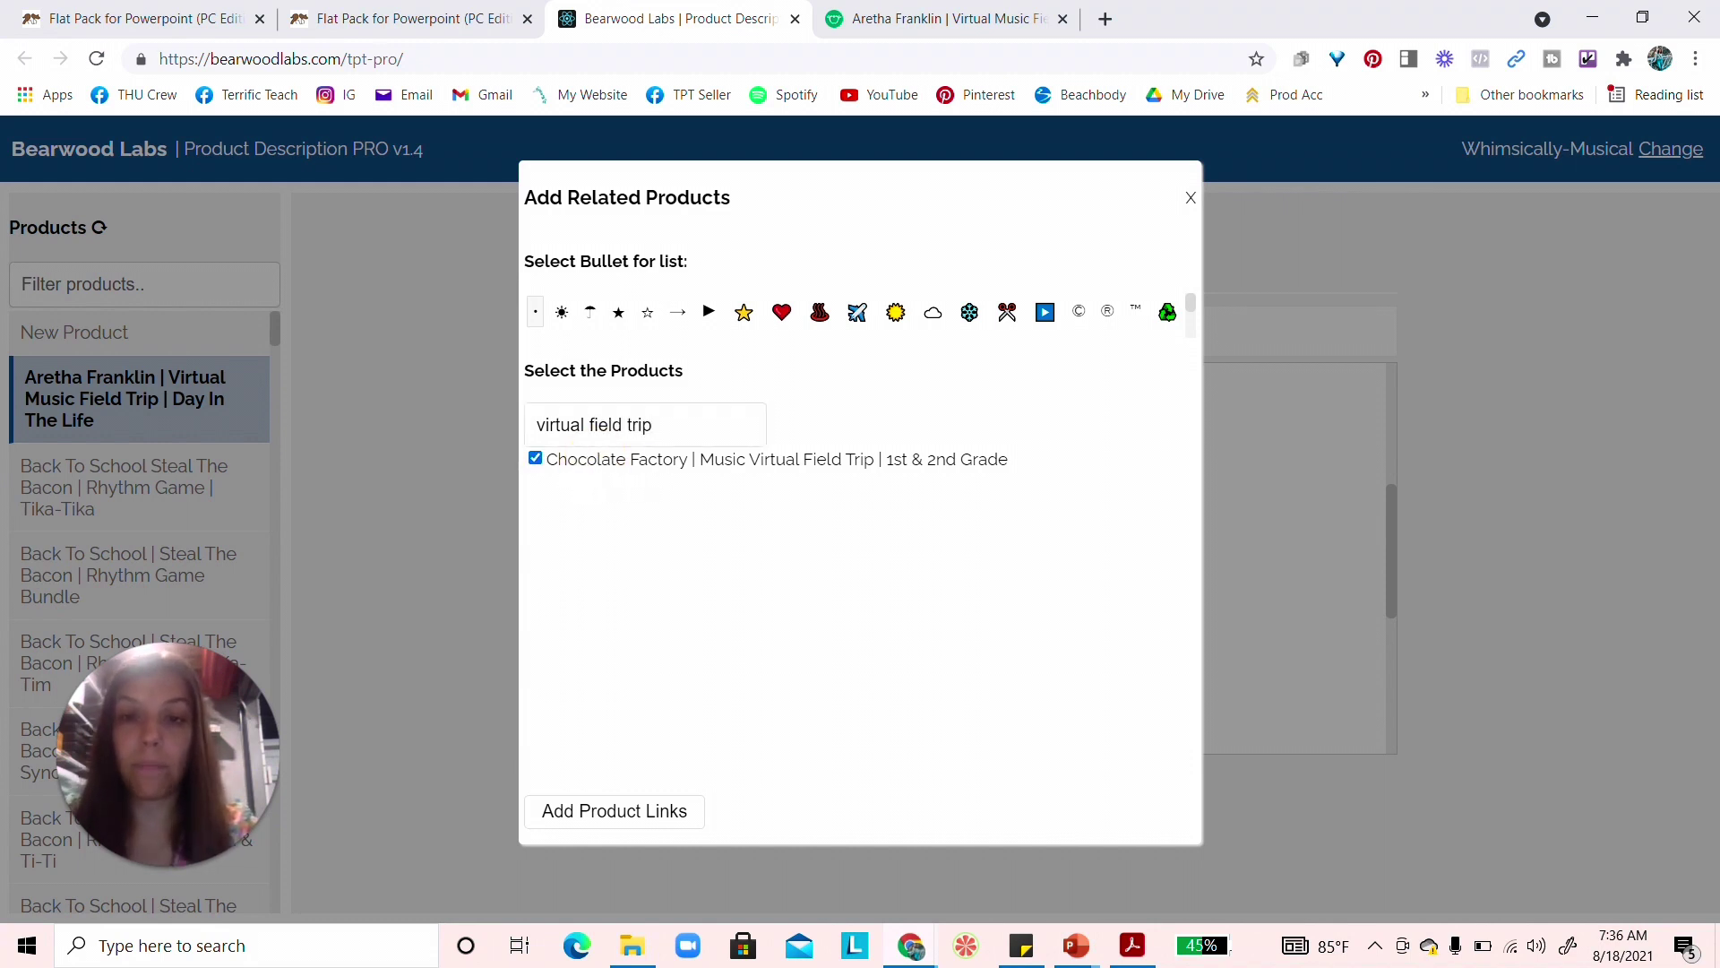
left_click_drag(659, 424, 461, 428)
type("music field")
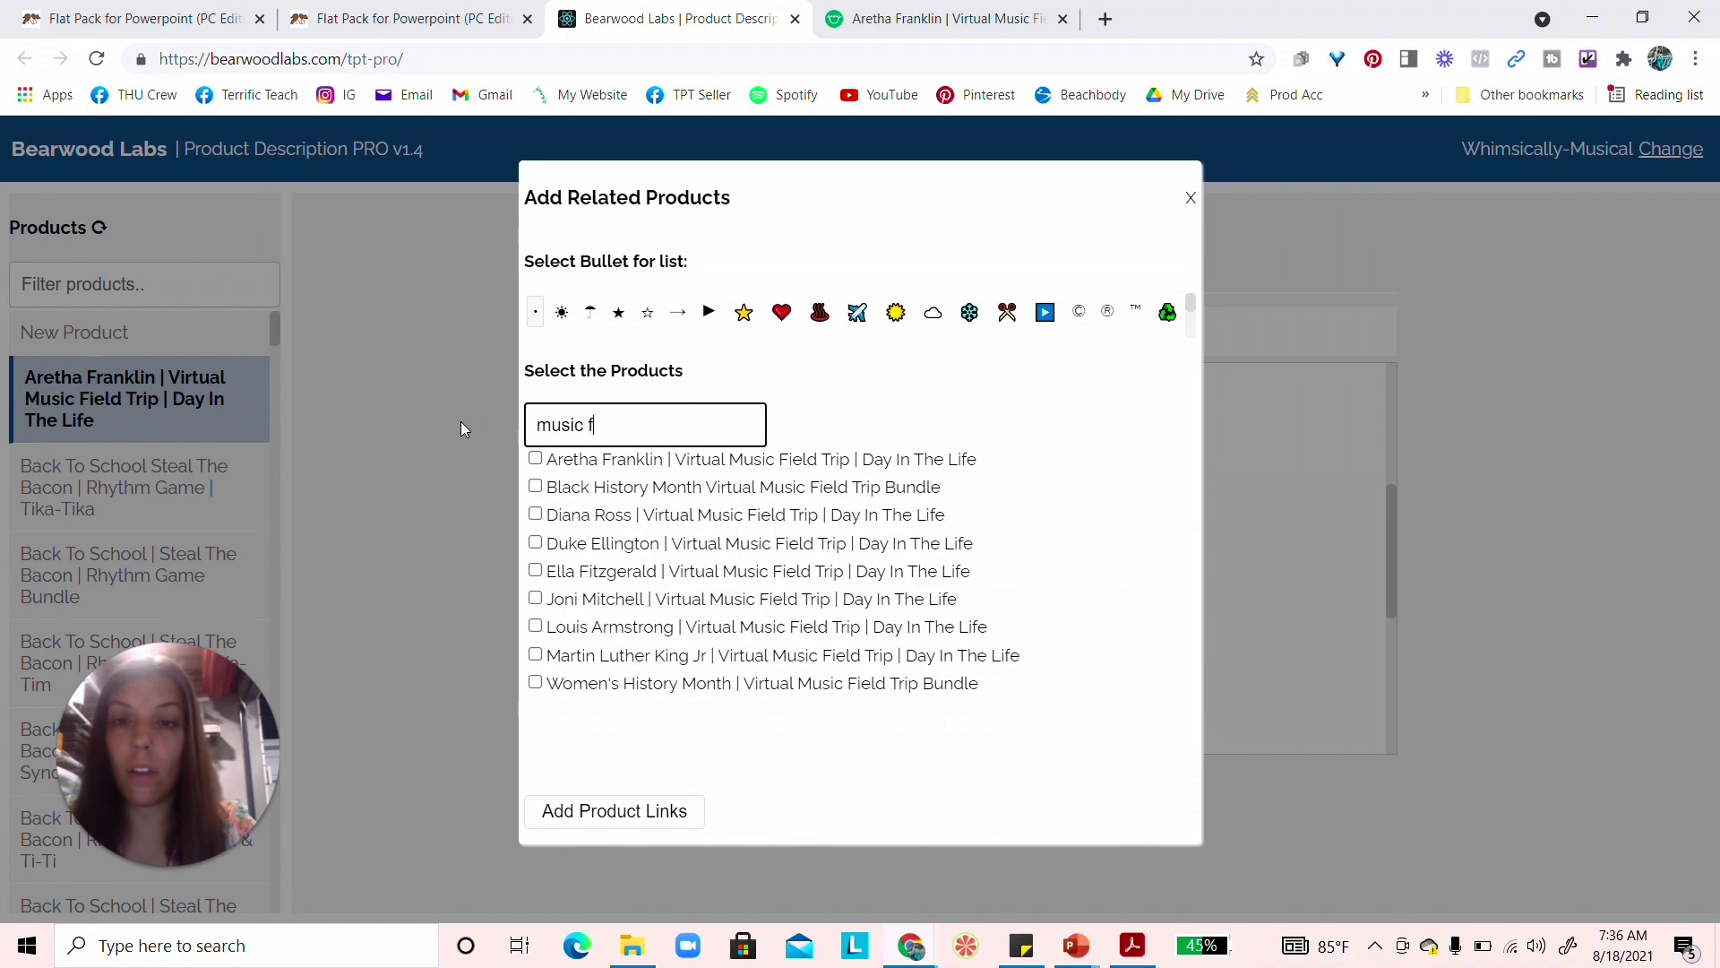
left_click(538, 489)
left_click(537, 544)
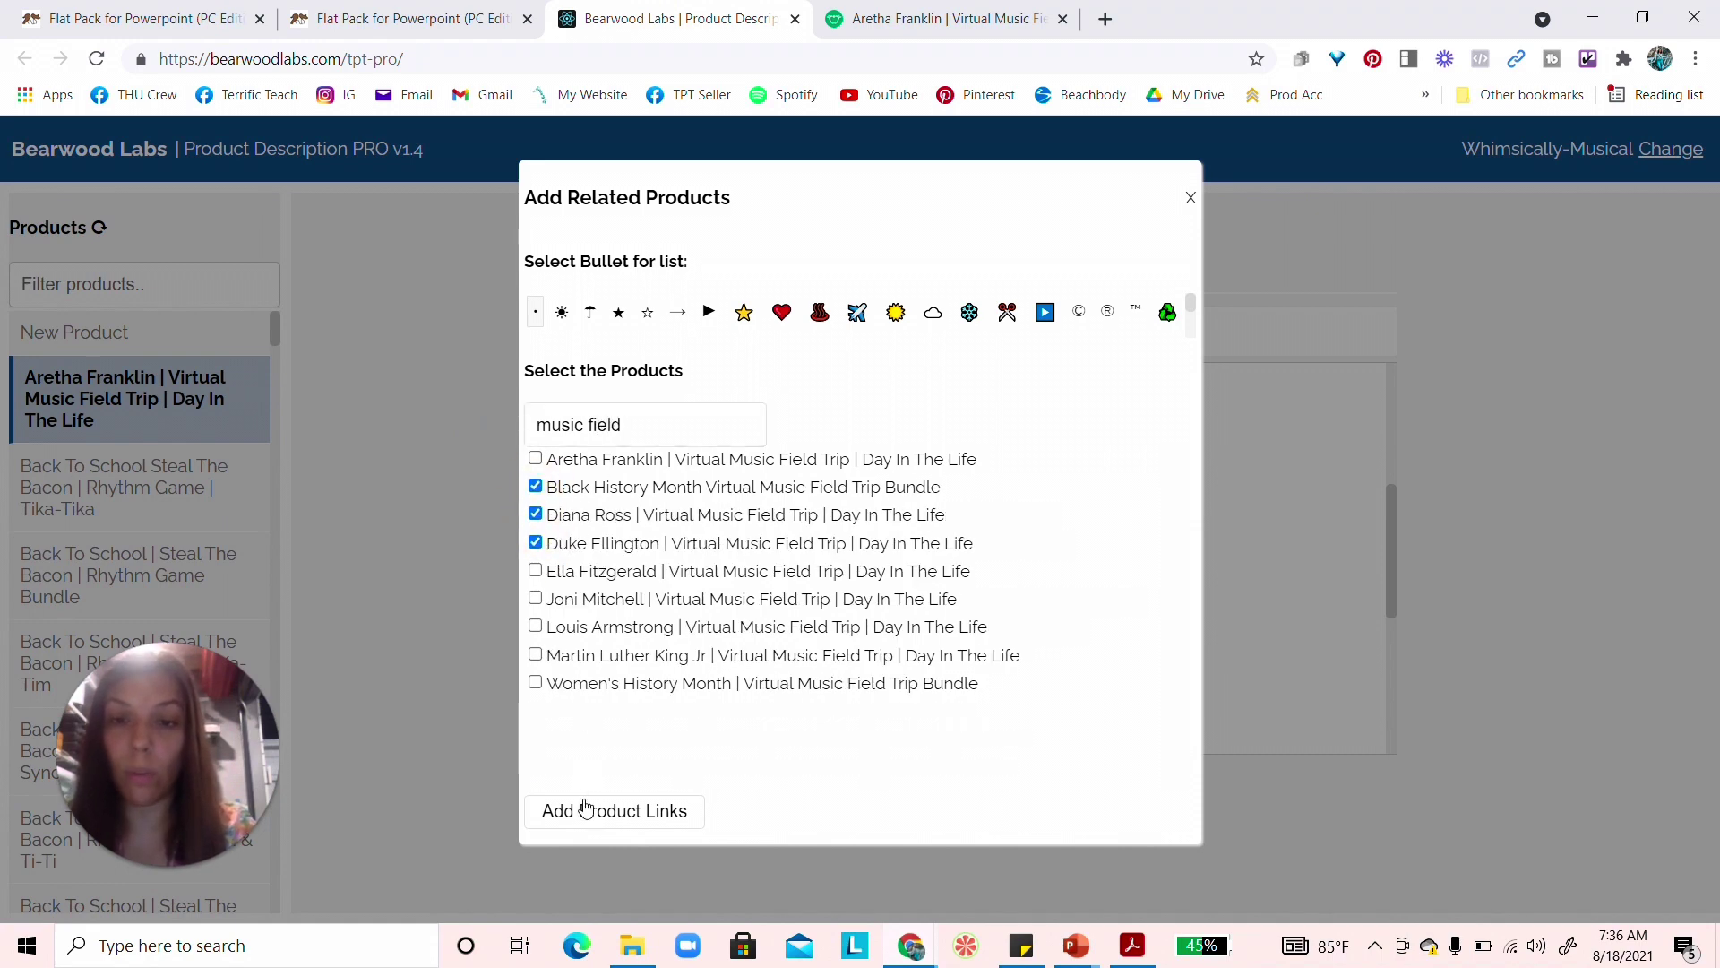
left_click(593, 809)
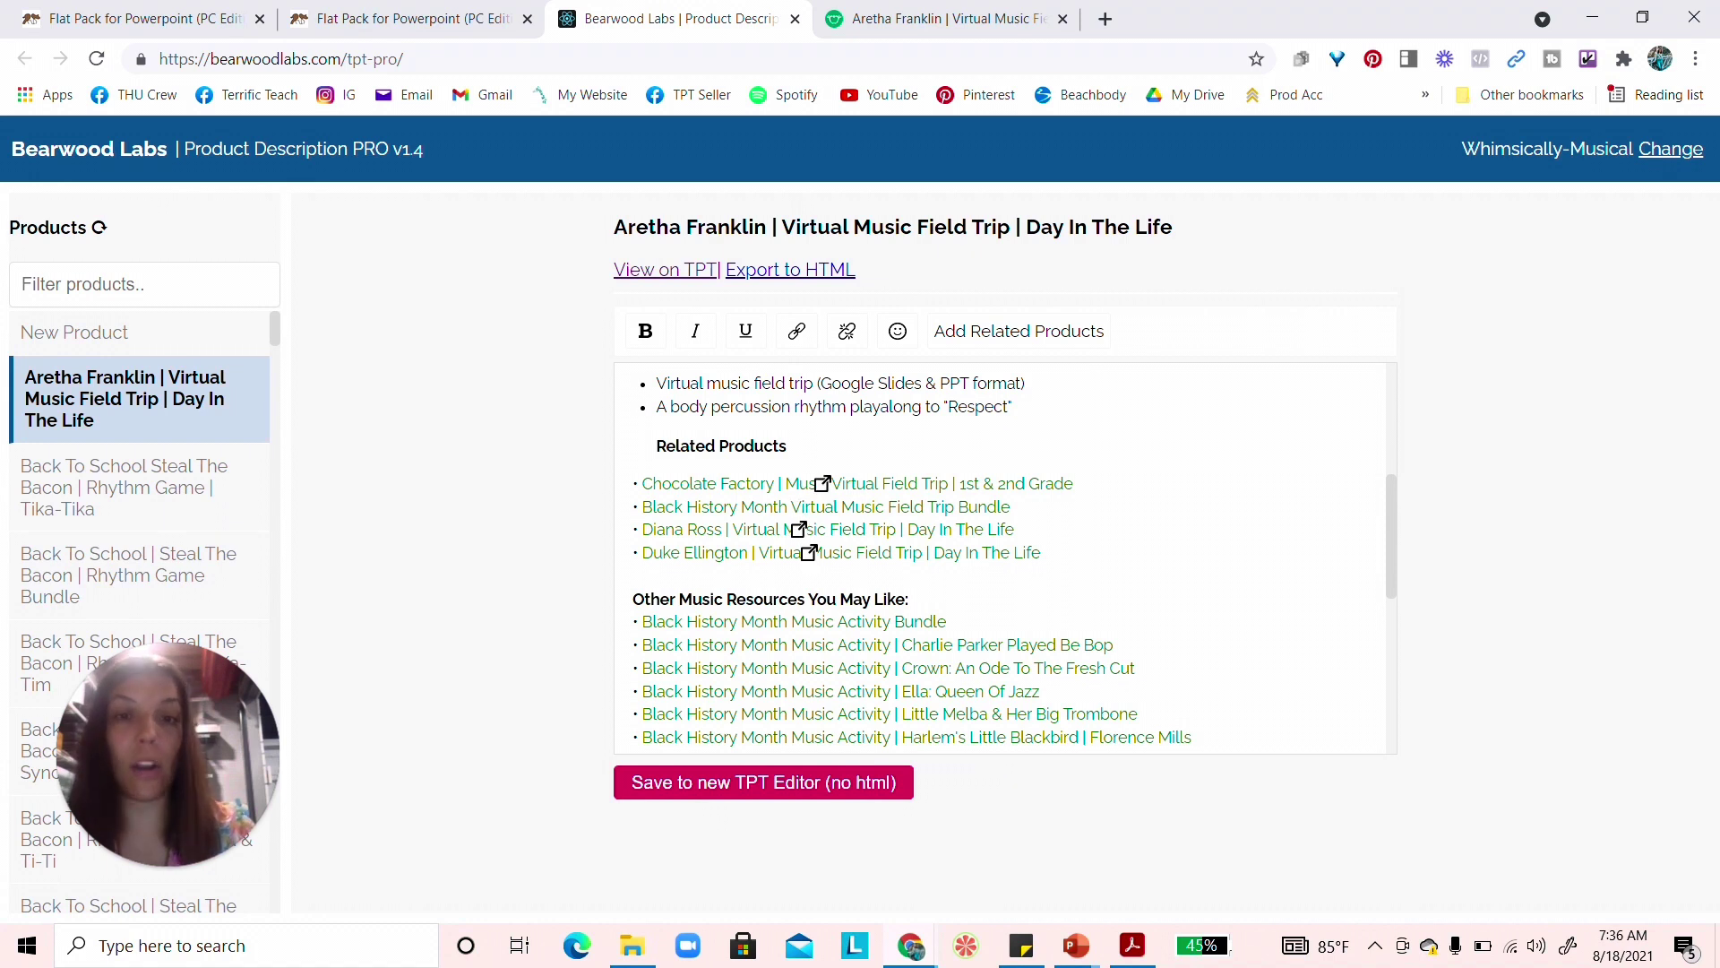
- Reword the Related Products heading with 'Other' and 'Music Virtual Field Trip', making 'Other' bold
left_click_drag(798, 447, 665, 445)
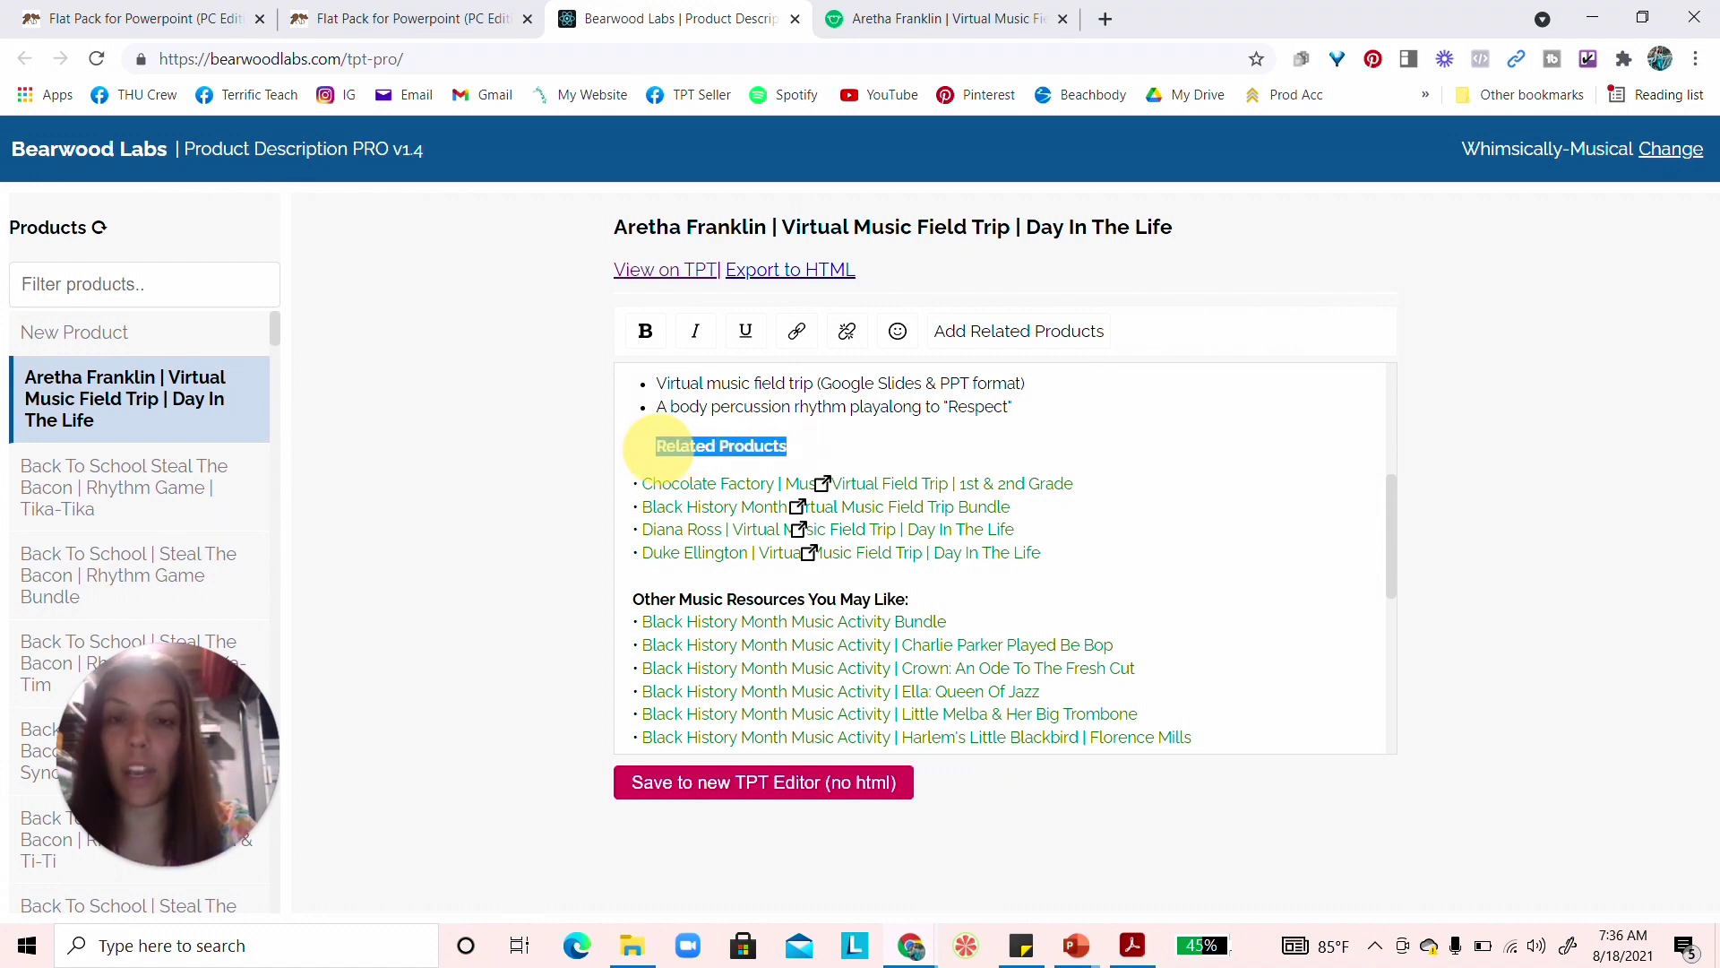
left_click(668, 445)
type("Oht")
key("BackSpace")
key("BackSpace")
type("ther")
left_click(766, 446)
type("Music Virtual Field Trip")
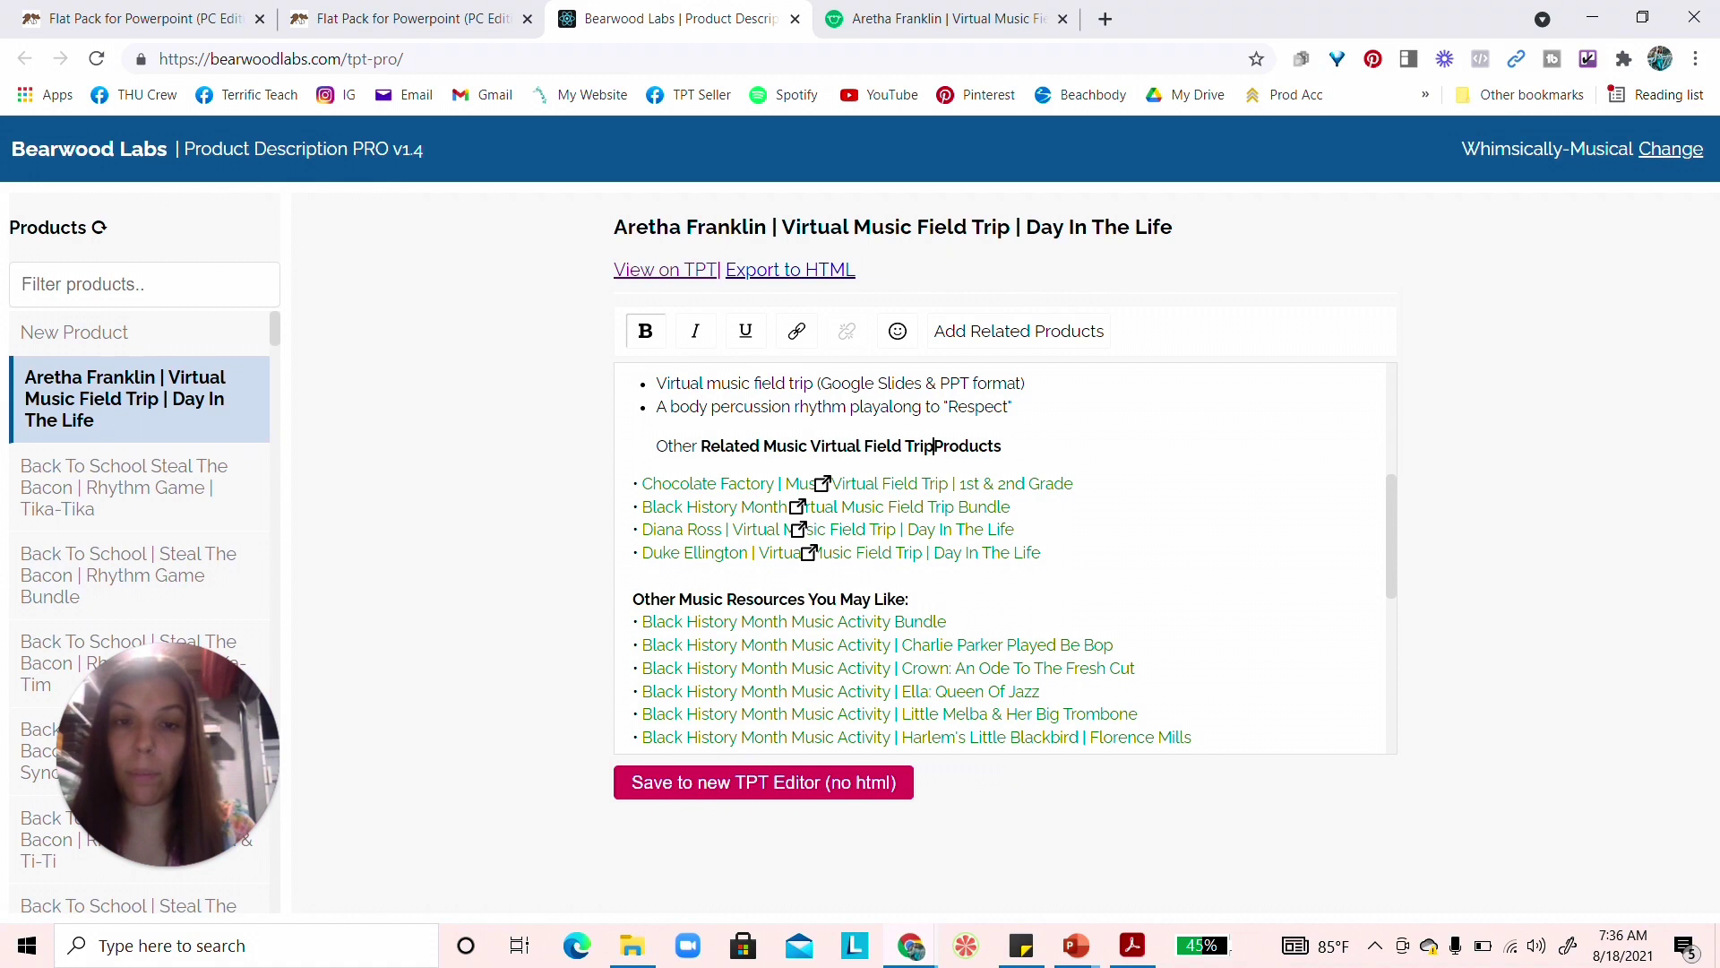
left_click_drag(701, 446, 656, 446)
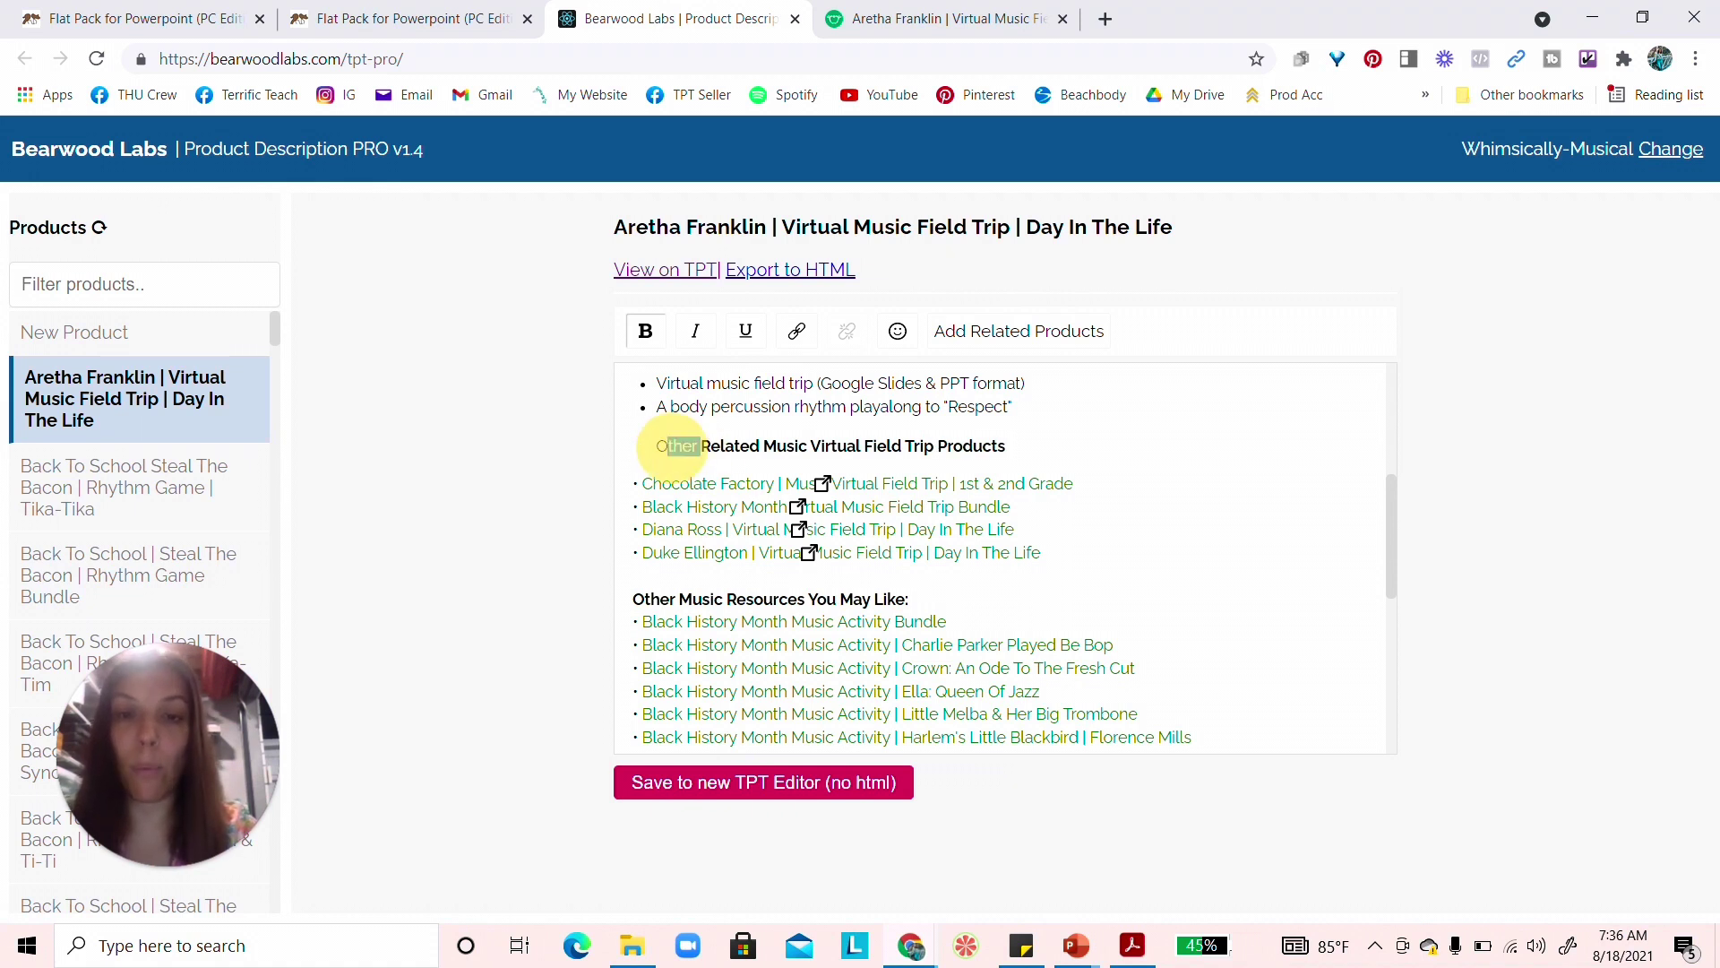
left_click(644, 331)
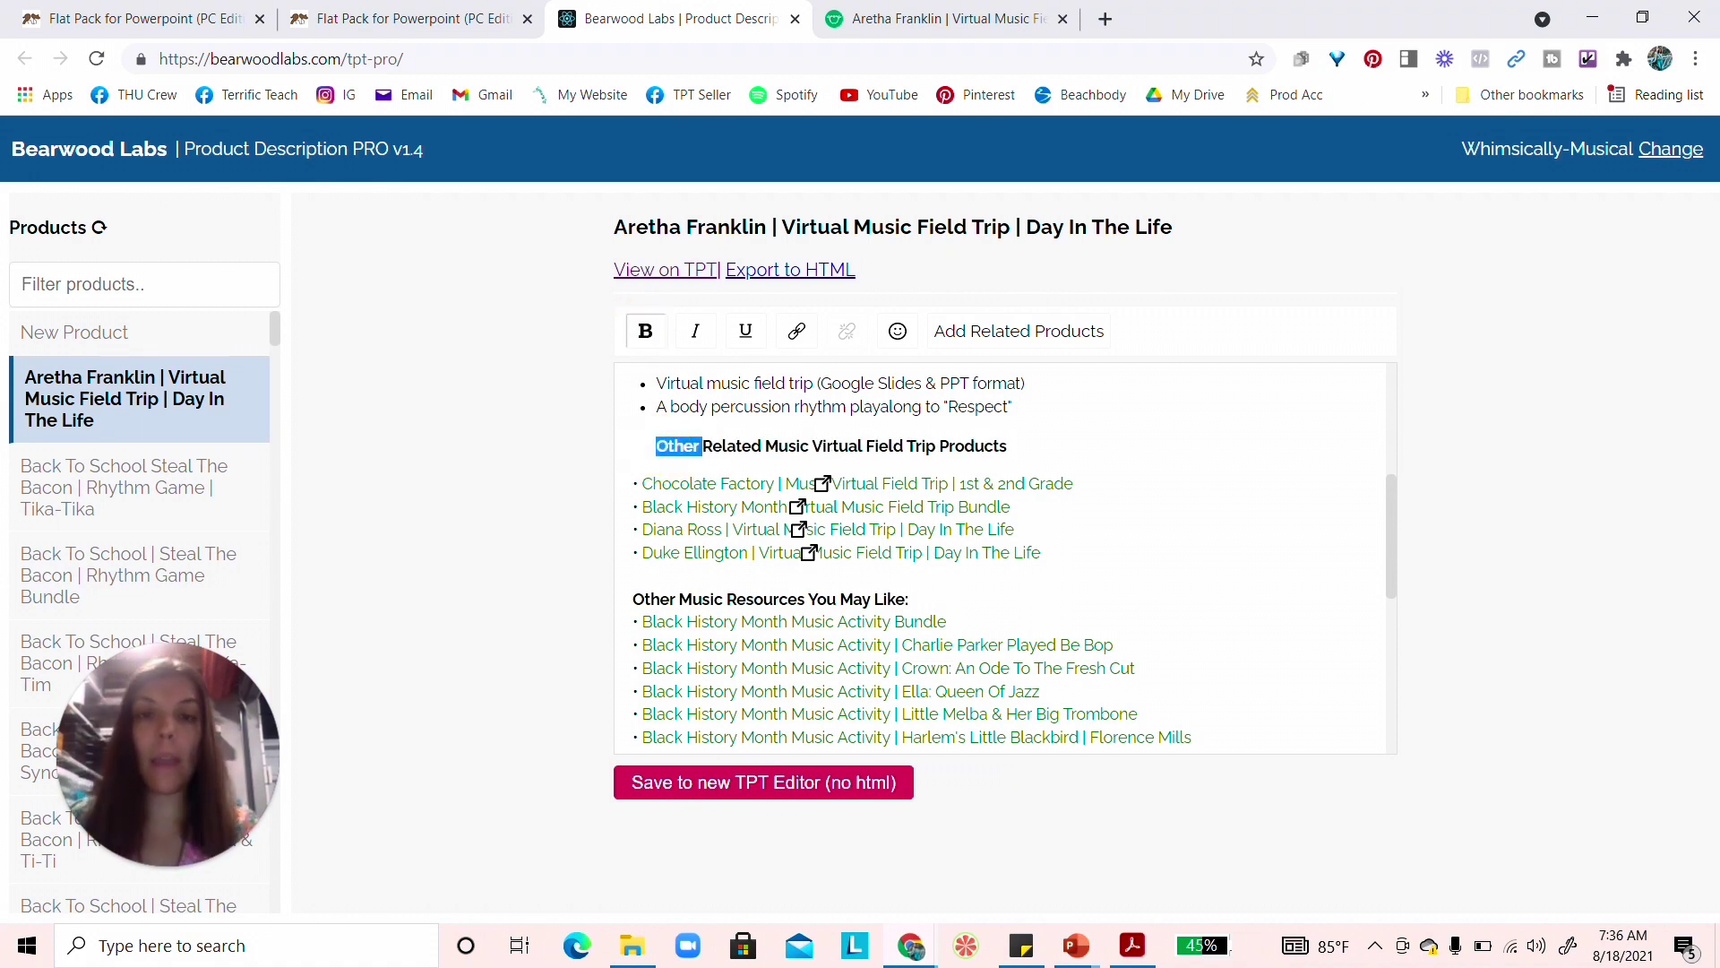
left_click(1007, 448)
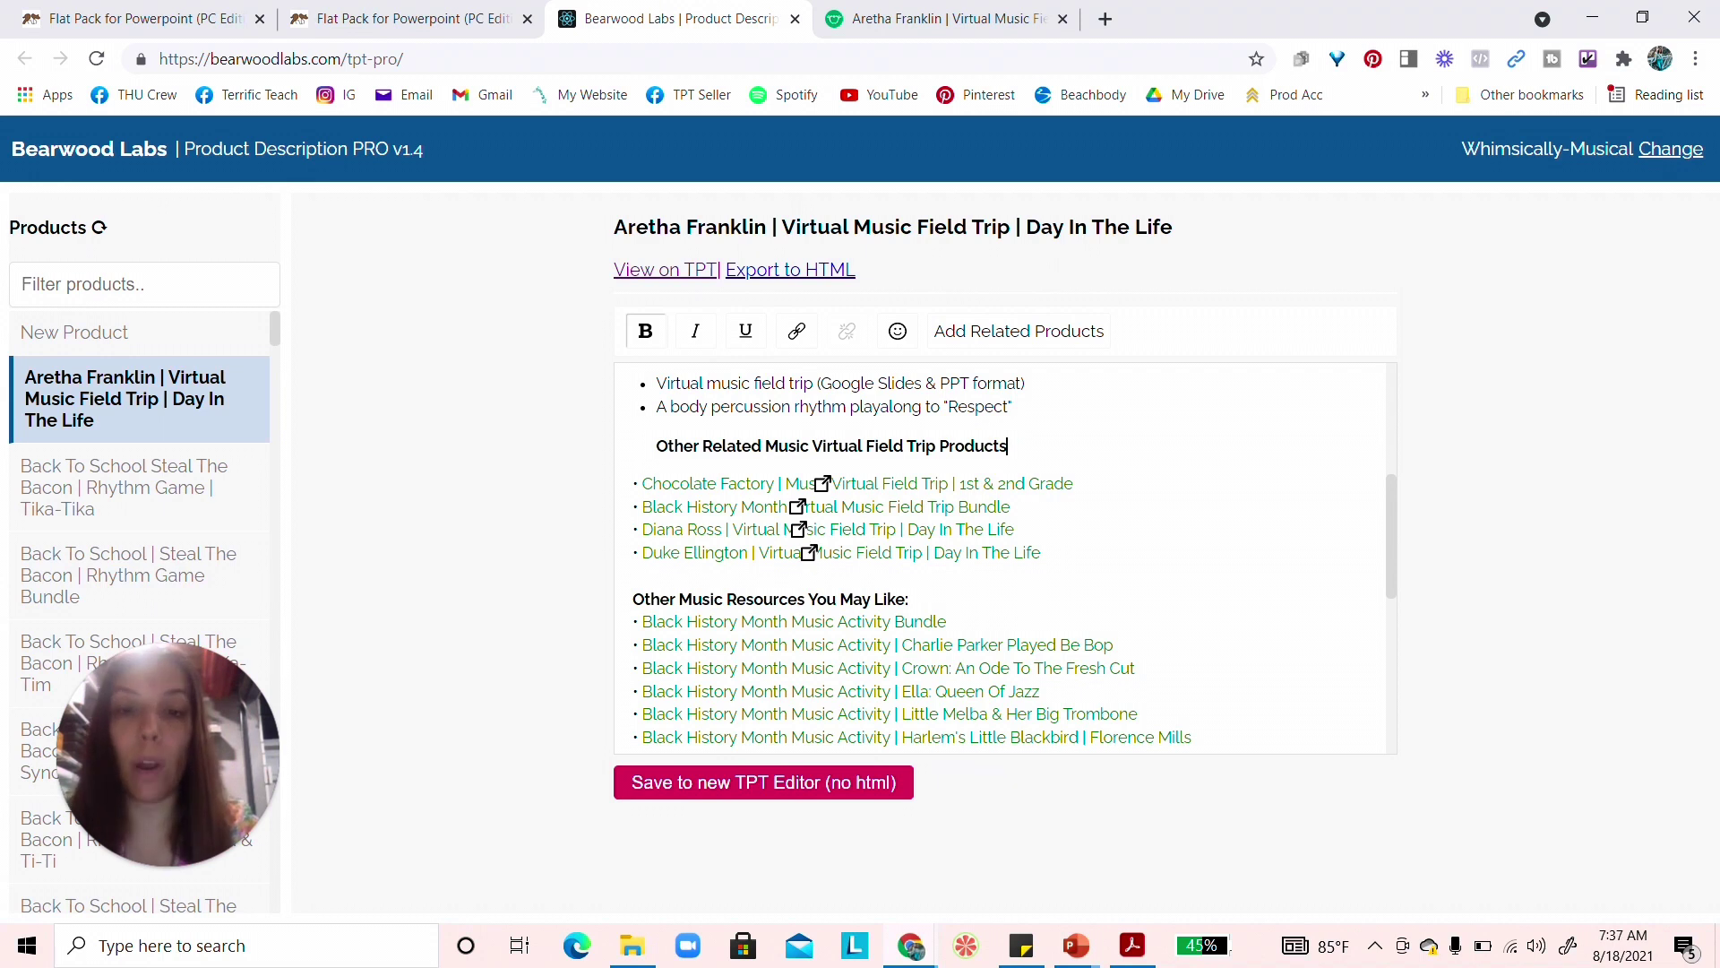
- Delete the heading and its four links, remove the blank lines, and copy the description HTML
left_click_drag(1041, 553, 632, 426)
key("BackSpace")
left_click(629, 503)
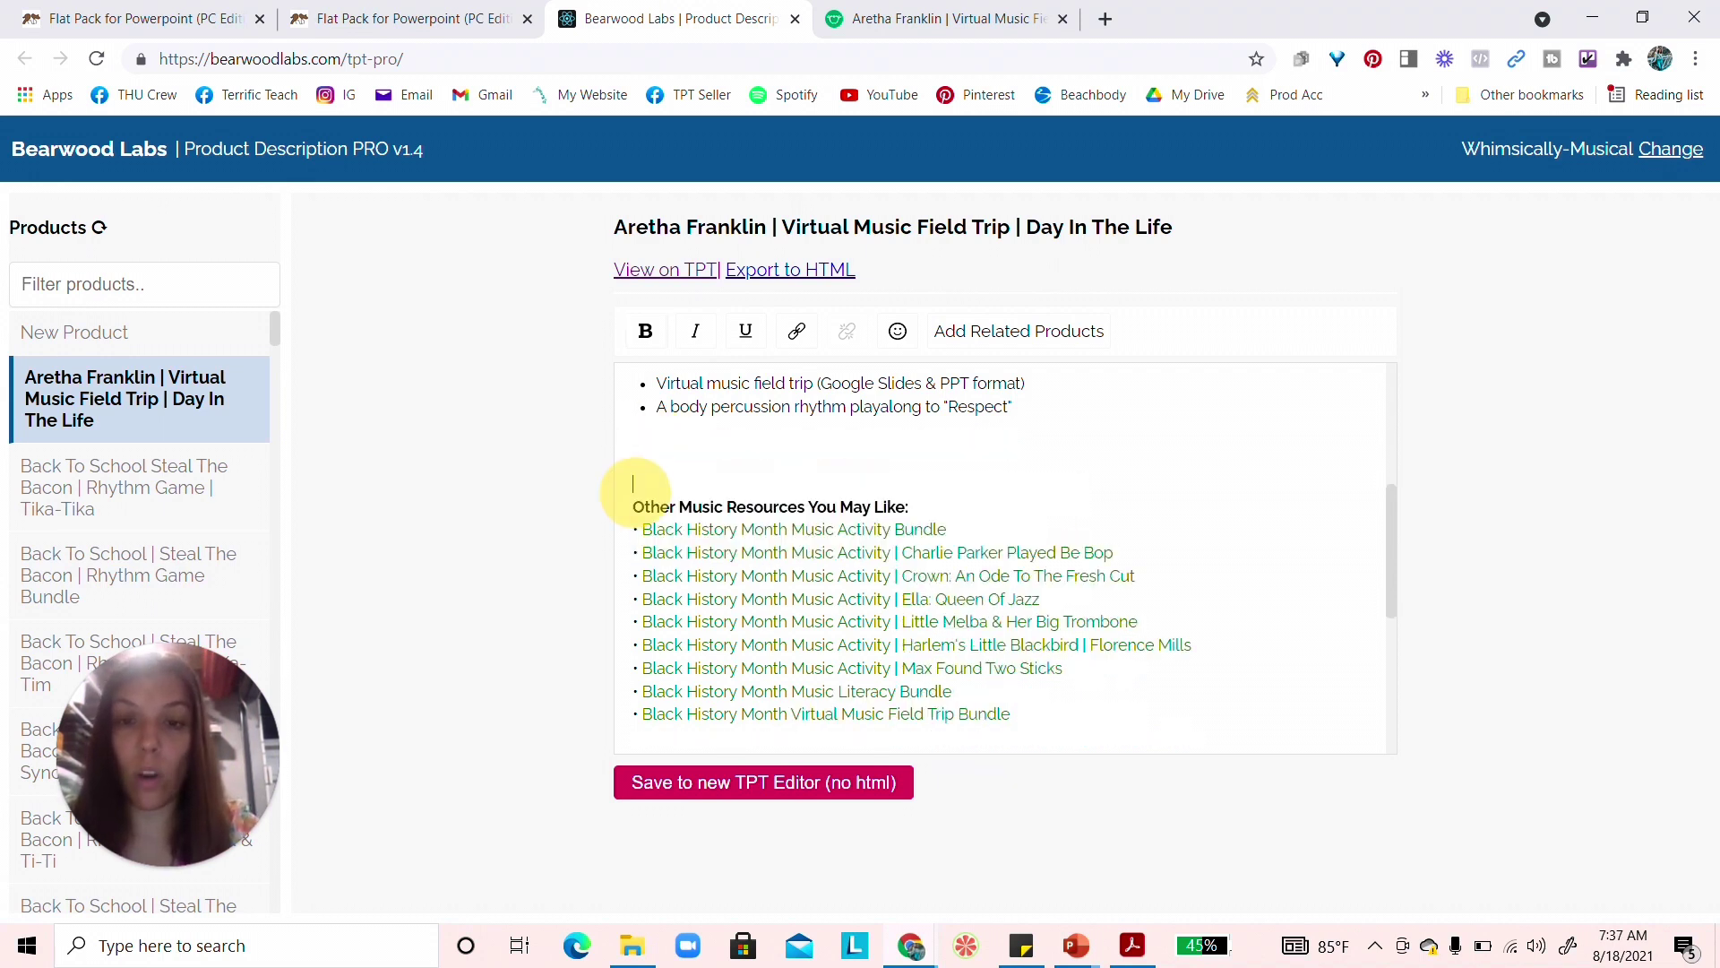
key("BackSpace")
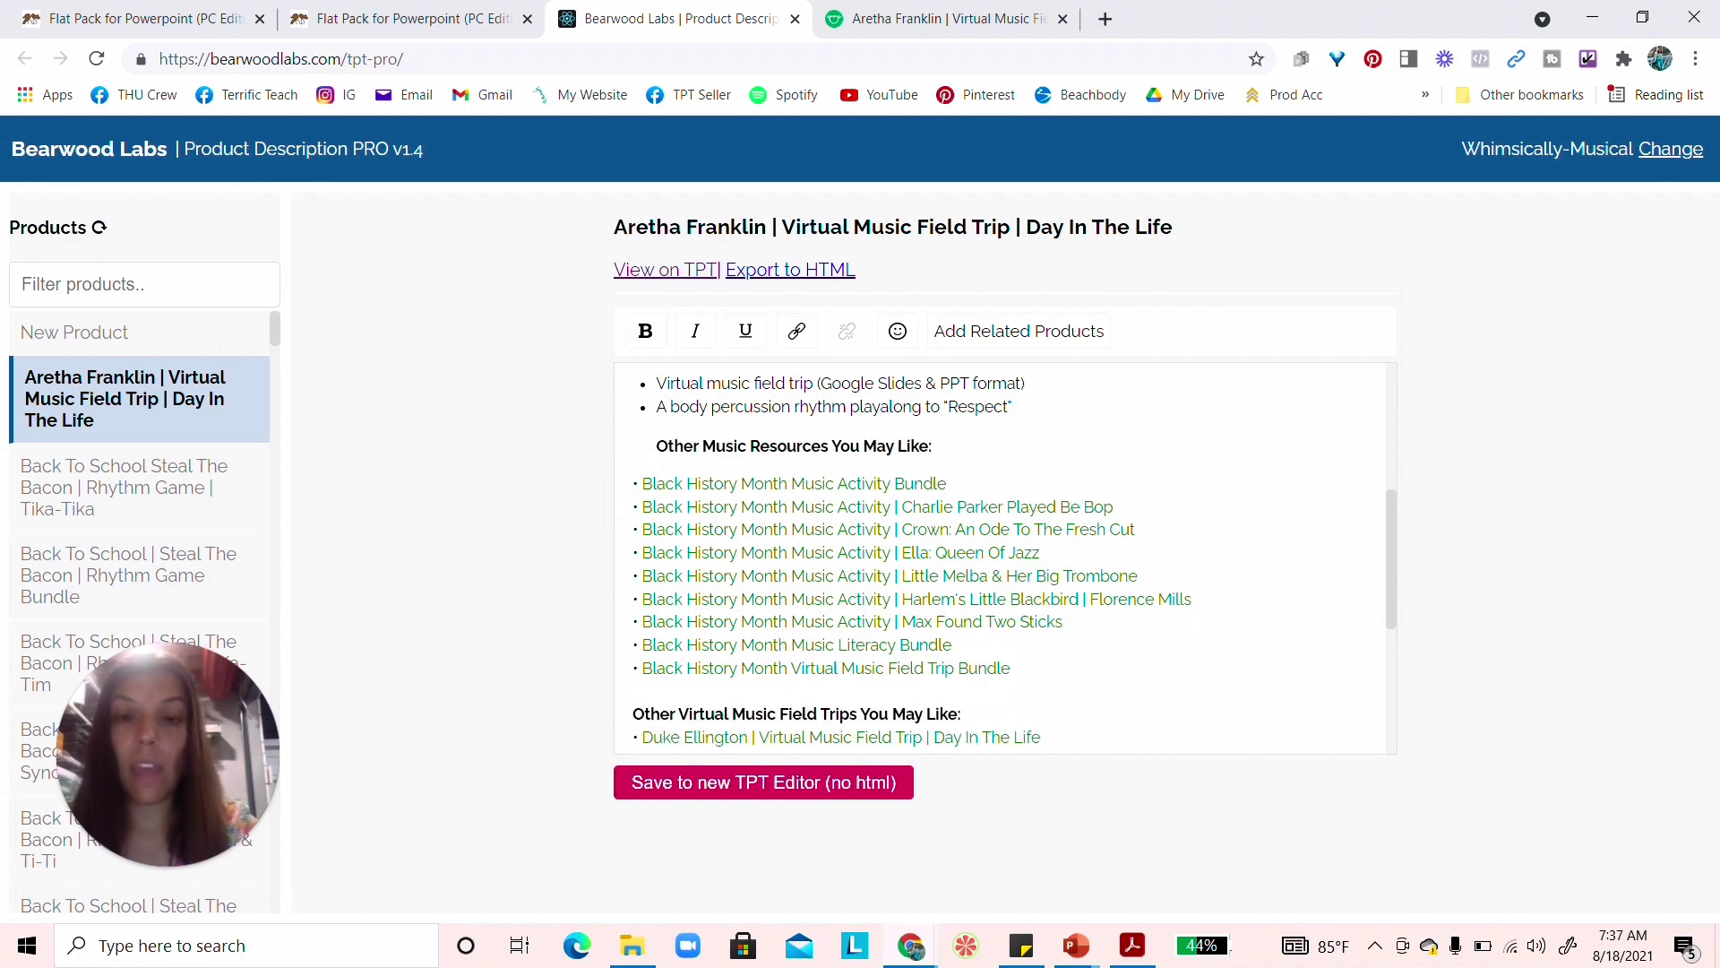
left_click(696, 783)
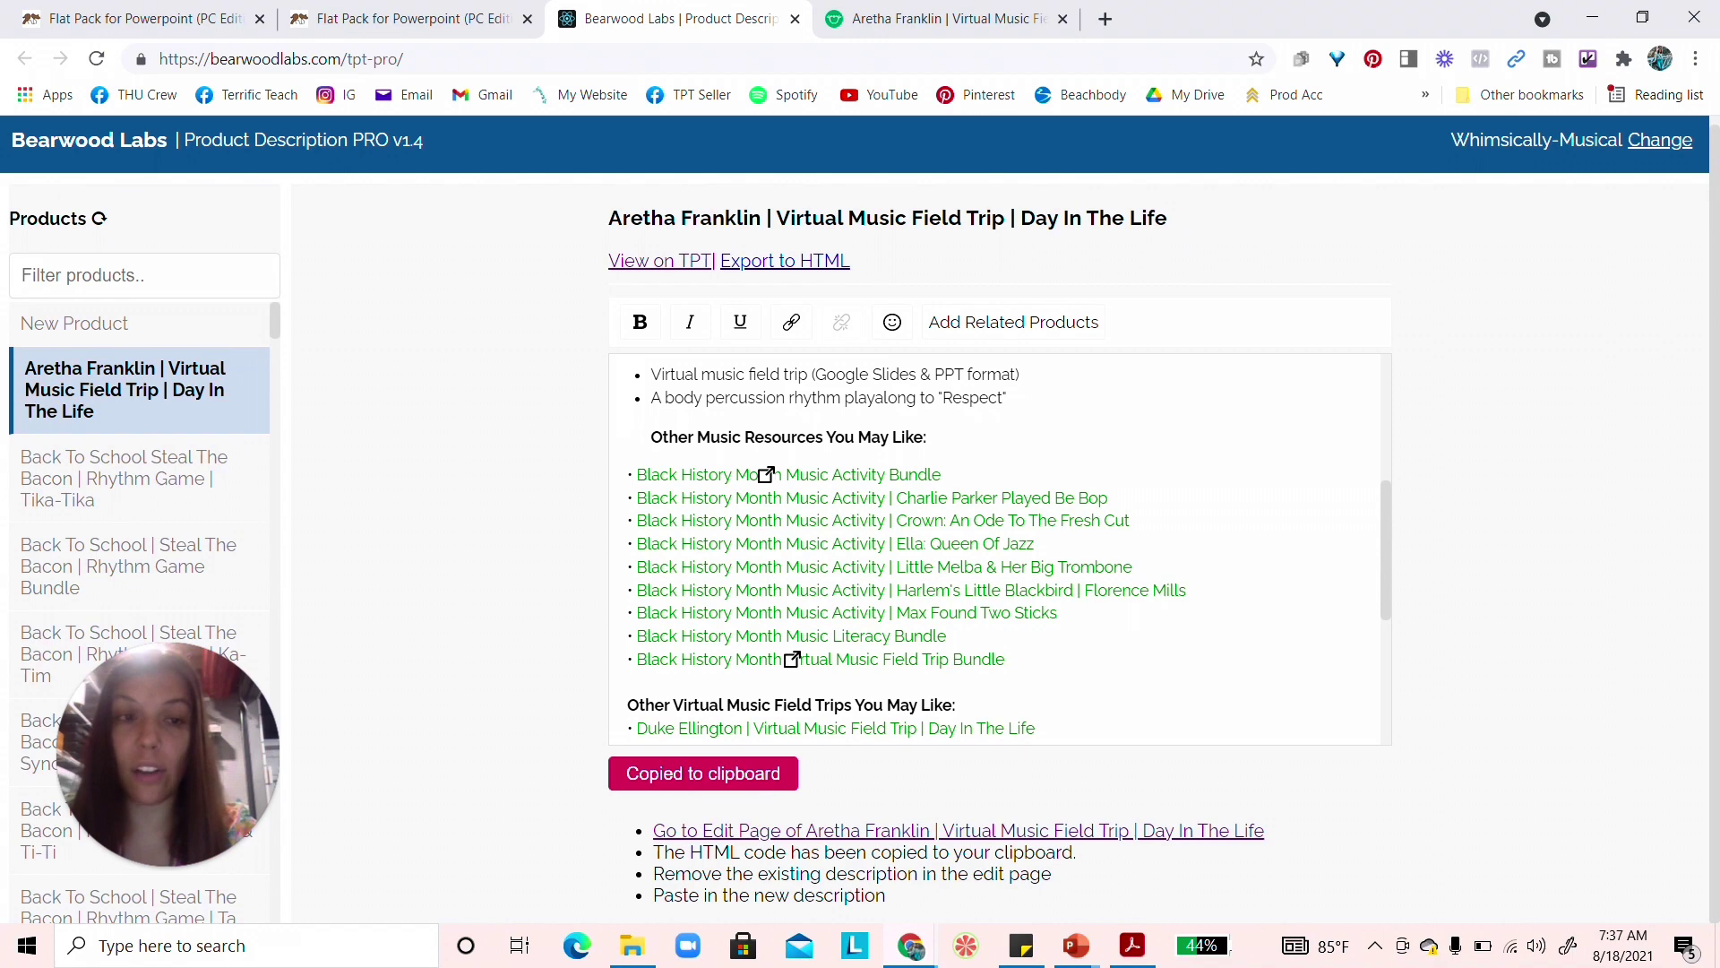
- On the Aretha Franklin TpT edit page, check the updated description and submit the form
left_click(796, 832)
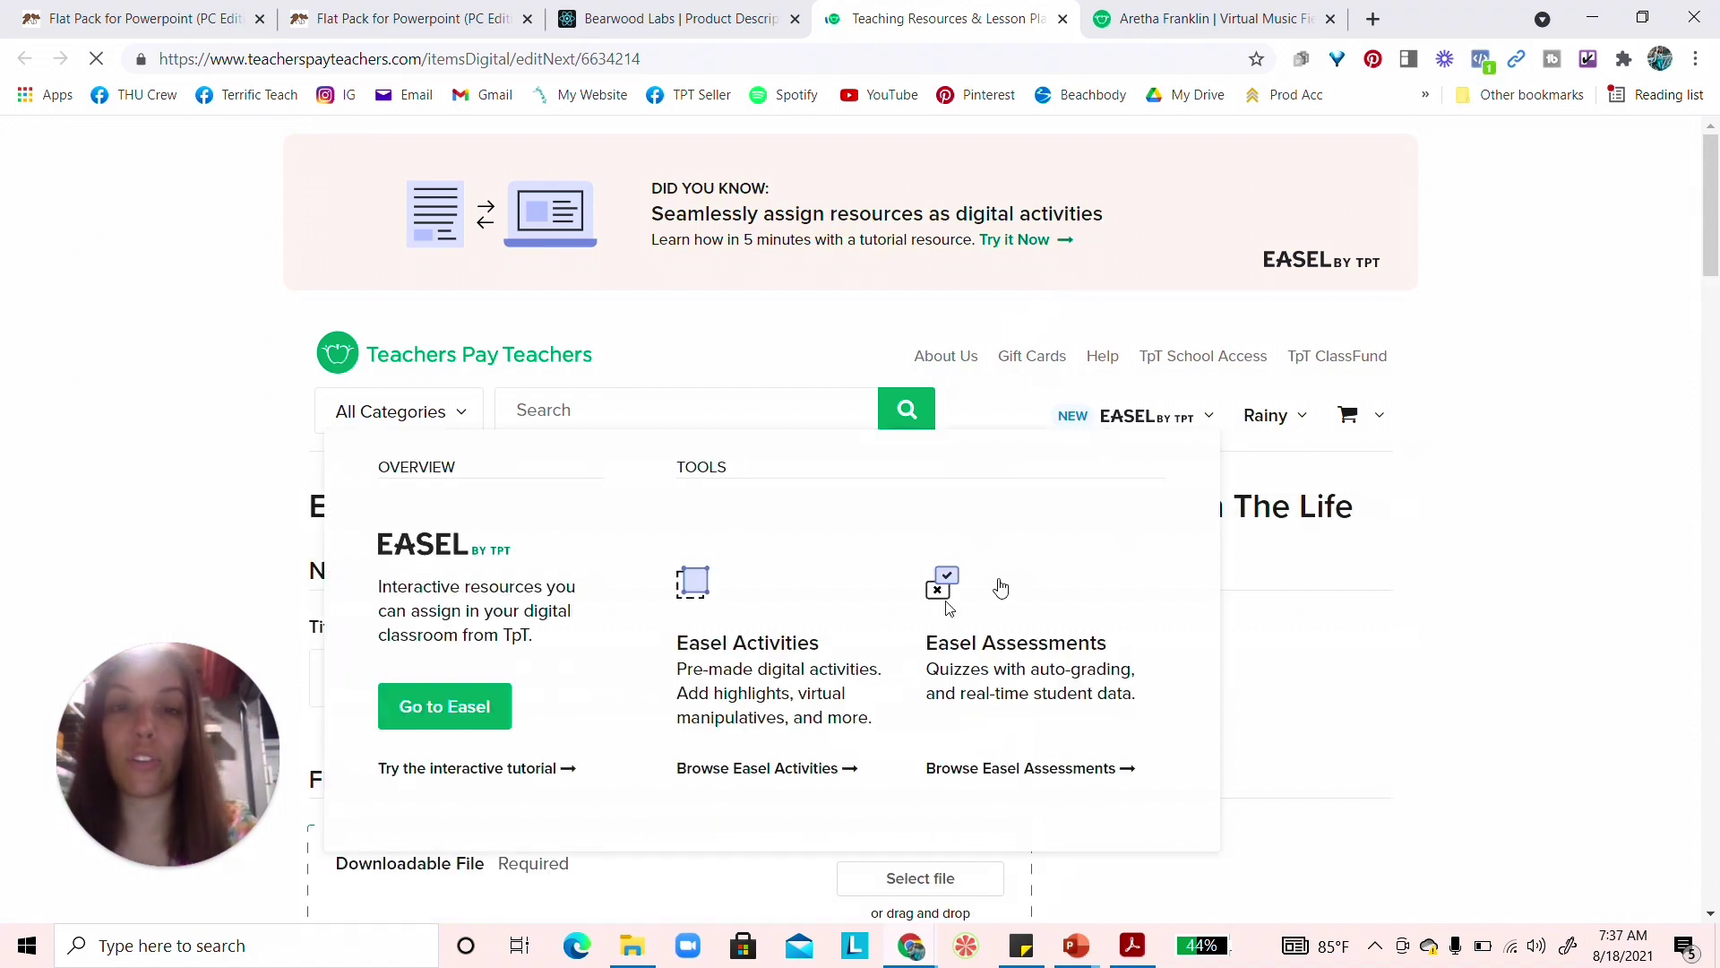
scroll(1384, 585, "down", 12)
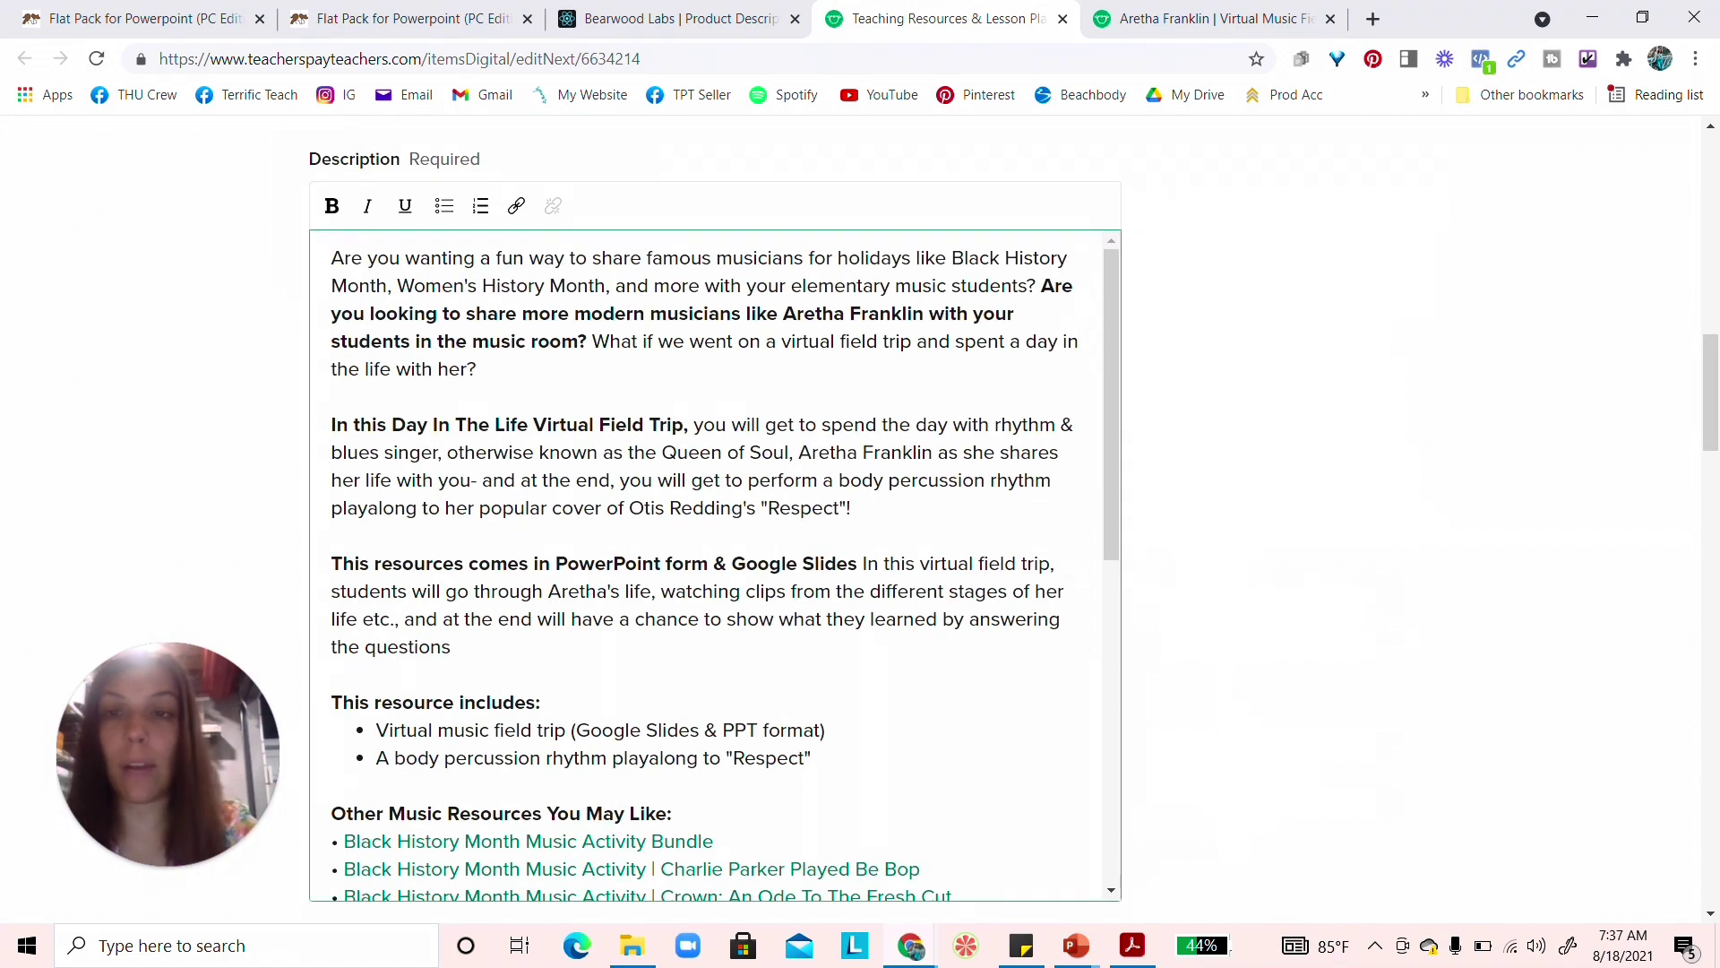
left_click_drag(335, 257, 721, 829)
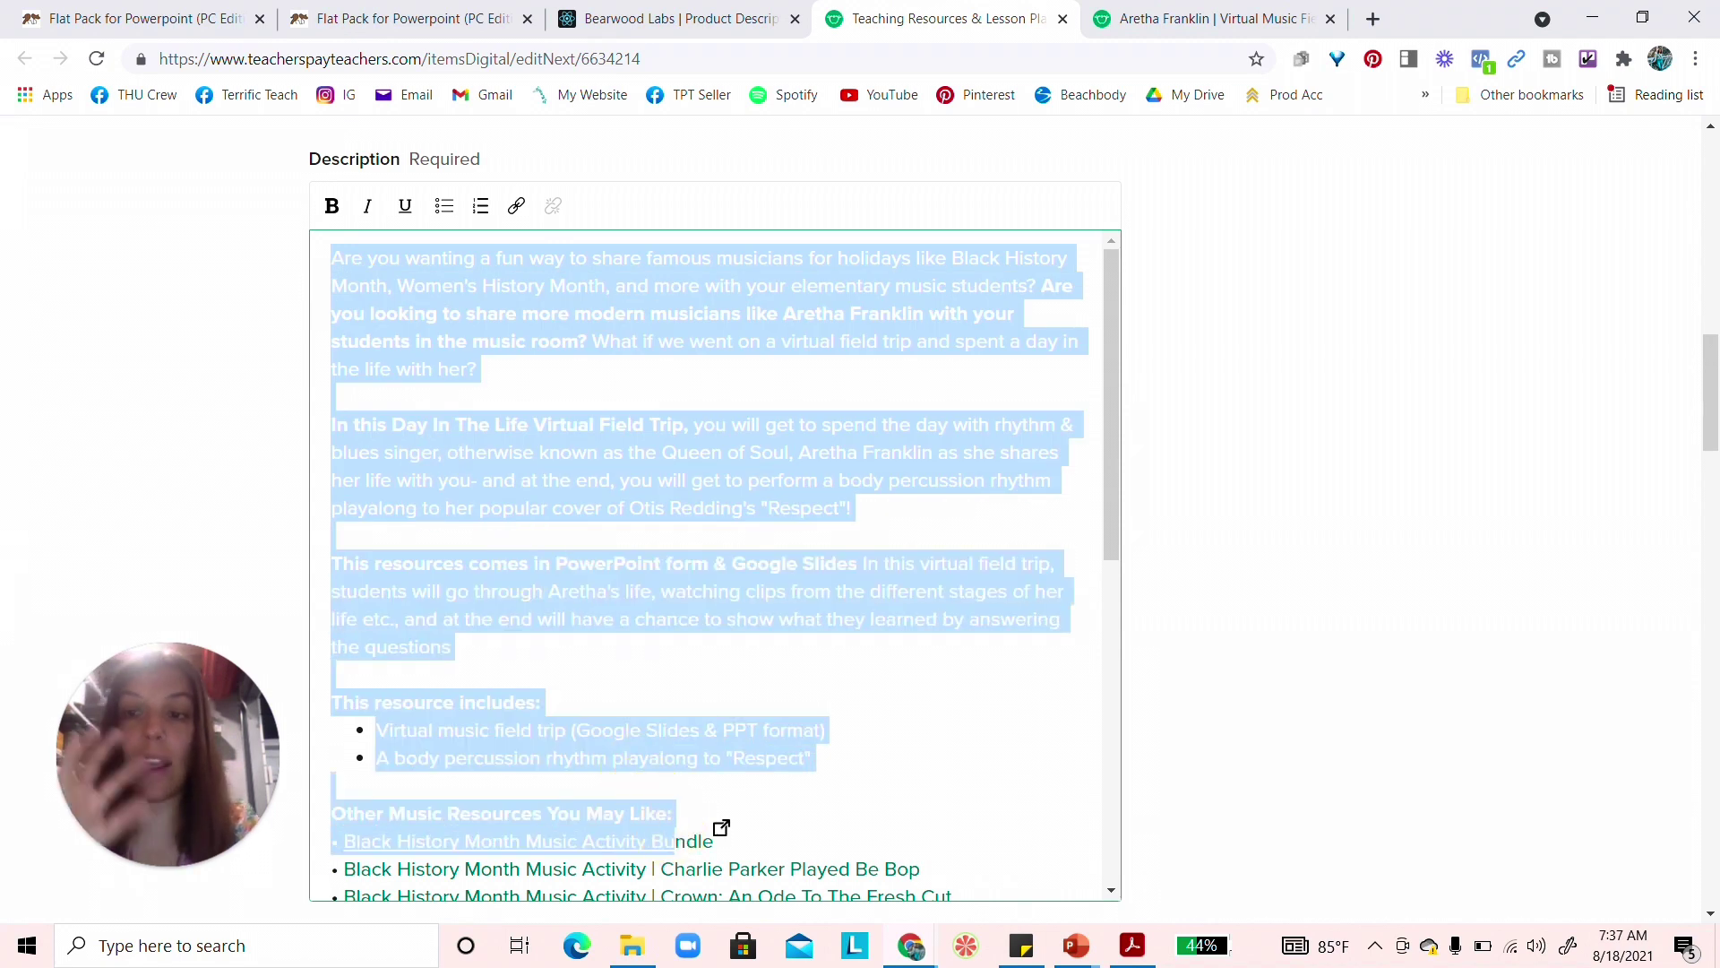
left_click(201, 543)
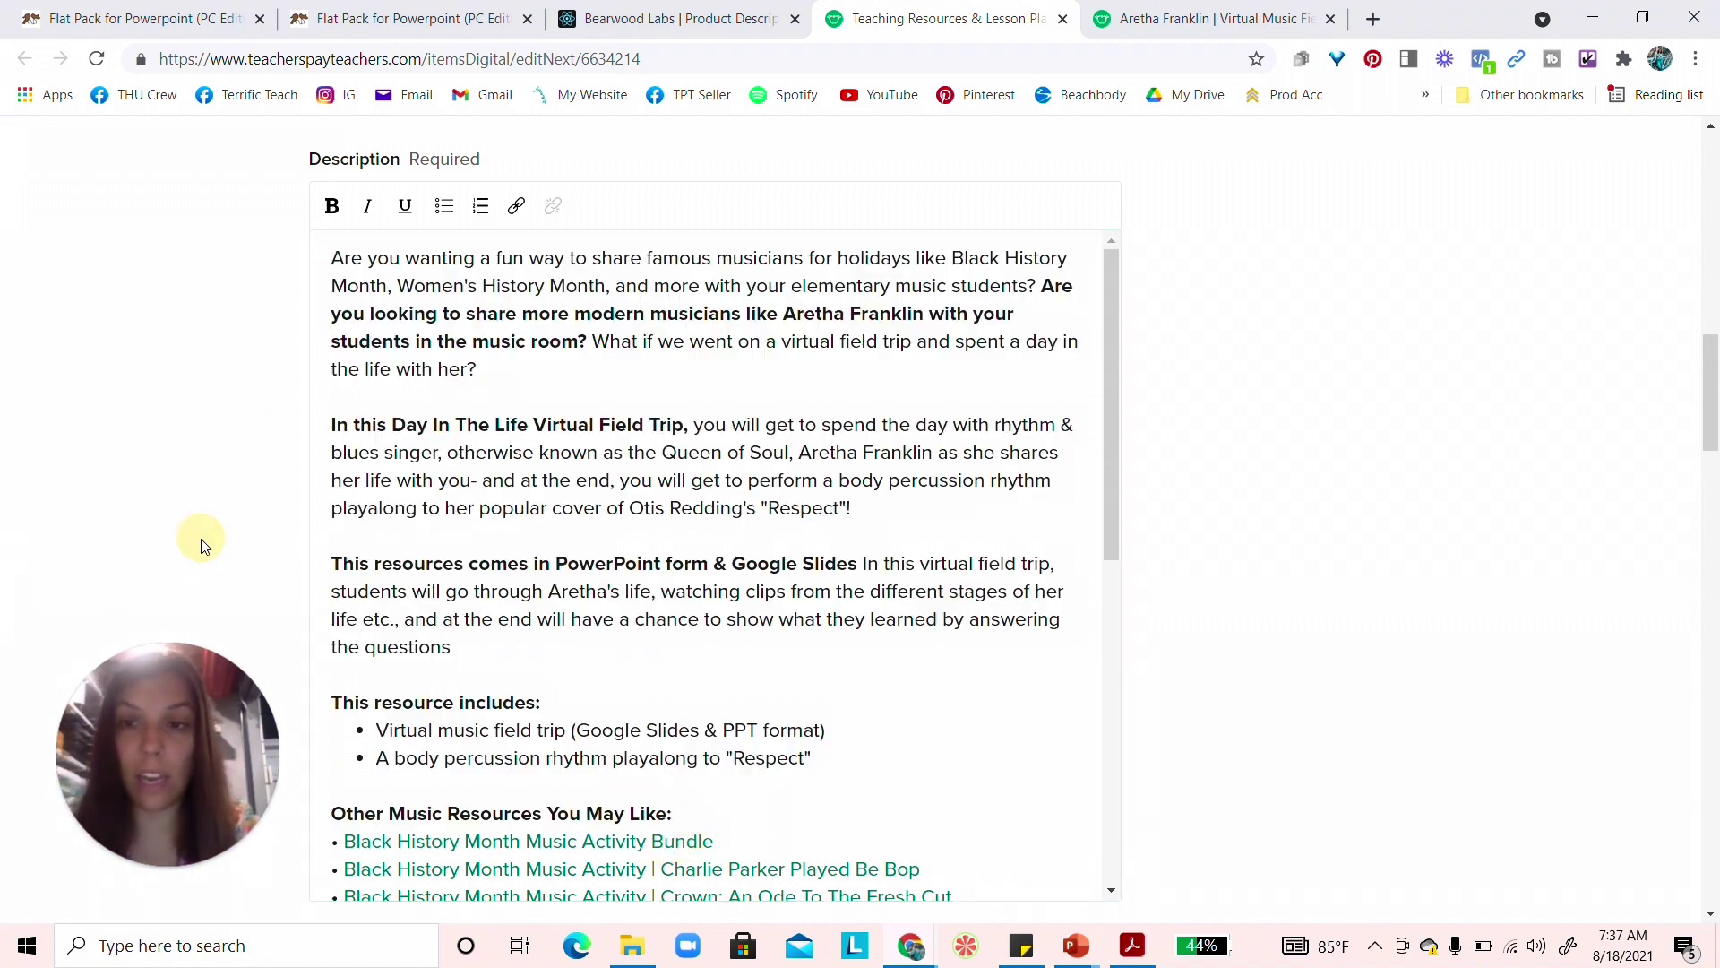
scroll(955, 602, "down", 3)
scroll(955, 602, "down", 7)
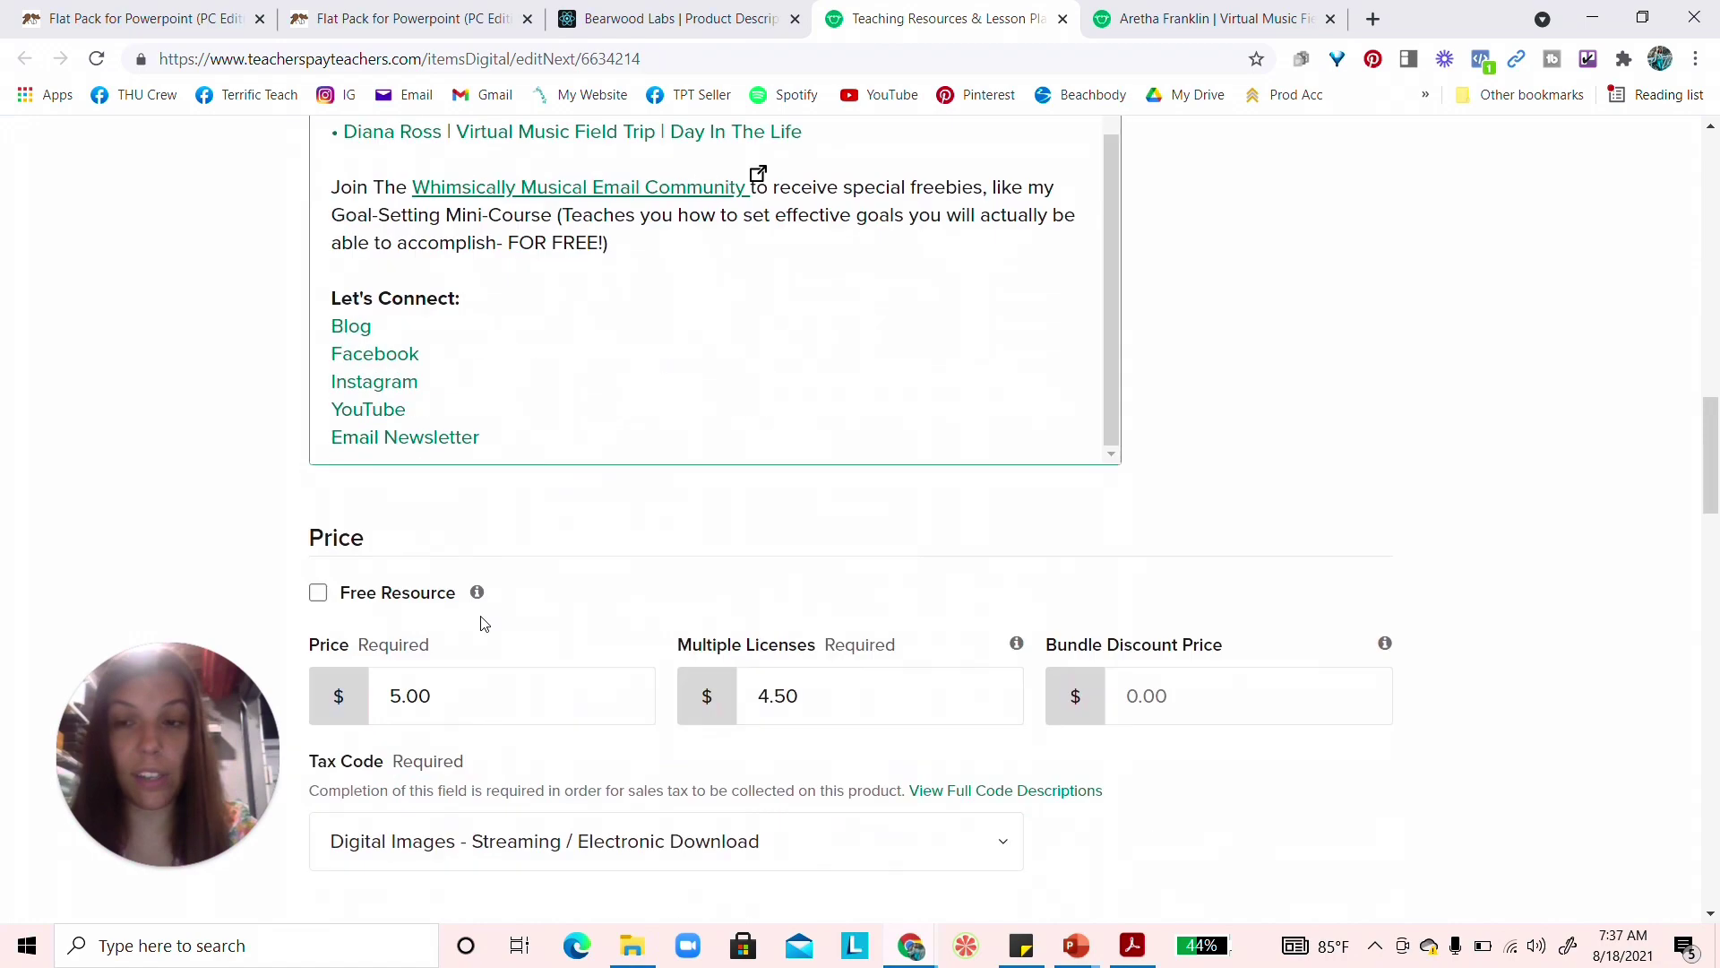
scroll(484, 625, "down", 15)
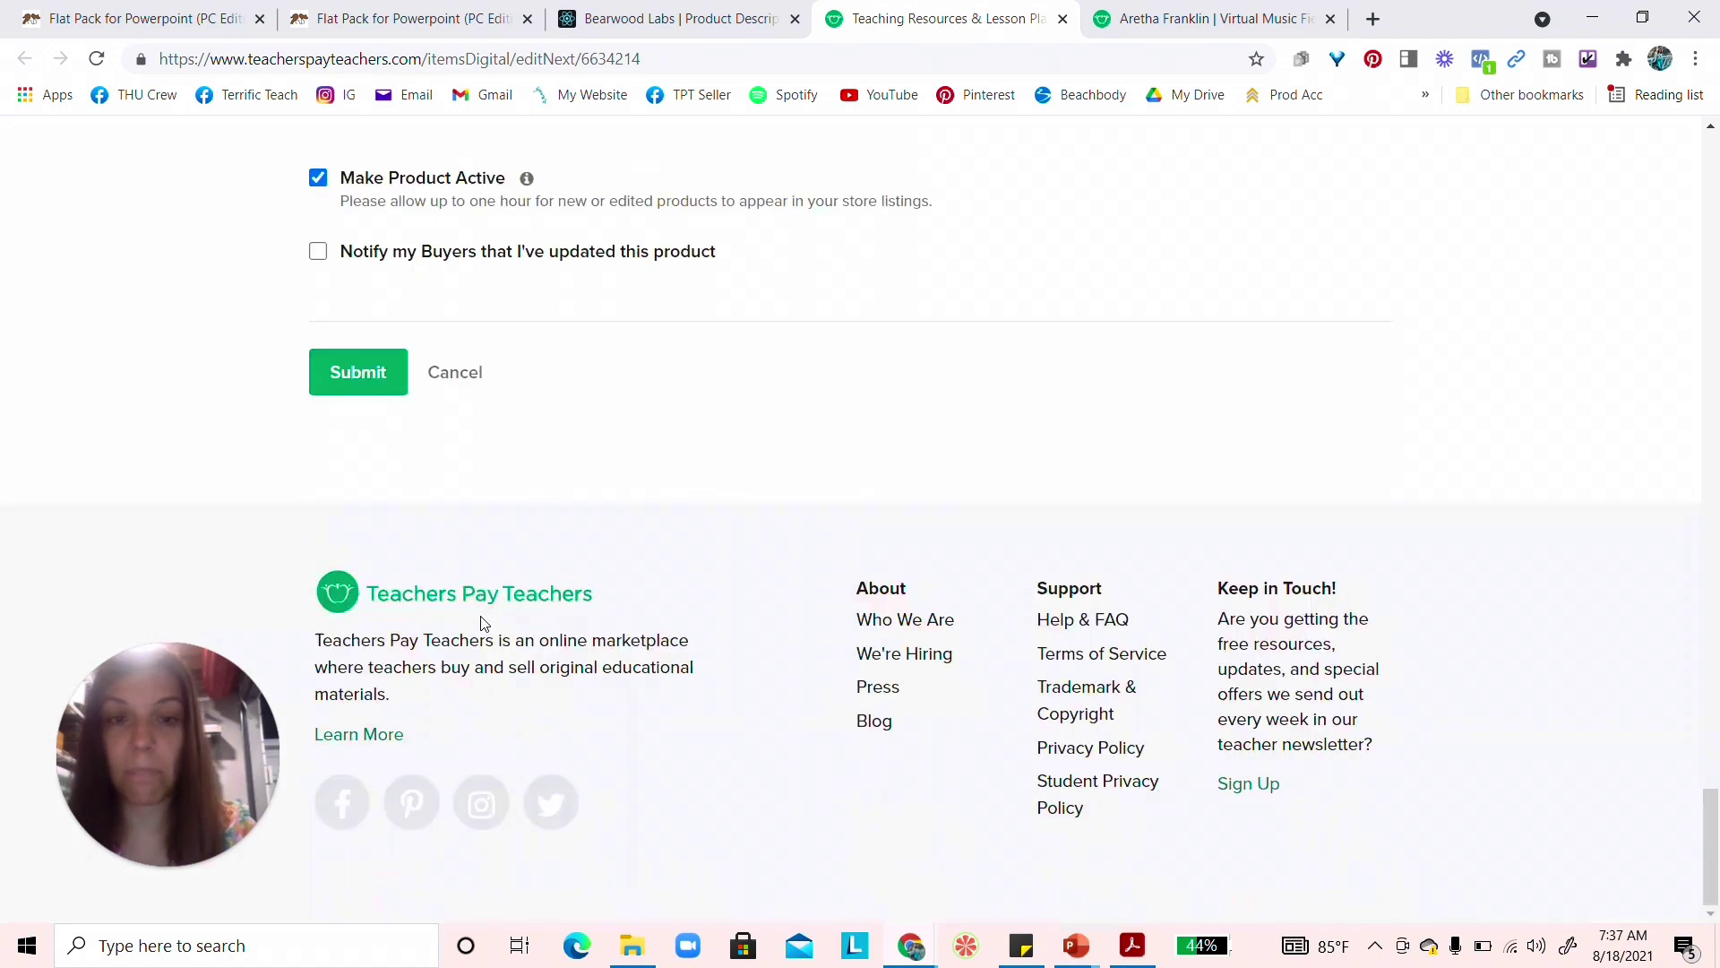
left_click(341, 376)
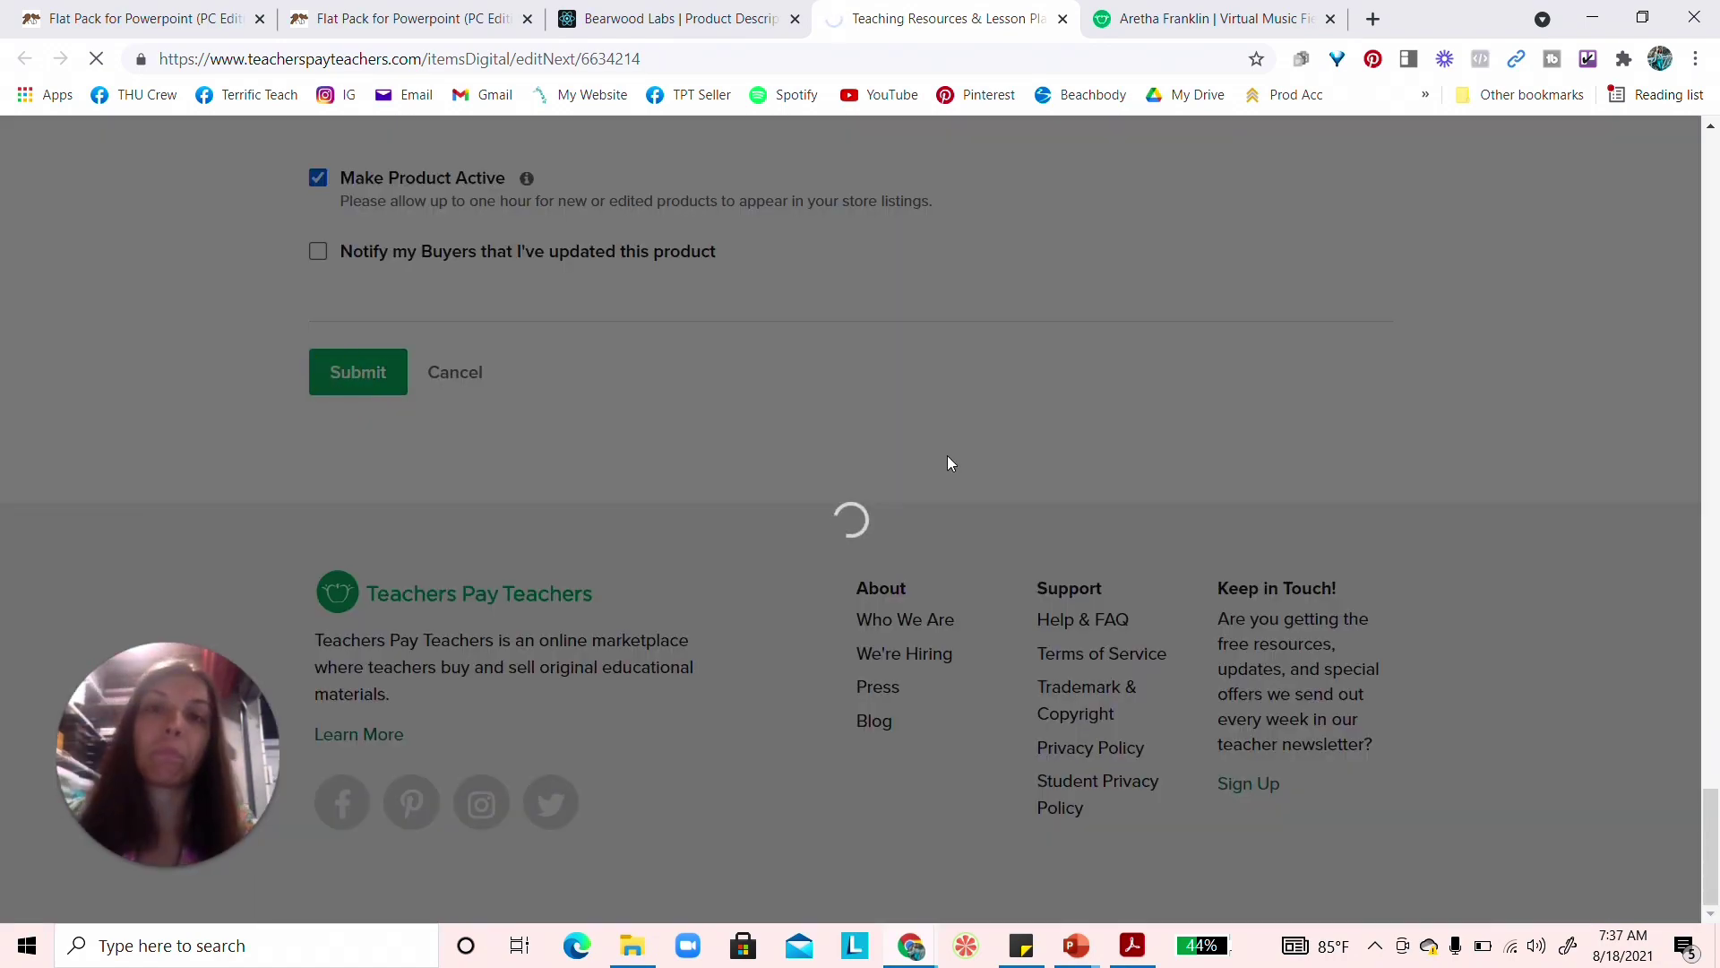
- Select the other Aretha Franklin tab's URL, then view the updated page's resource link lists
scroll(949, 461, "down", 8)
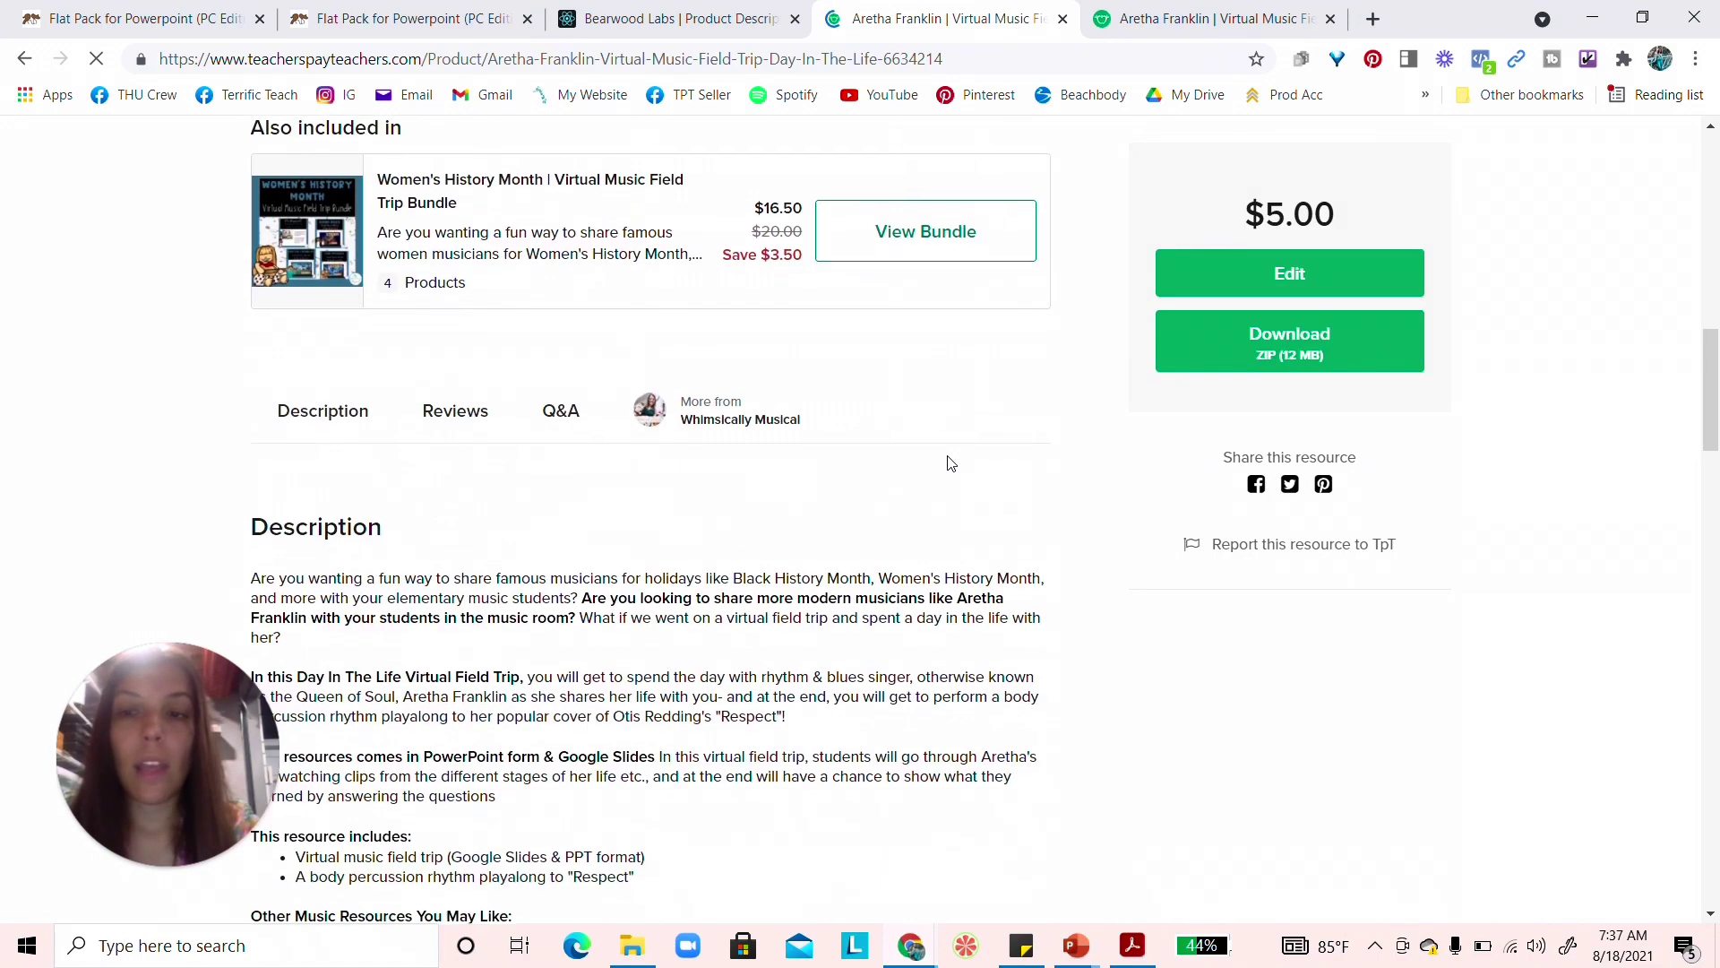
scroll(949, 461, "down", 9)
scroll(815, 308, "up", 2)
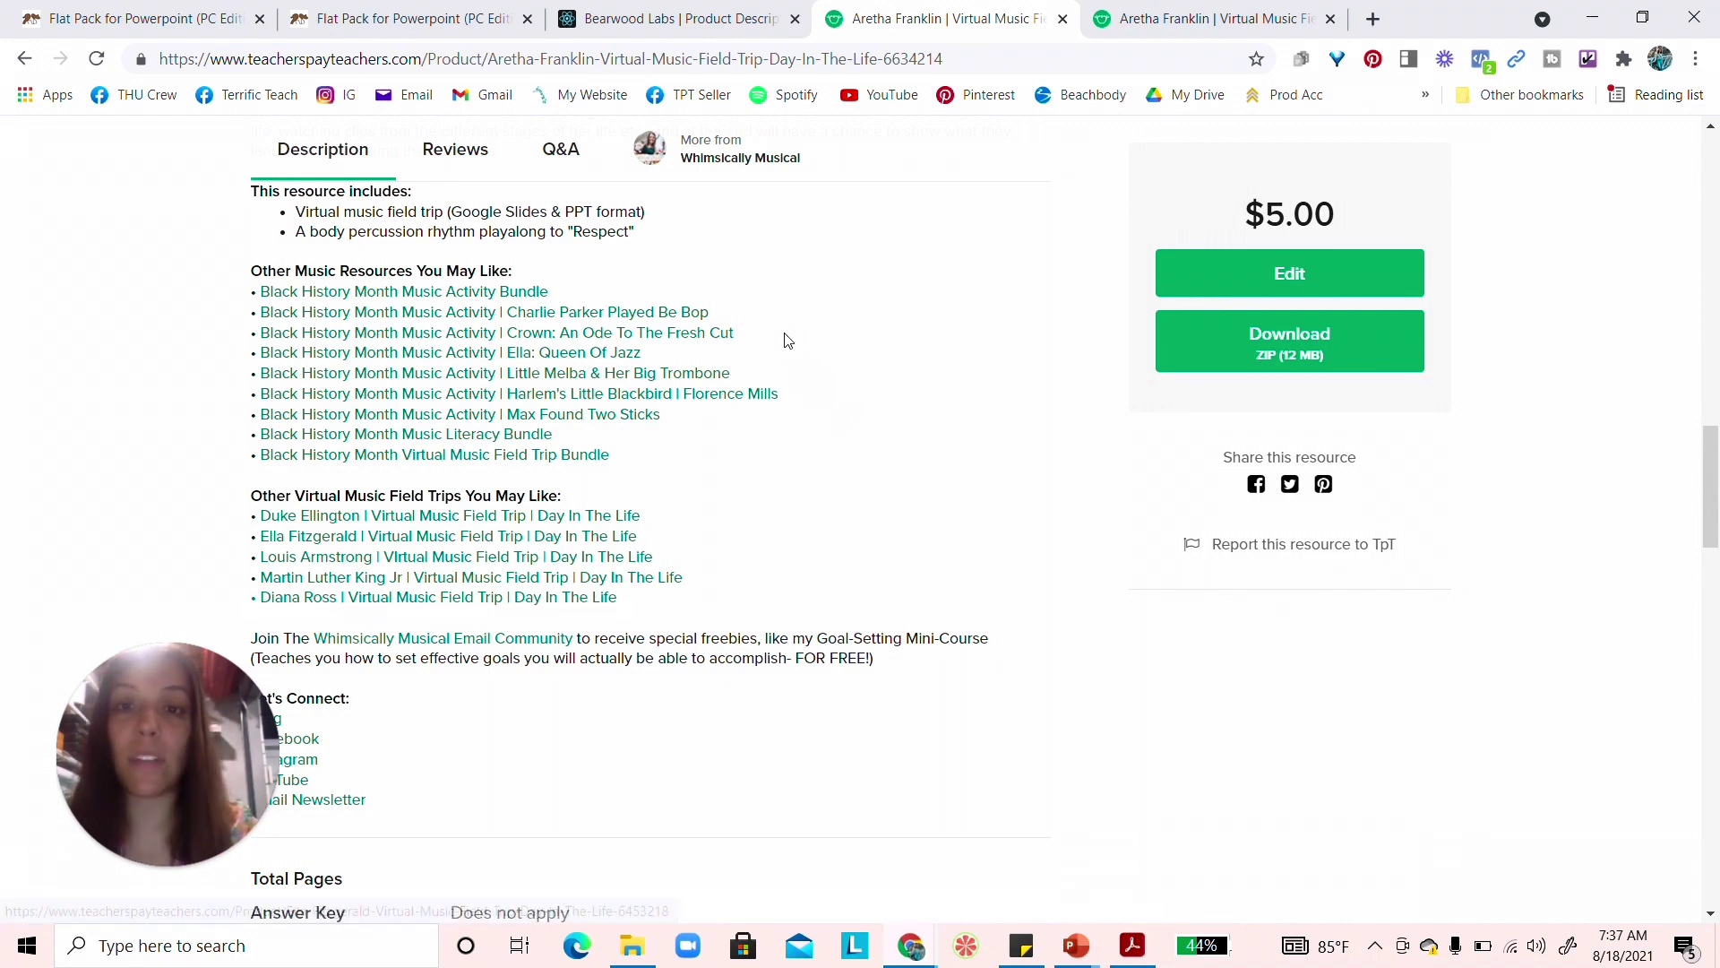
left_click(1146, 23)
left_click(755, 57)
left_click(860, 19)
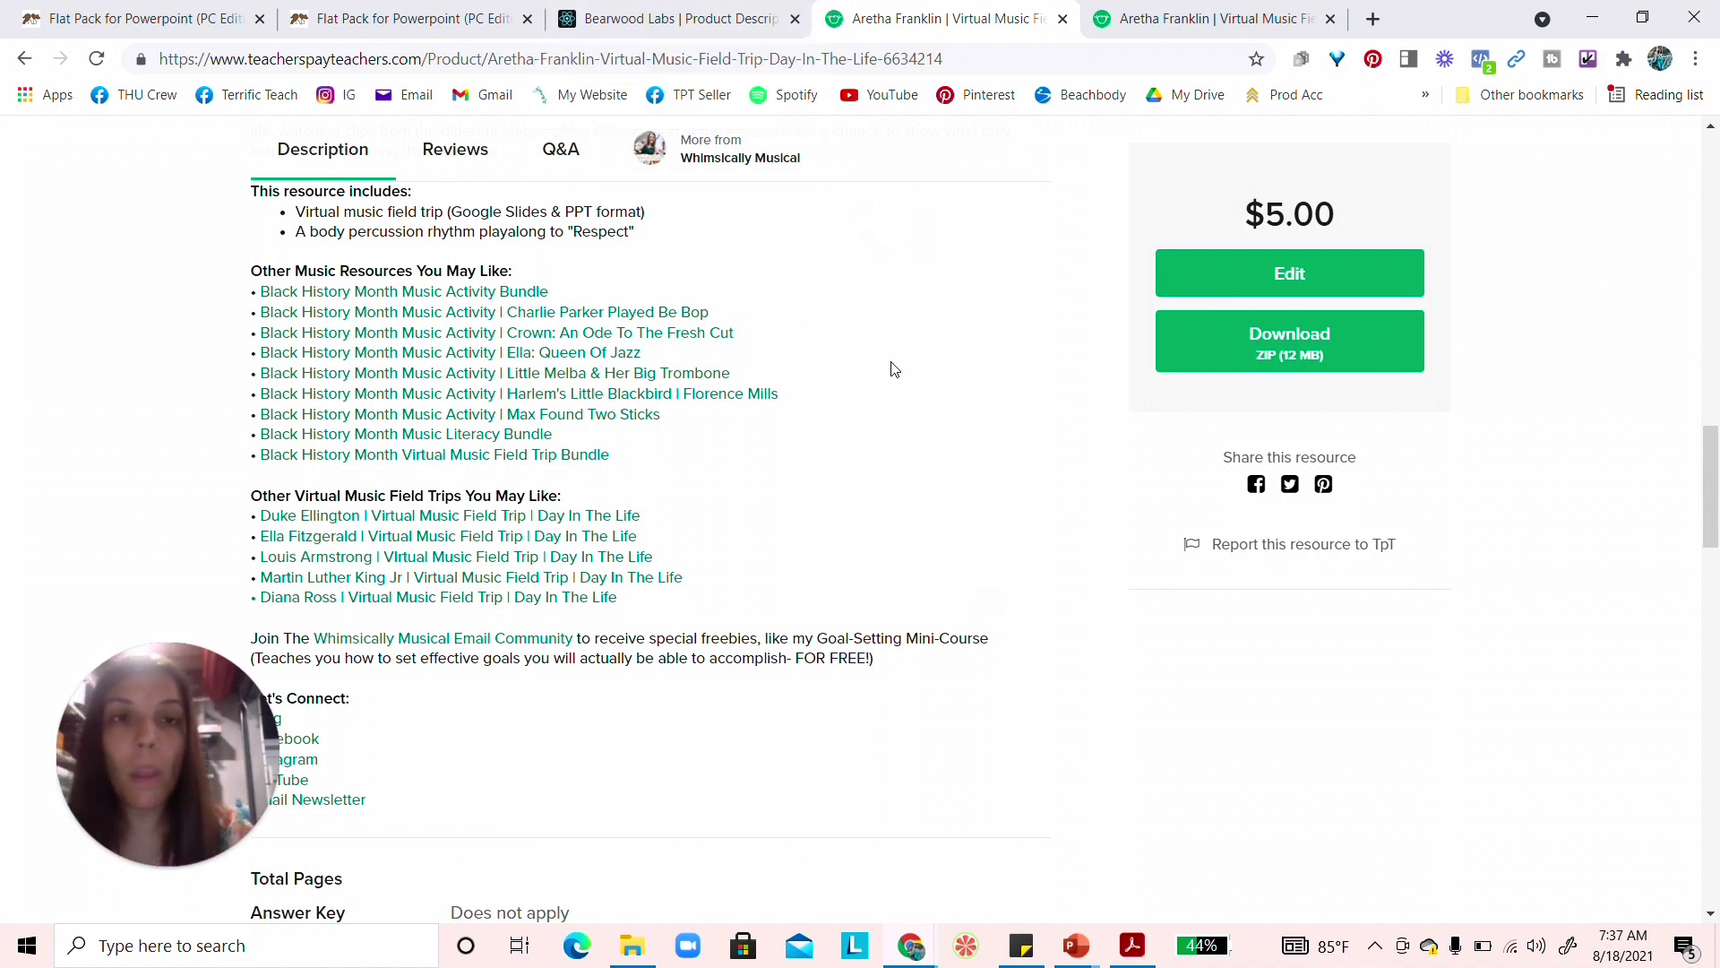
scroll(1026, 535, "up", 15)
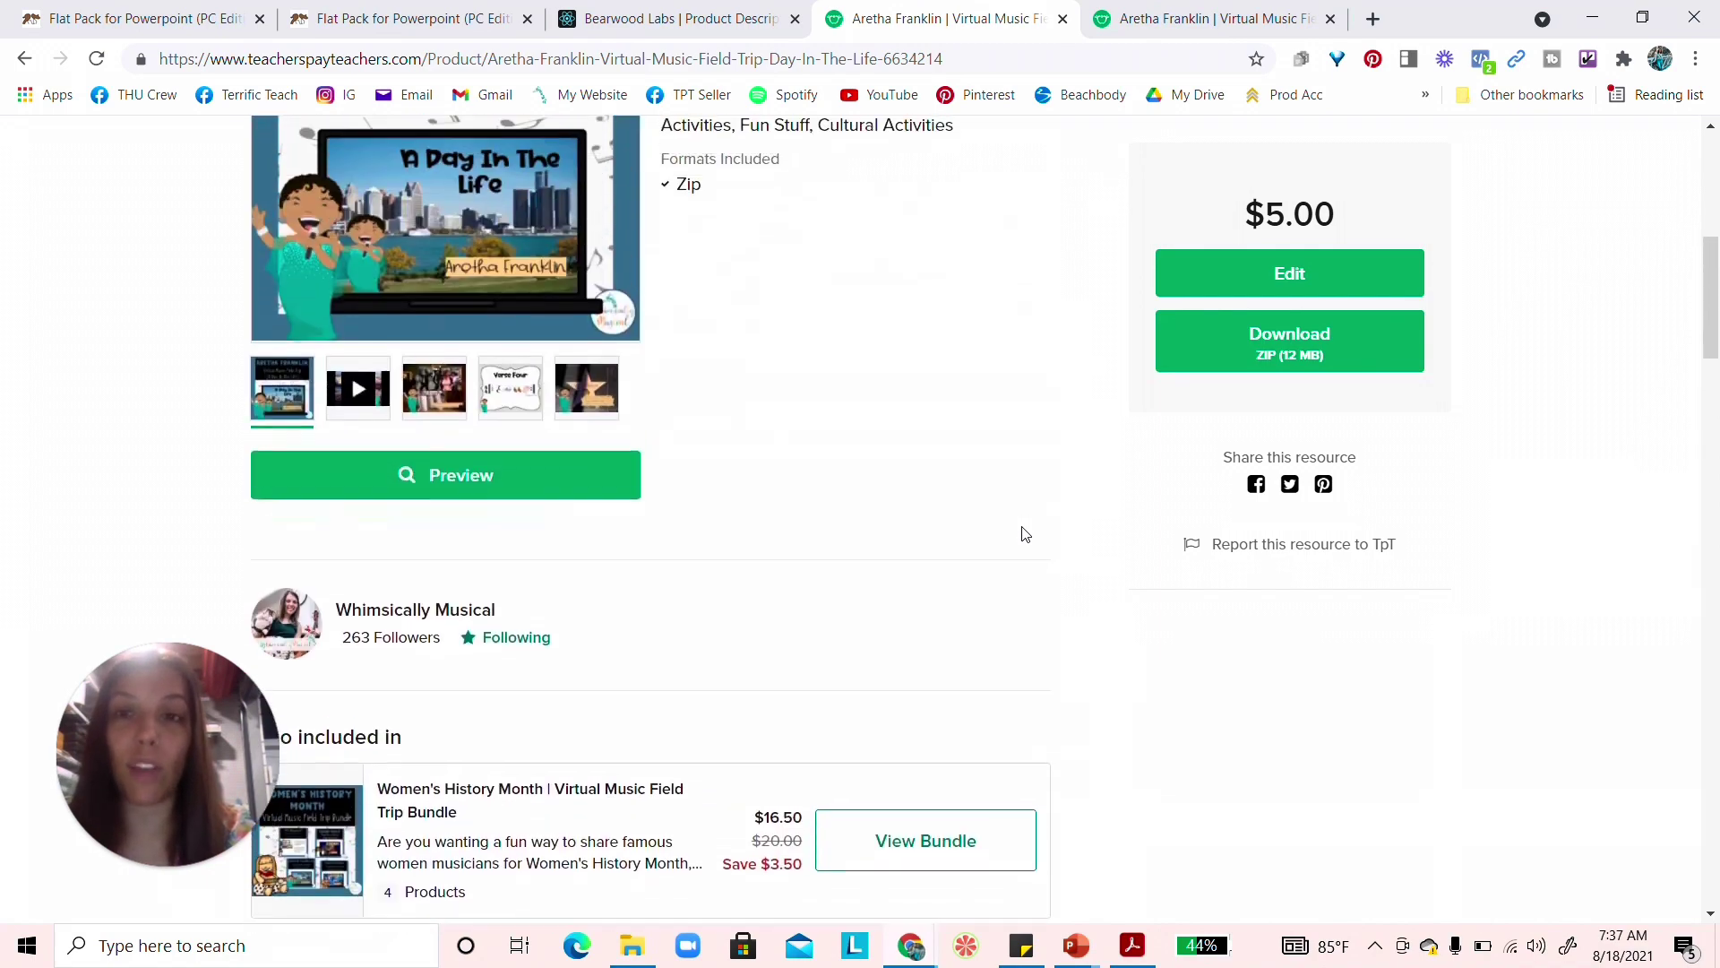
scroll(1026, 535, "down", 4)
scroll(1026, 535, "down", 10)
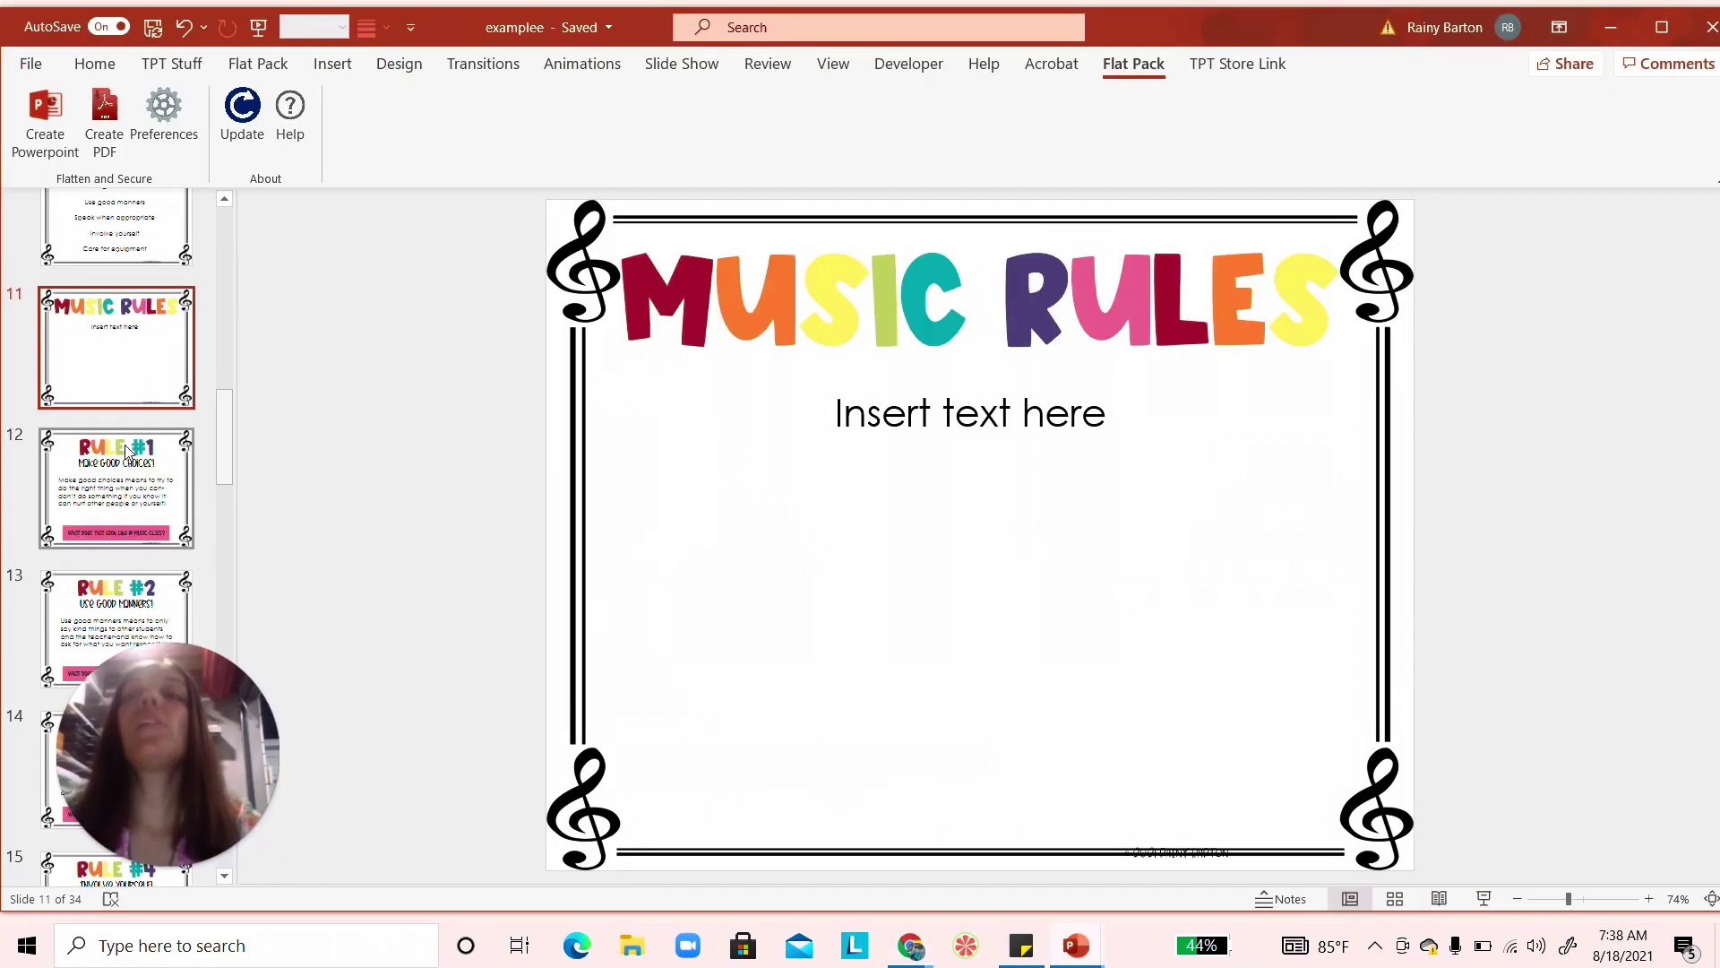
- Scroll the 34-slide 'examplee' Music Rules deck's thumbnails down to the last slides
scroll(94, 348, "up", 10)
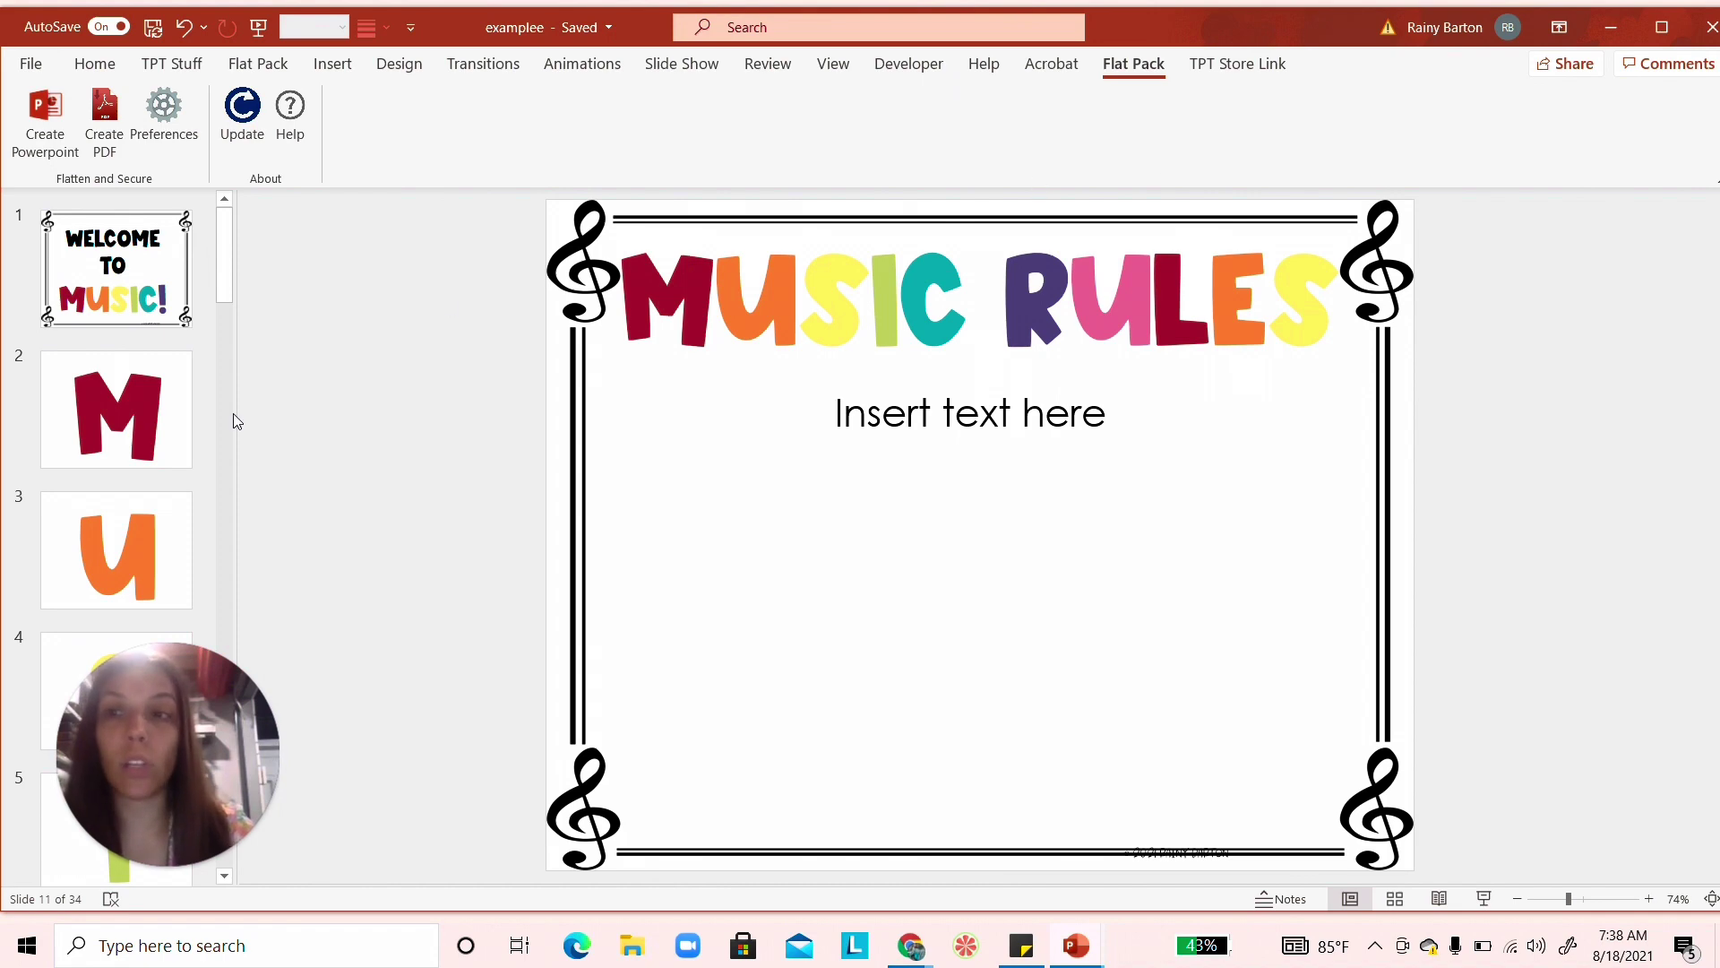
scroll(124, 560, "down", 8)
scroll(122, 554, "down", 20)
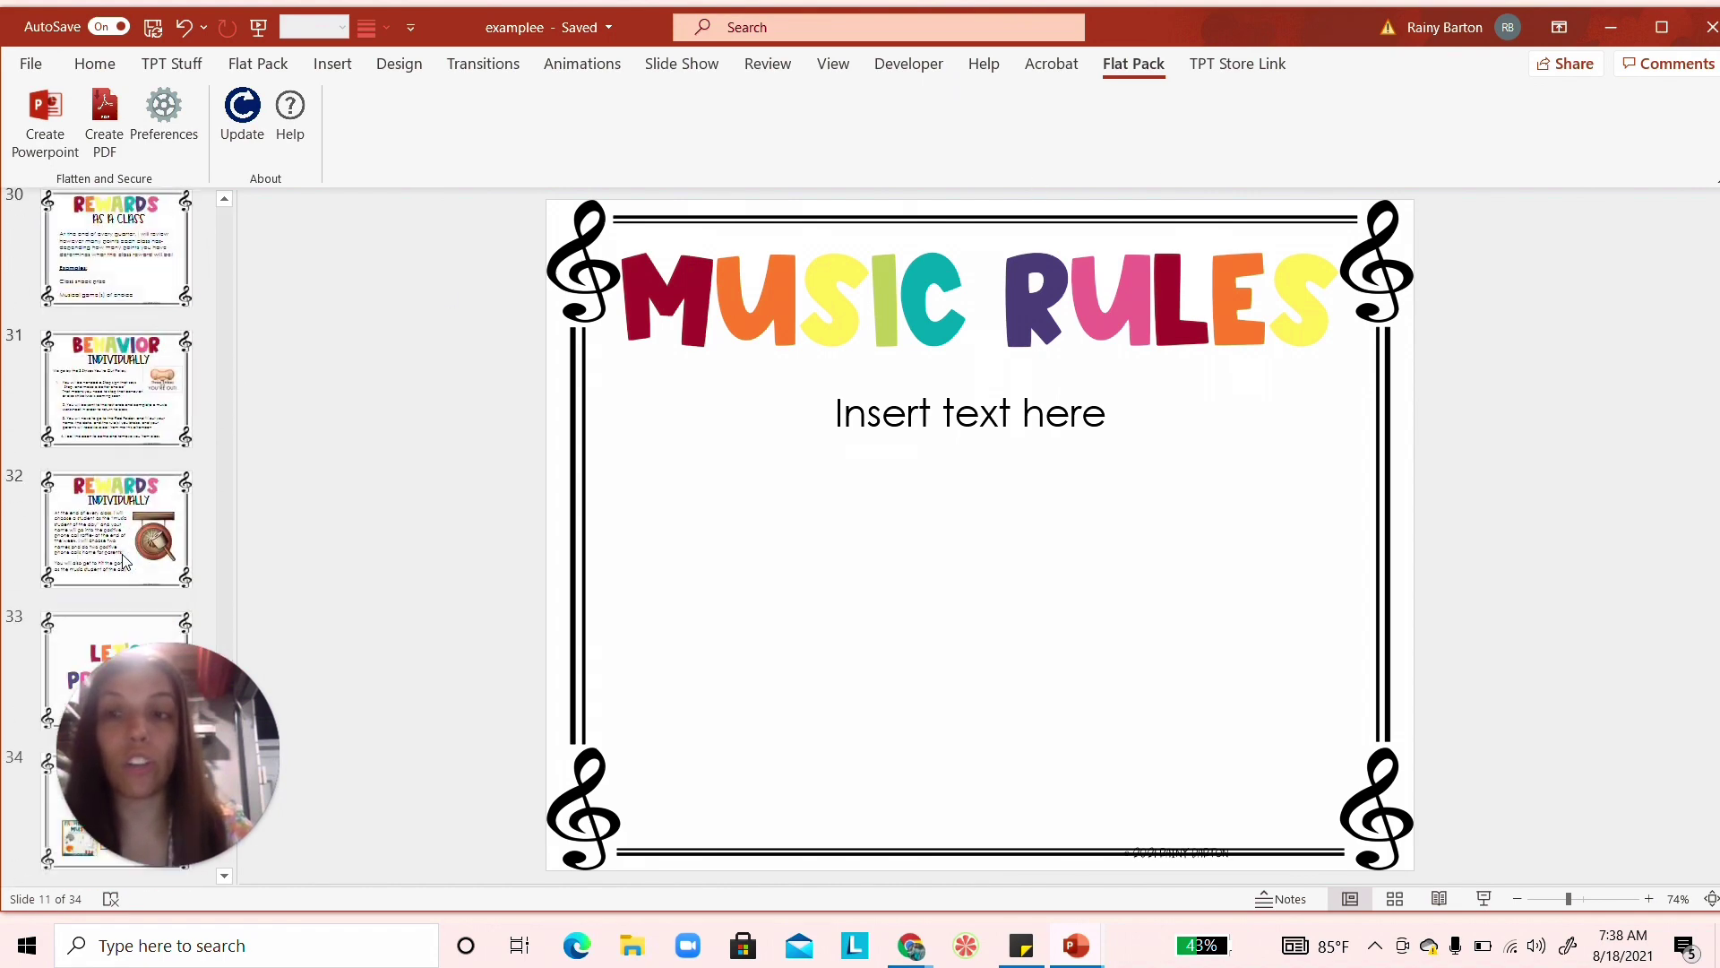
left_click(357, 661)
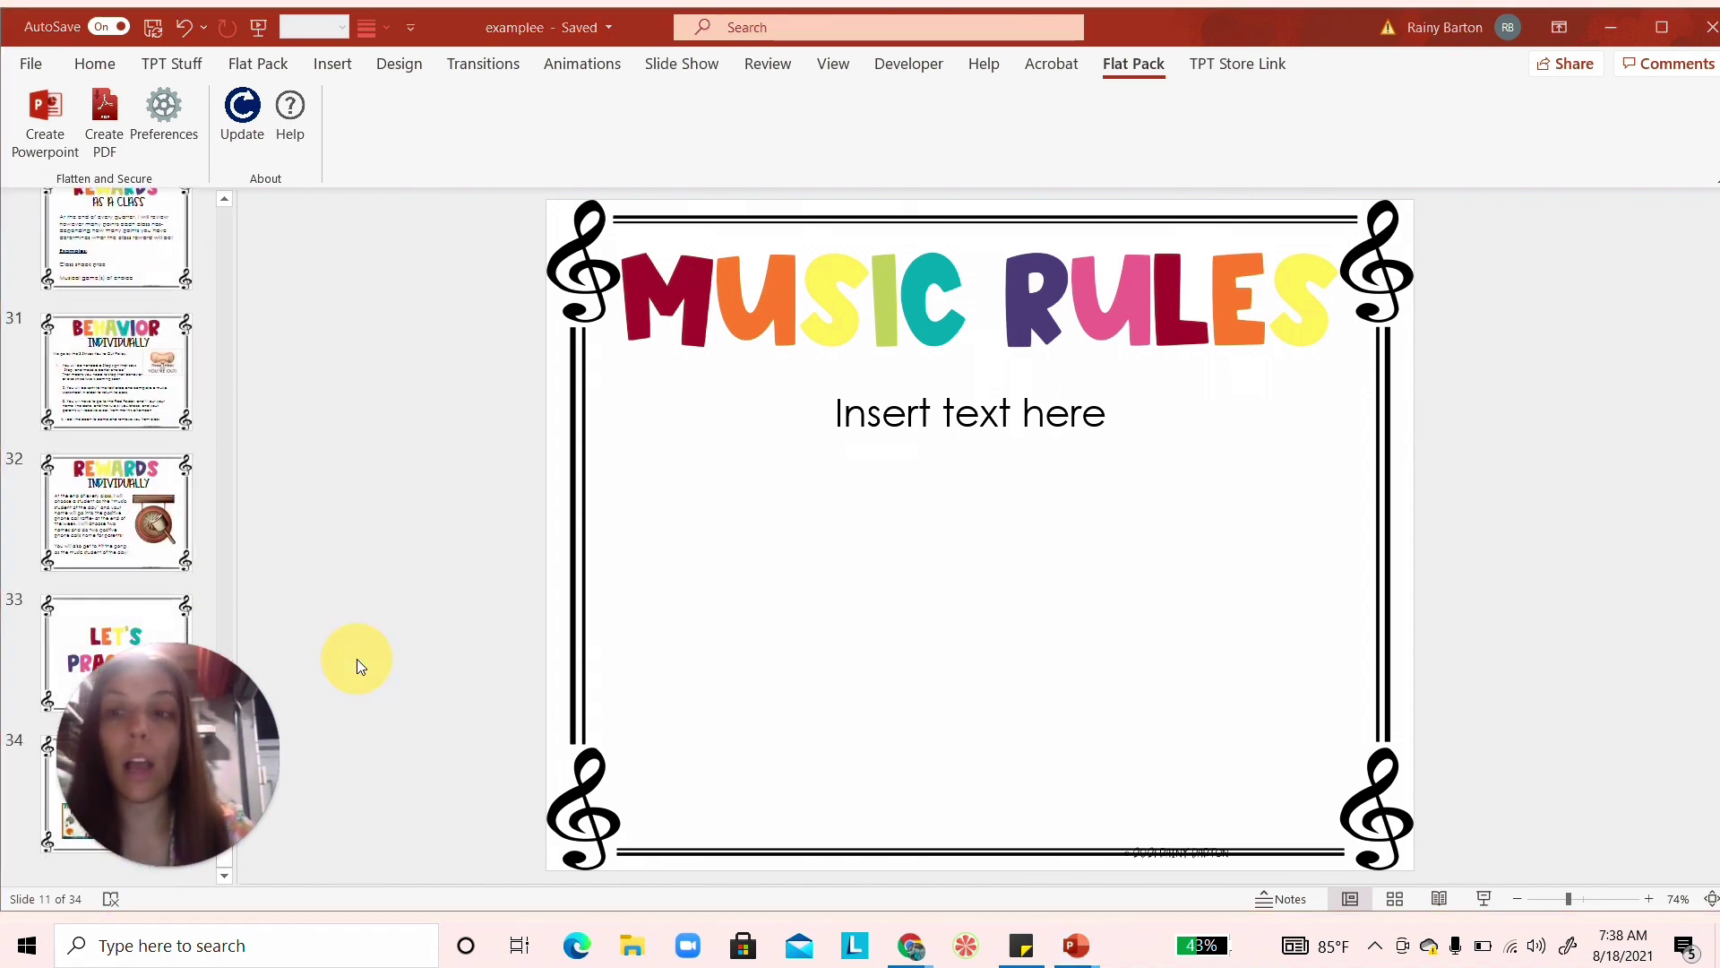
- On Terms of Use slide 34, delete the three small product thumbnails and the round logo photo
left_click_drag(169, 742, 336, 357)
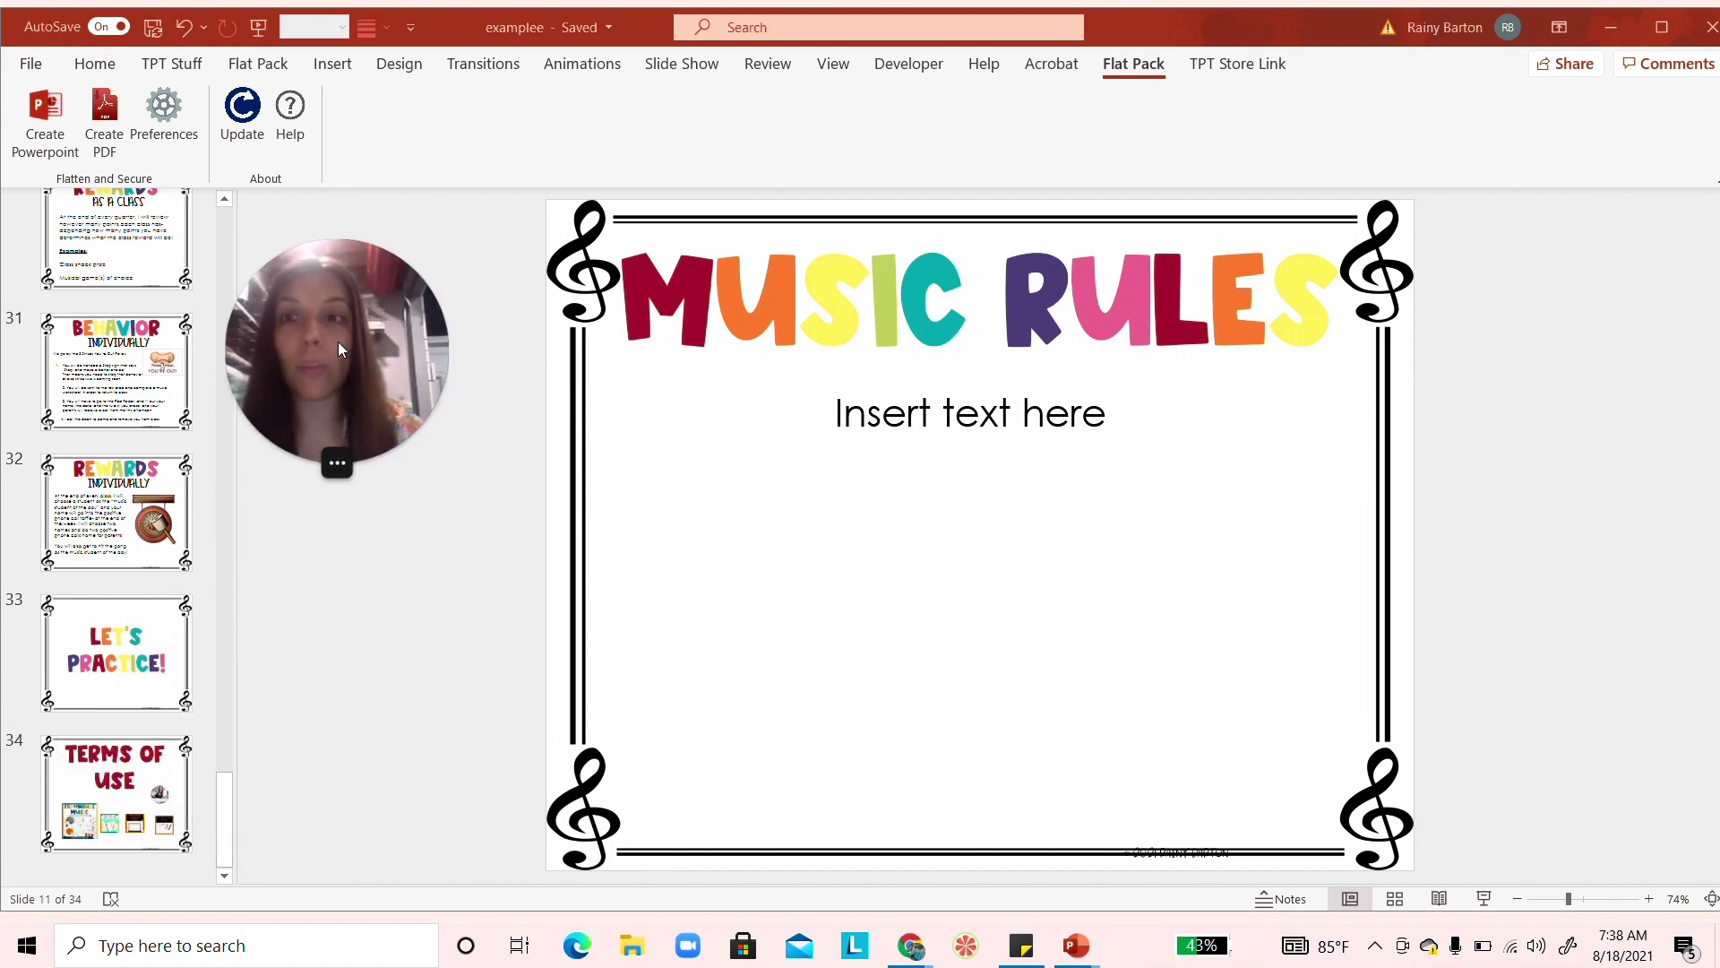
left_click(128, 811)
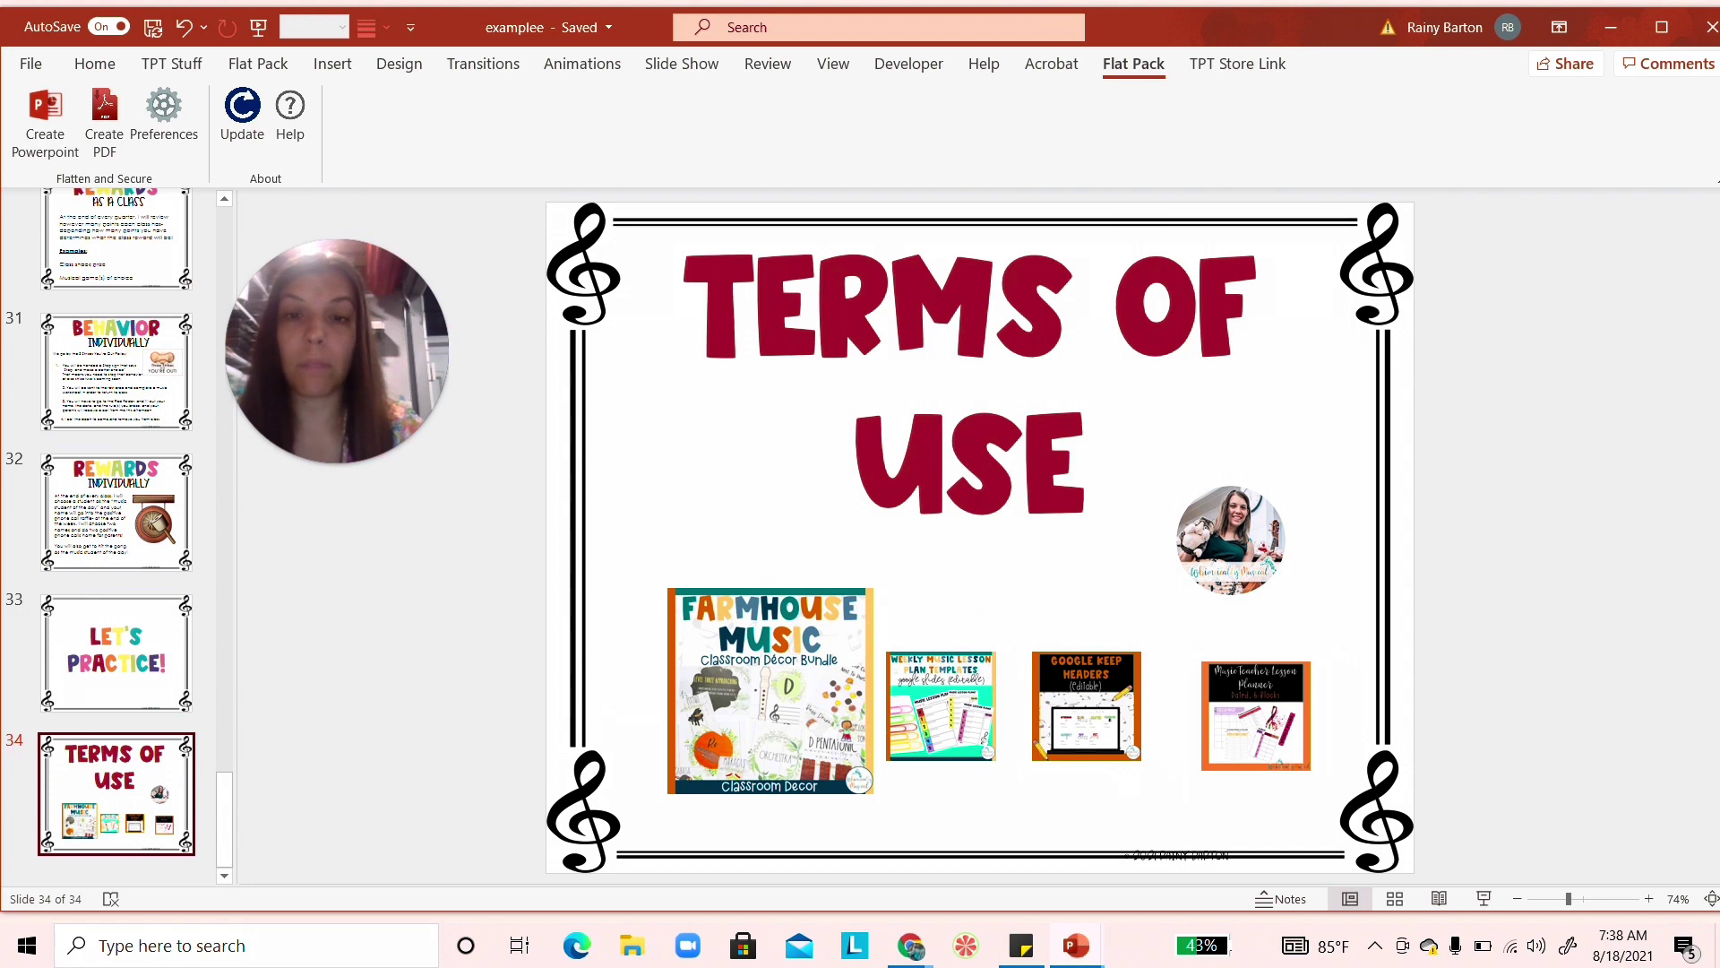
left_click_drag(518, 560, 1363, 795)
key("Delete")
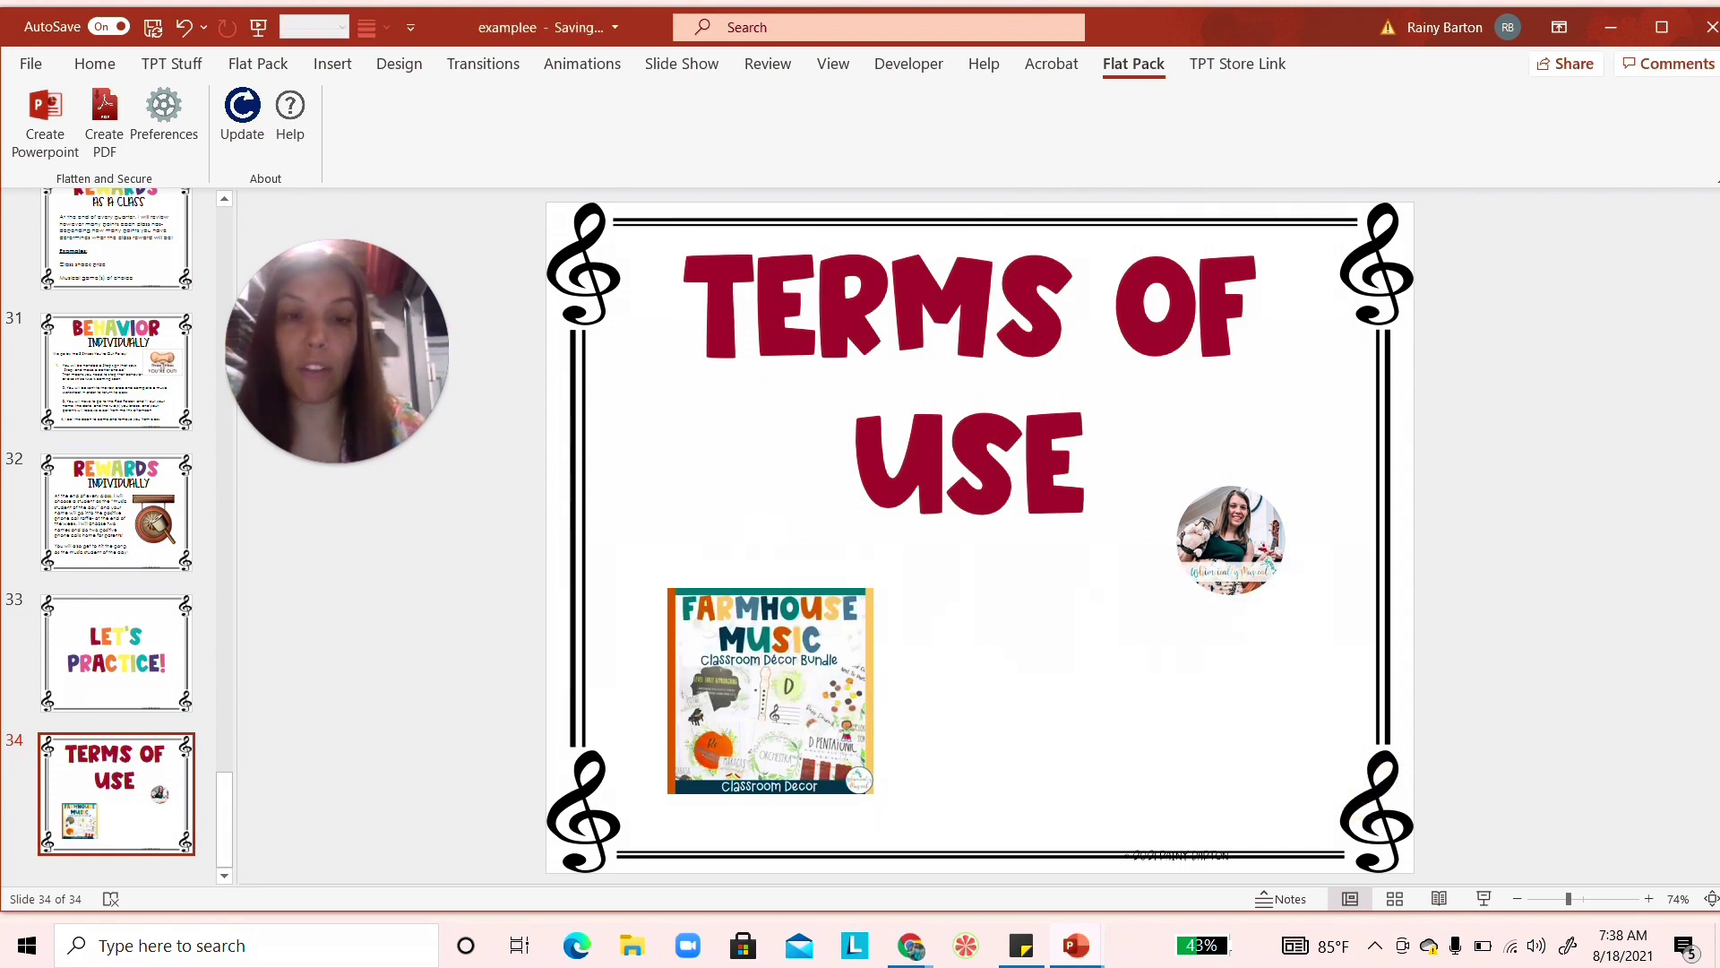
left_click(770, 690)
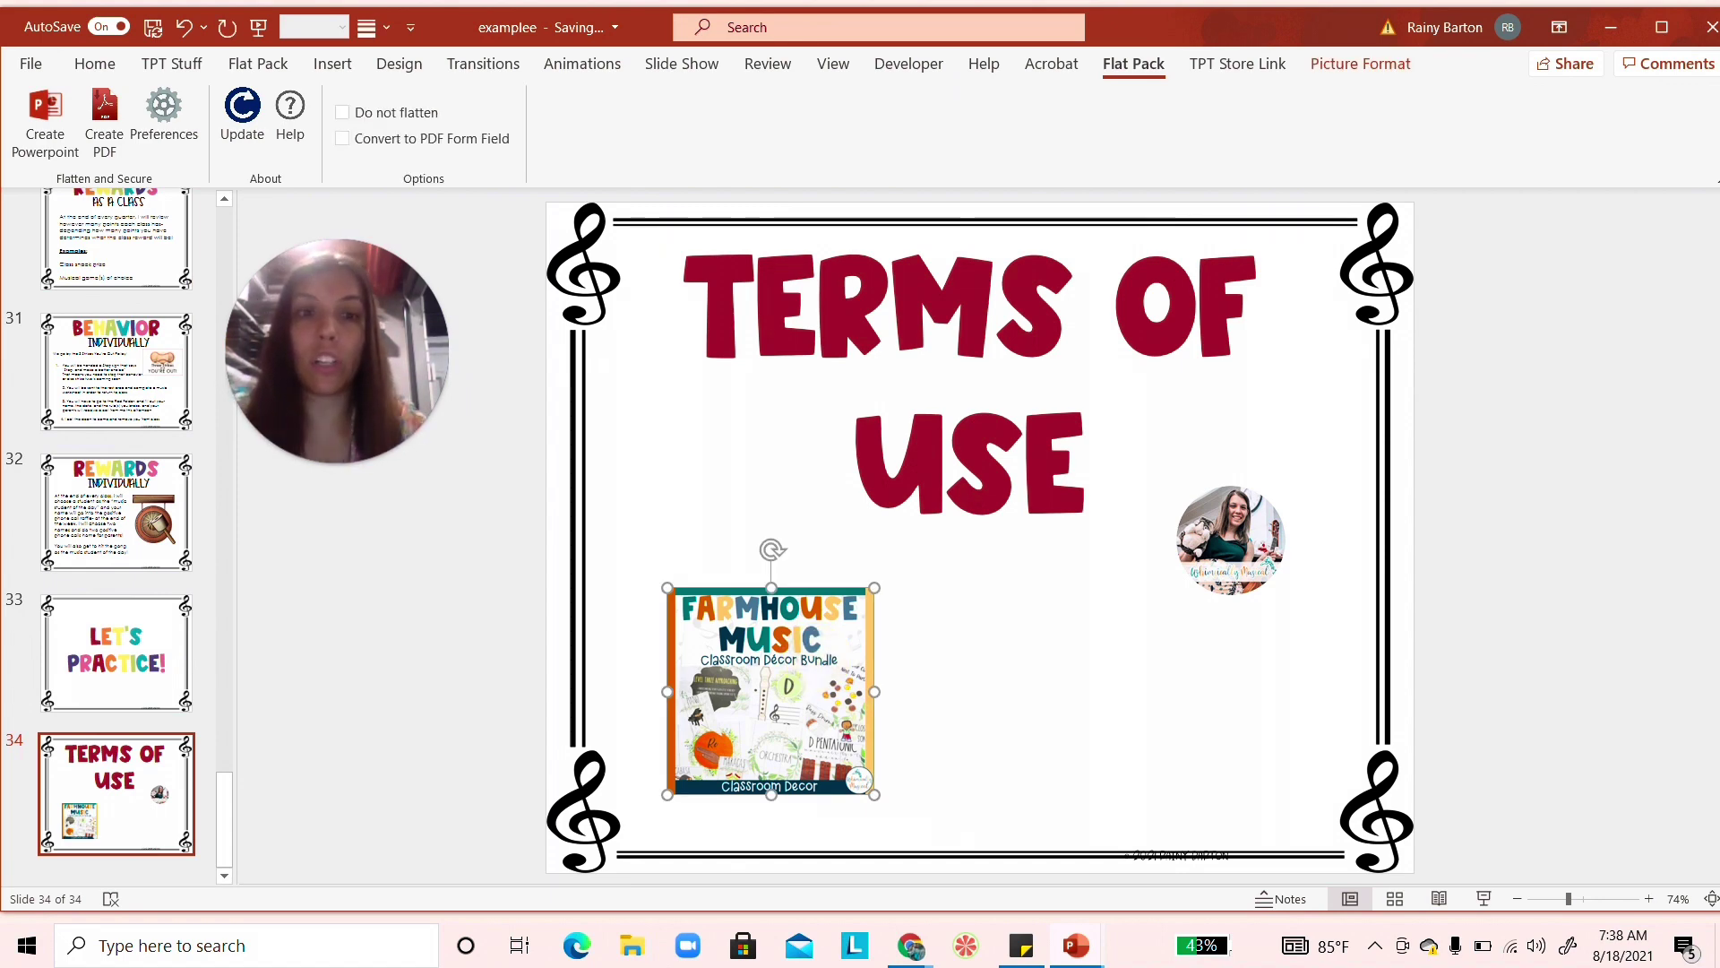
left_click(1230, 539)
key("Delete")
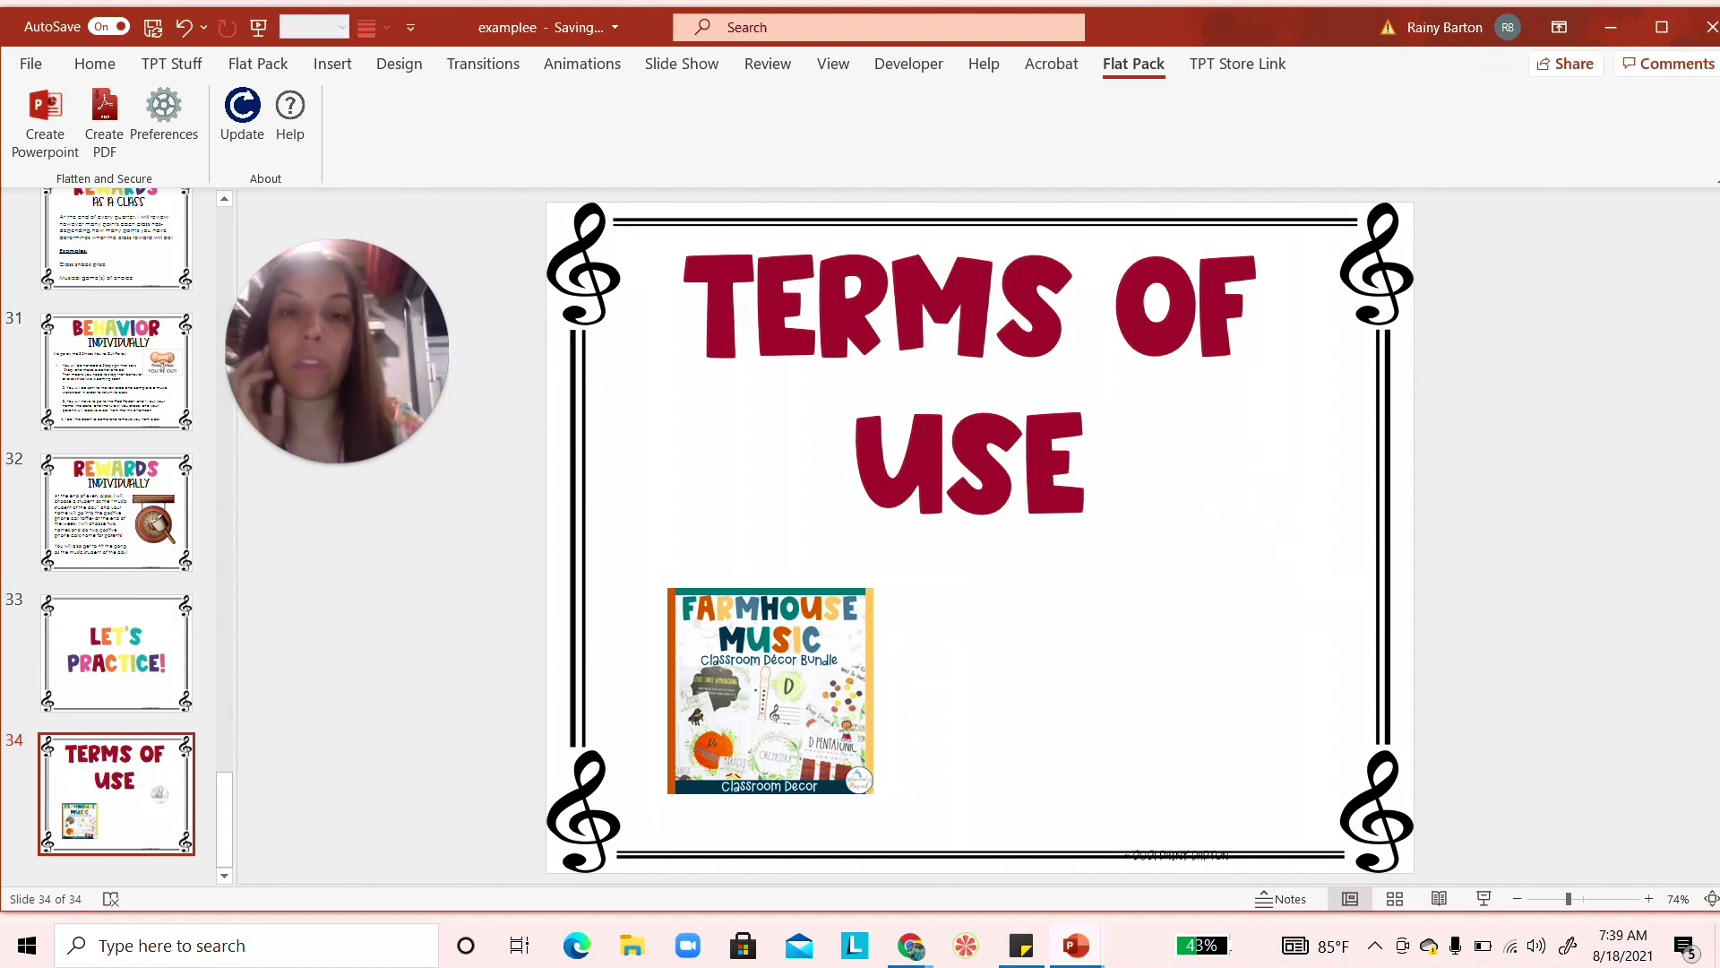
left_click(771, 690)
- Copy the Aretha Franklin cover image from the TpT product page
key("alt+Tab")
key("alt+Tab")
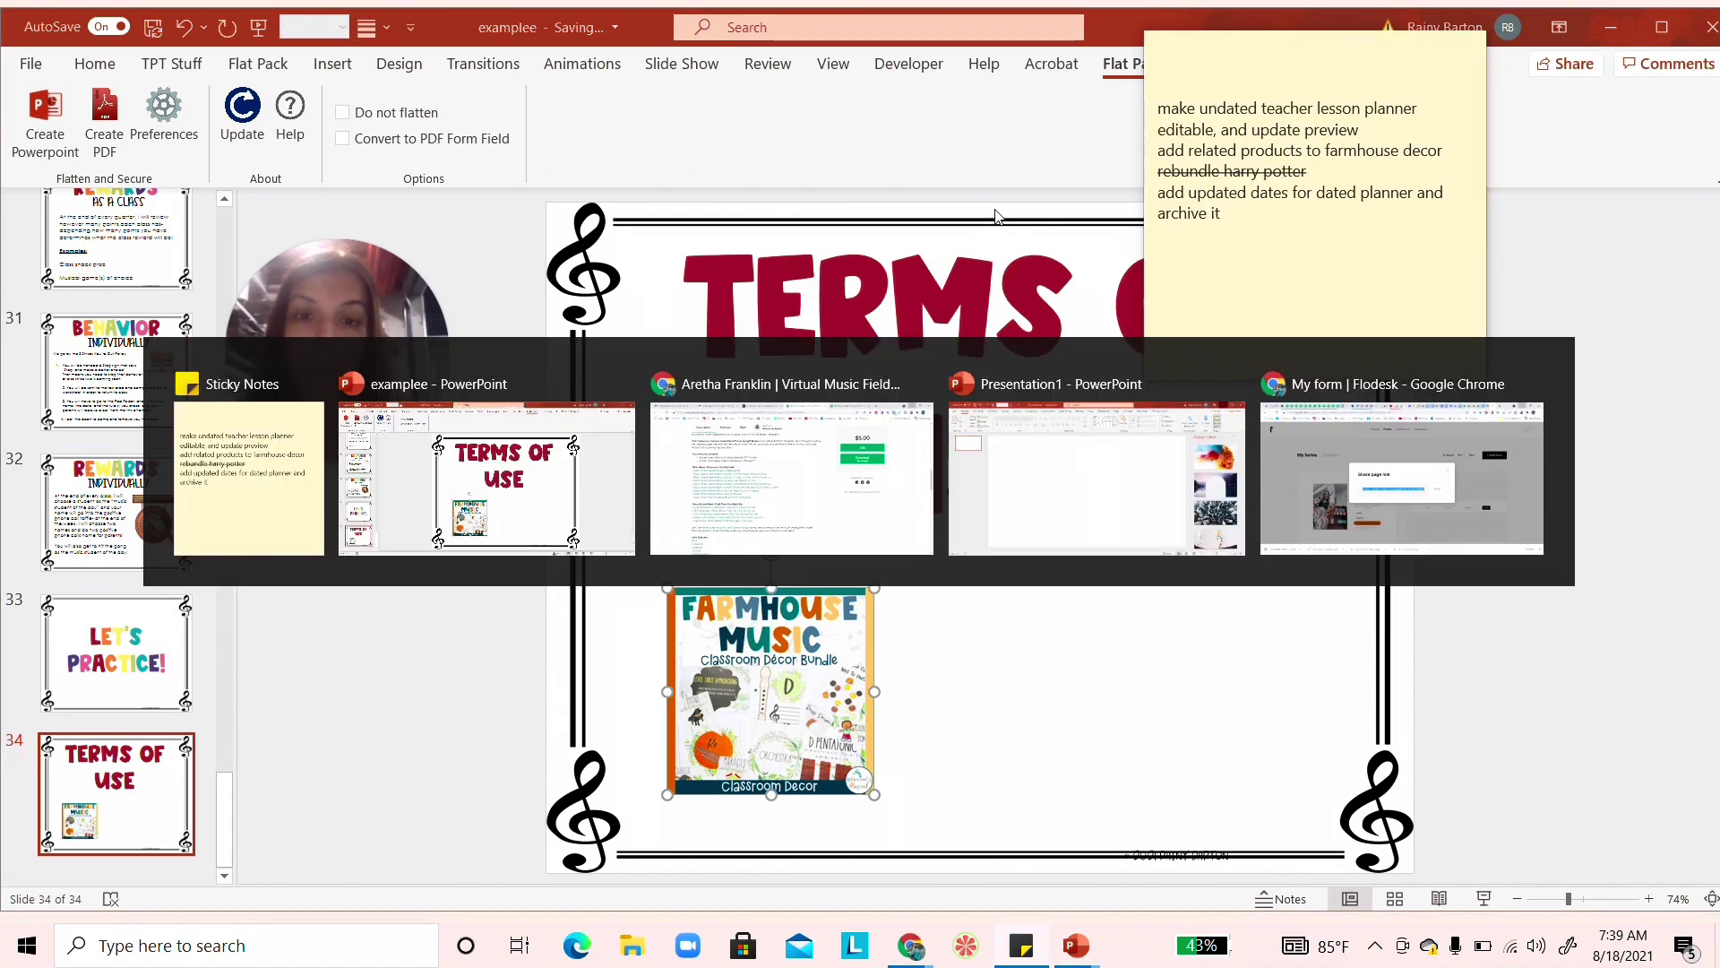
mouse_move(905, 954)
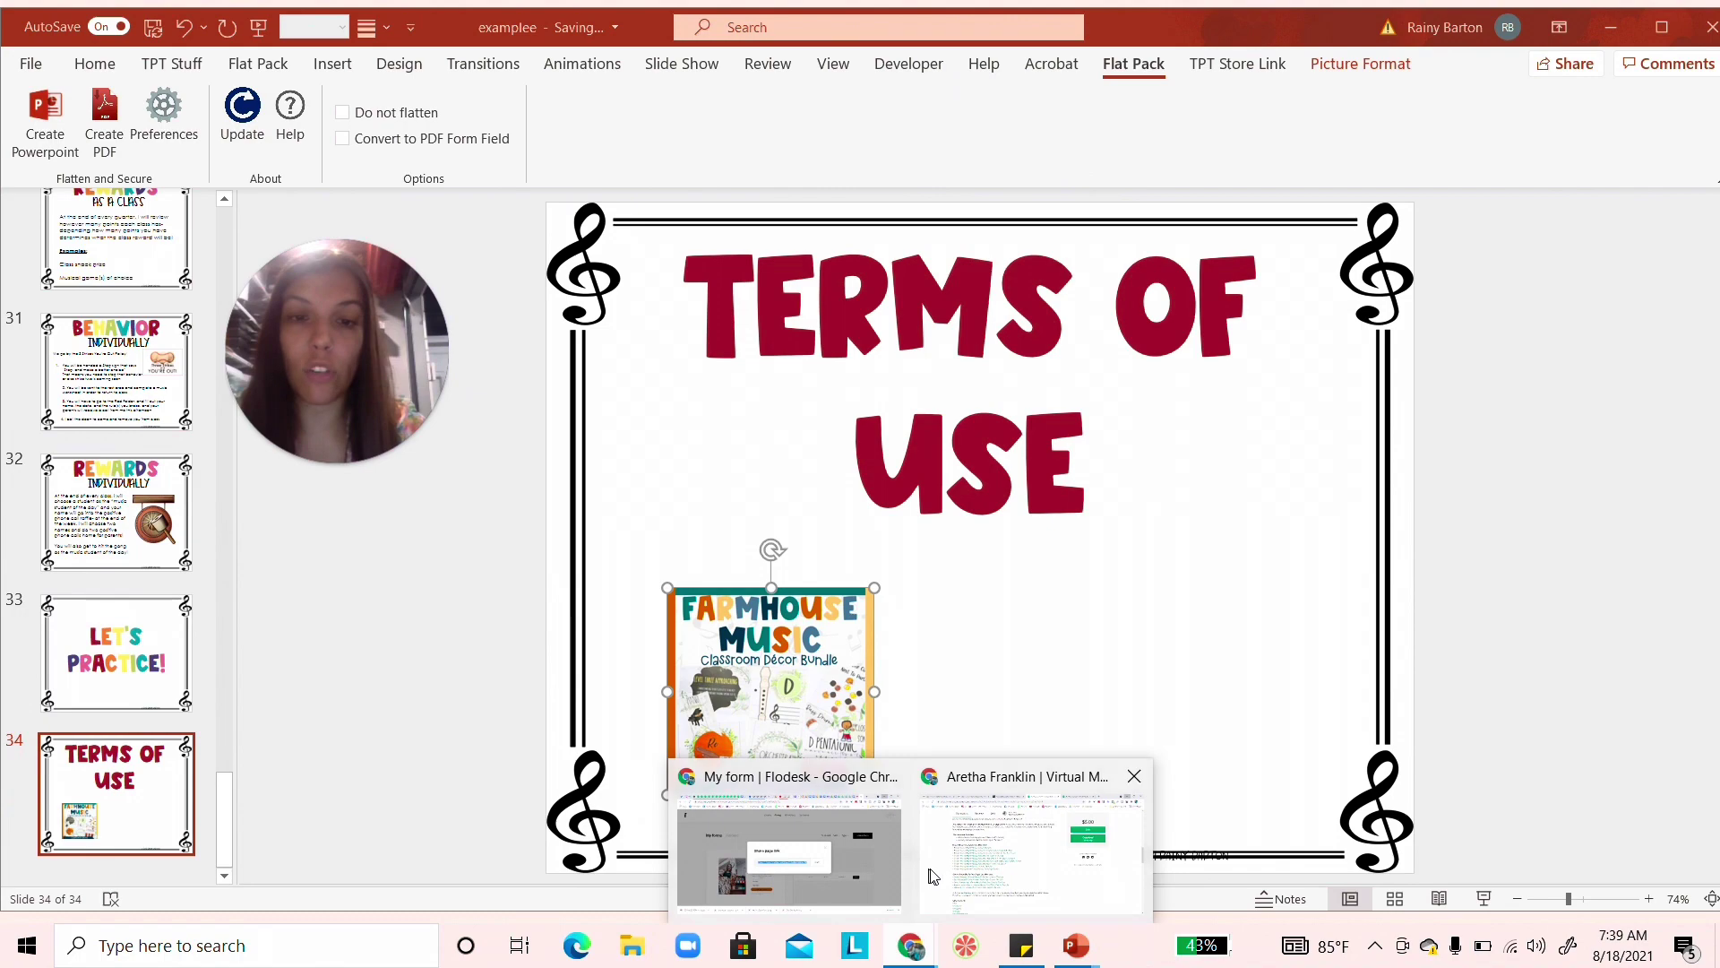
left_click(968, 837)
scroll(735, 188, "up", 10)
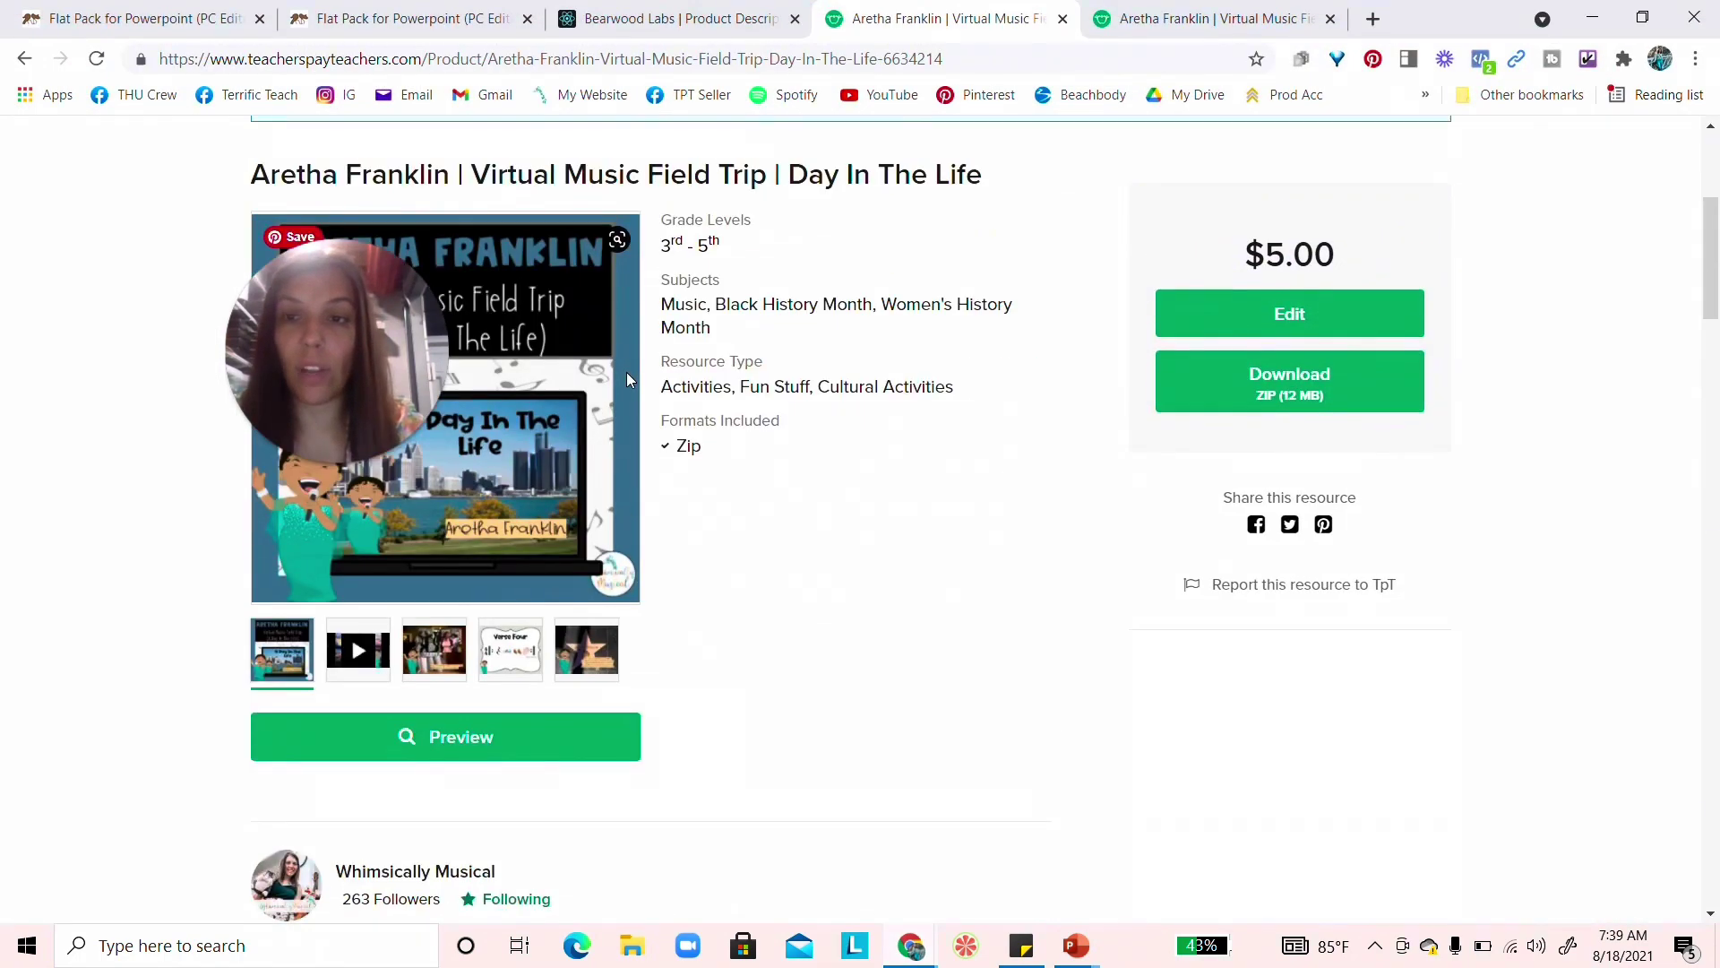
right_click(489, 413)
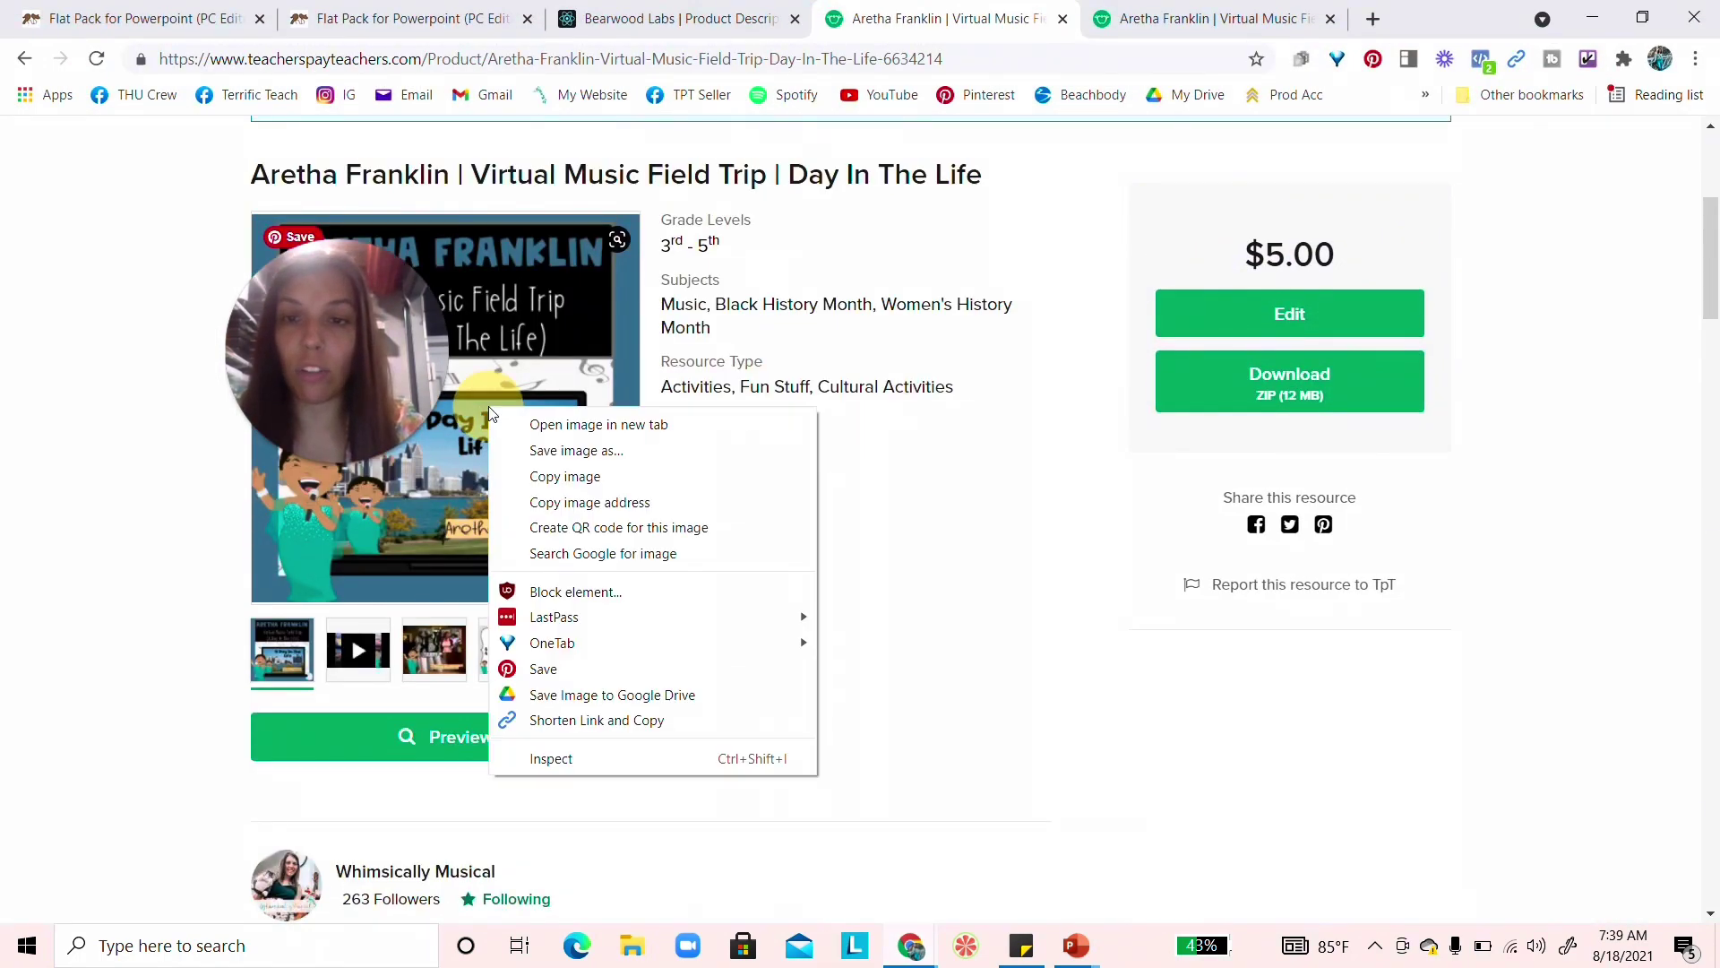
left_click(564, 476)
key("alt+Tab")
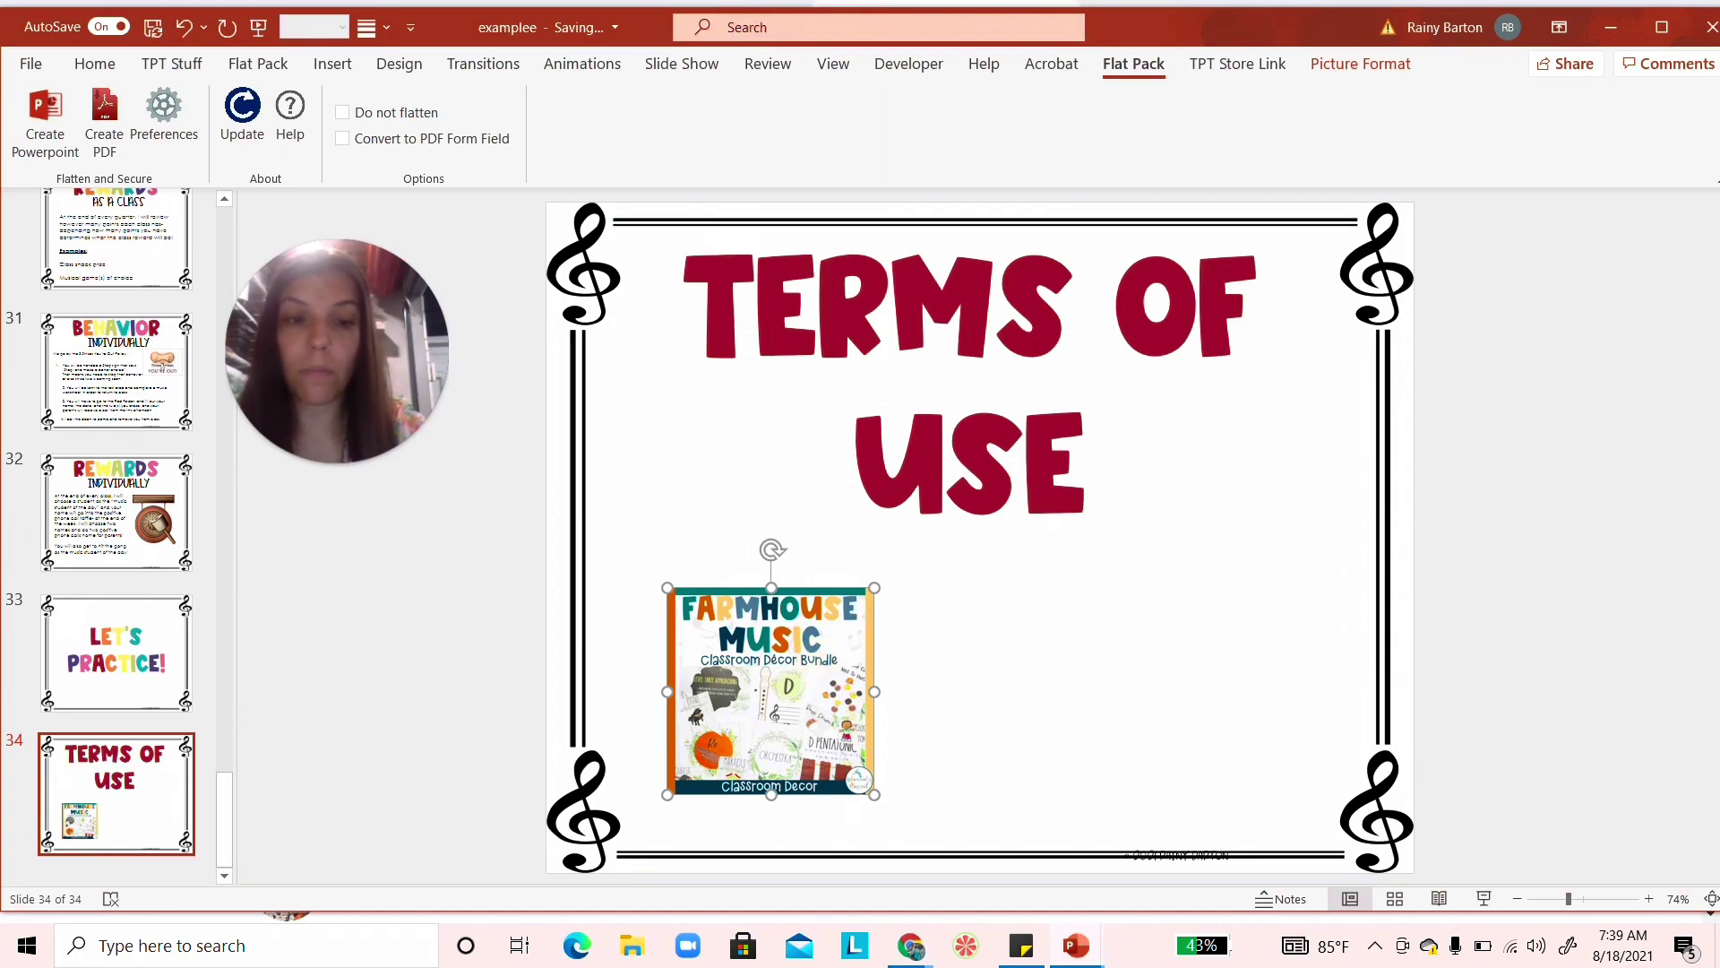
- Replace the Farmhouse Music image with the pasted Aretha Franklin cover, shrunk at the lower left
key("Delete")
key("ctrl+v")
left_click_drag(967, 452, 738, 615)
left_click_drag(896, 556, 848, 614)
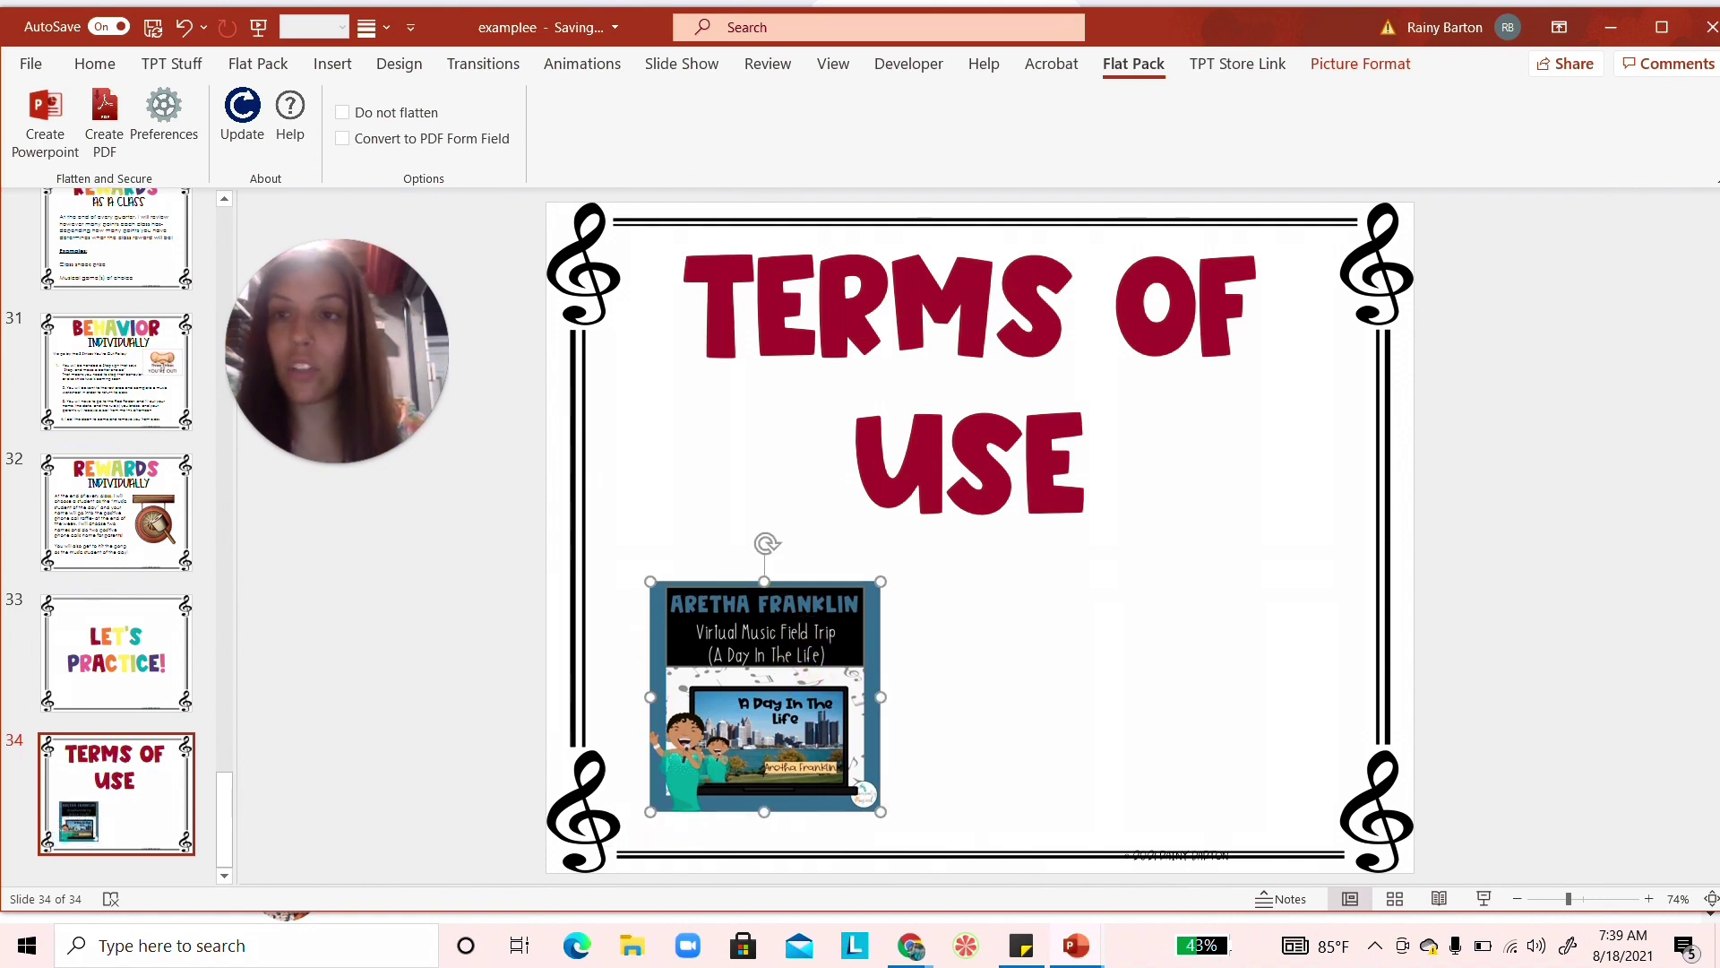
- Draw a rectangle over the Aretha Franklin cover picture
left_click(332, 64)
left_click(354, 121)
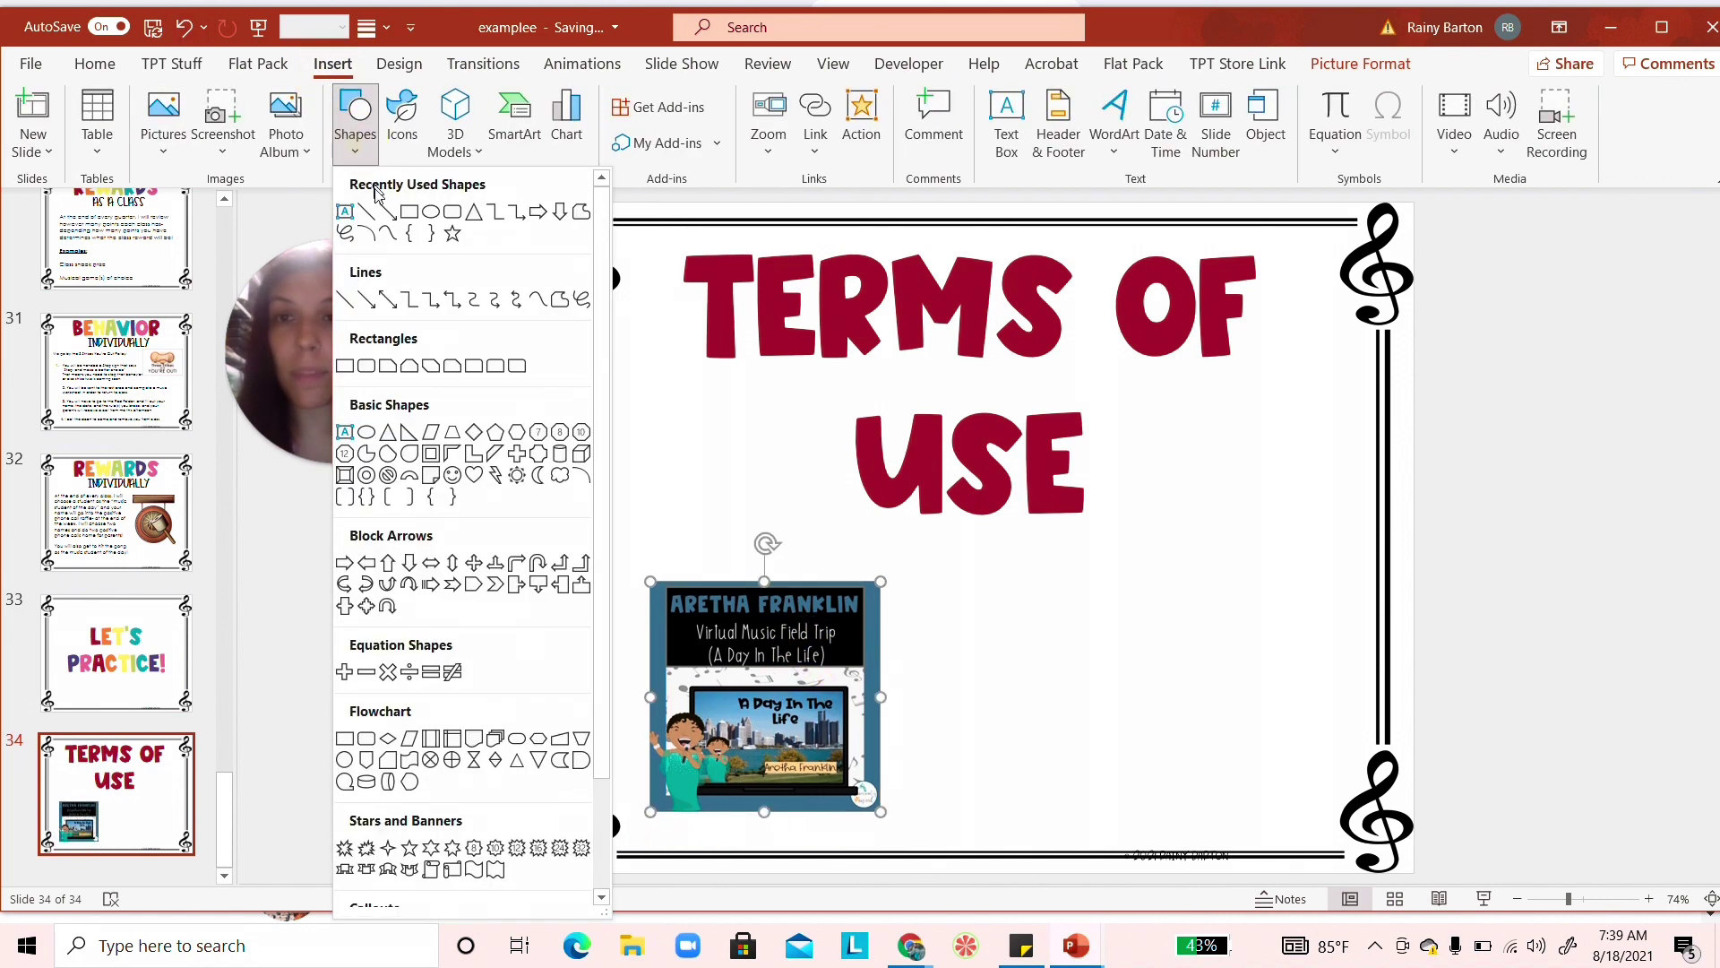
left_click(405, 213)
left_click_drag(643, 568, 899, 800)
- Link the rectangle to the Aretha Franklin product page URL and enable Do not flatten
key("alt+Tab")
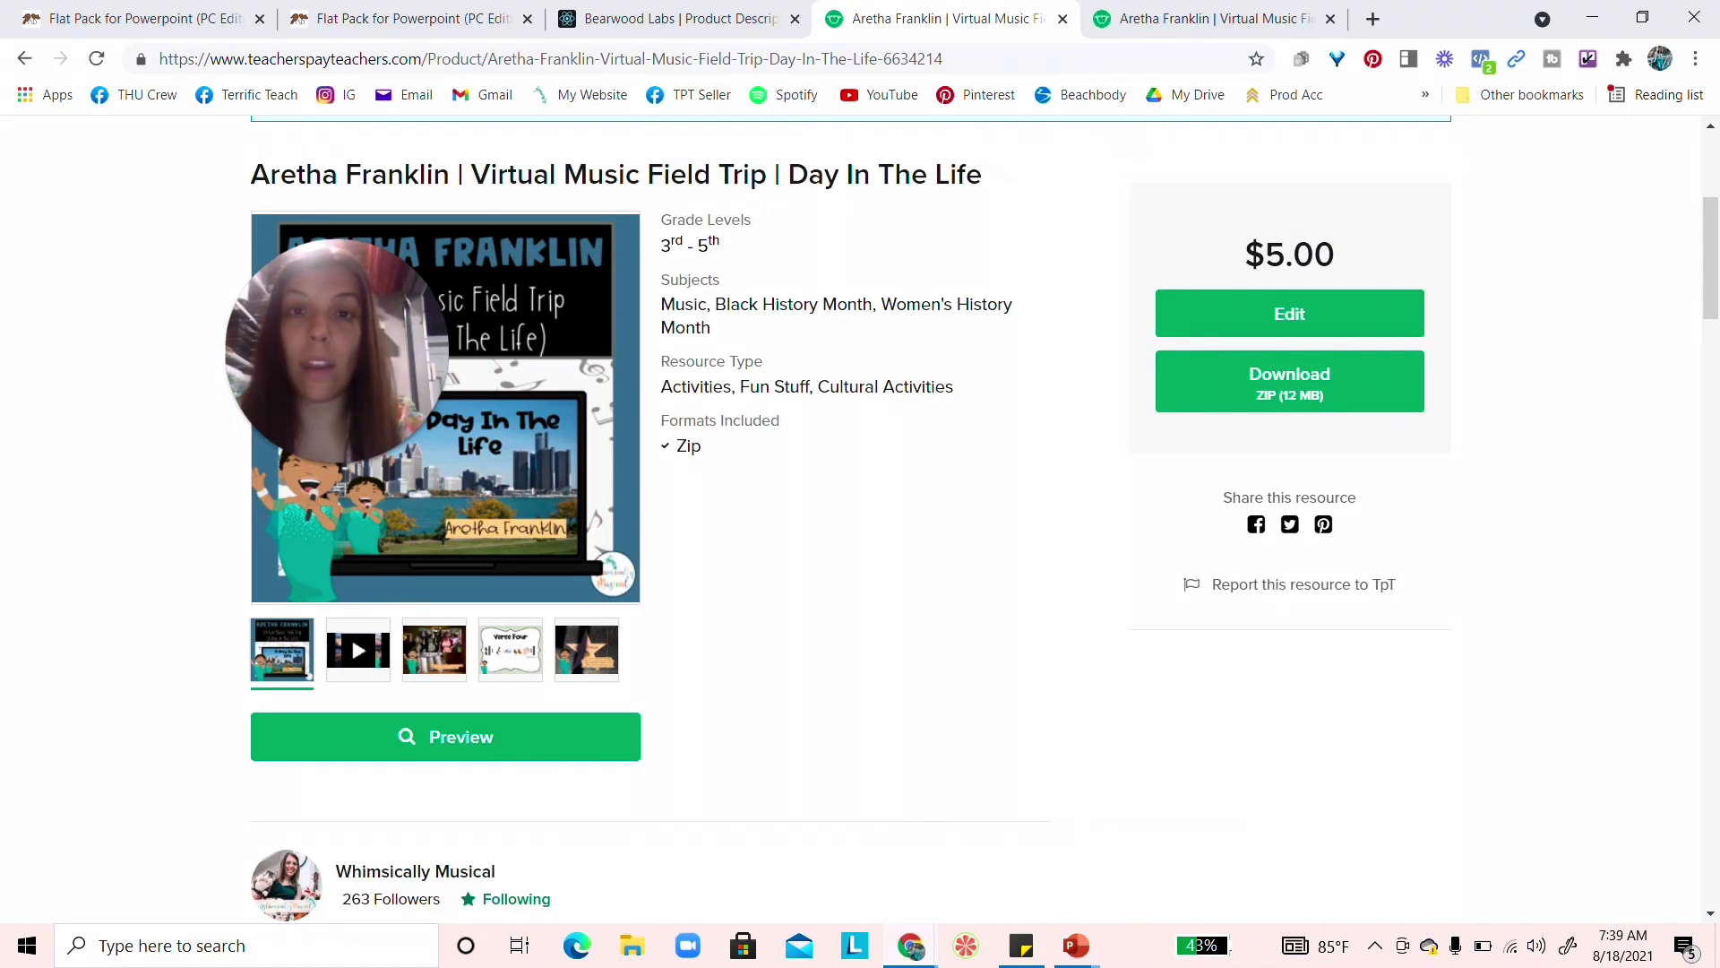
left_click(966, 58)
key("alt+Tab")
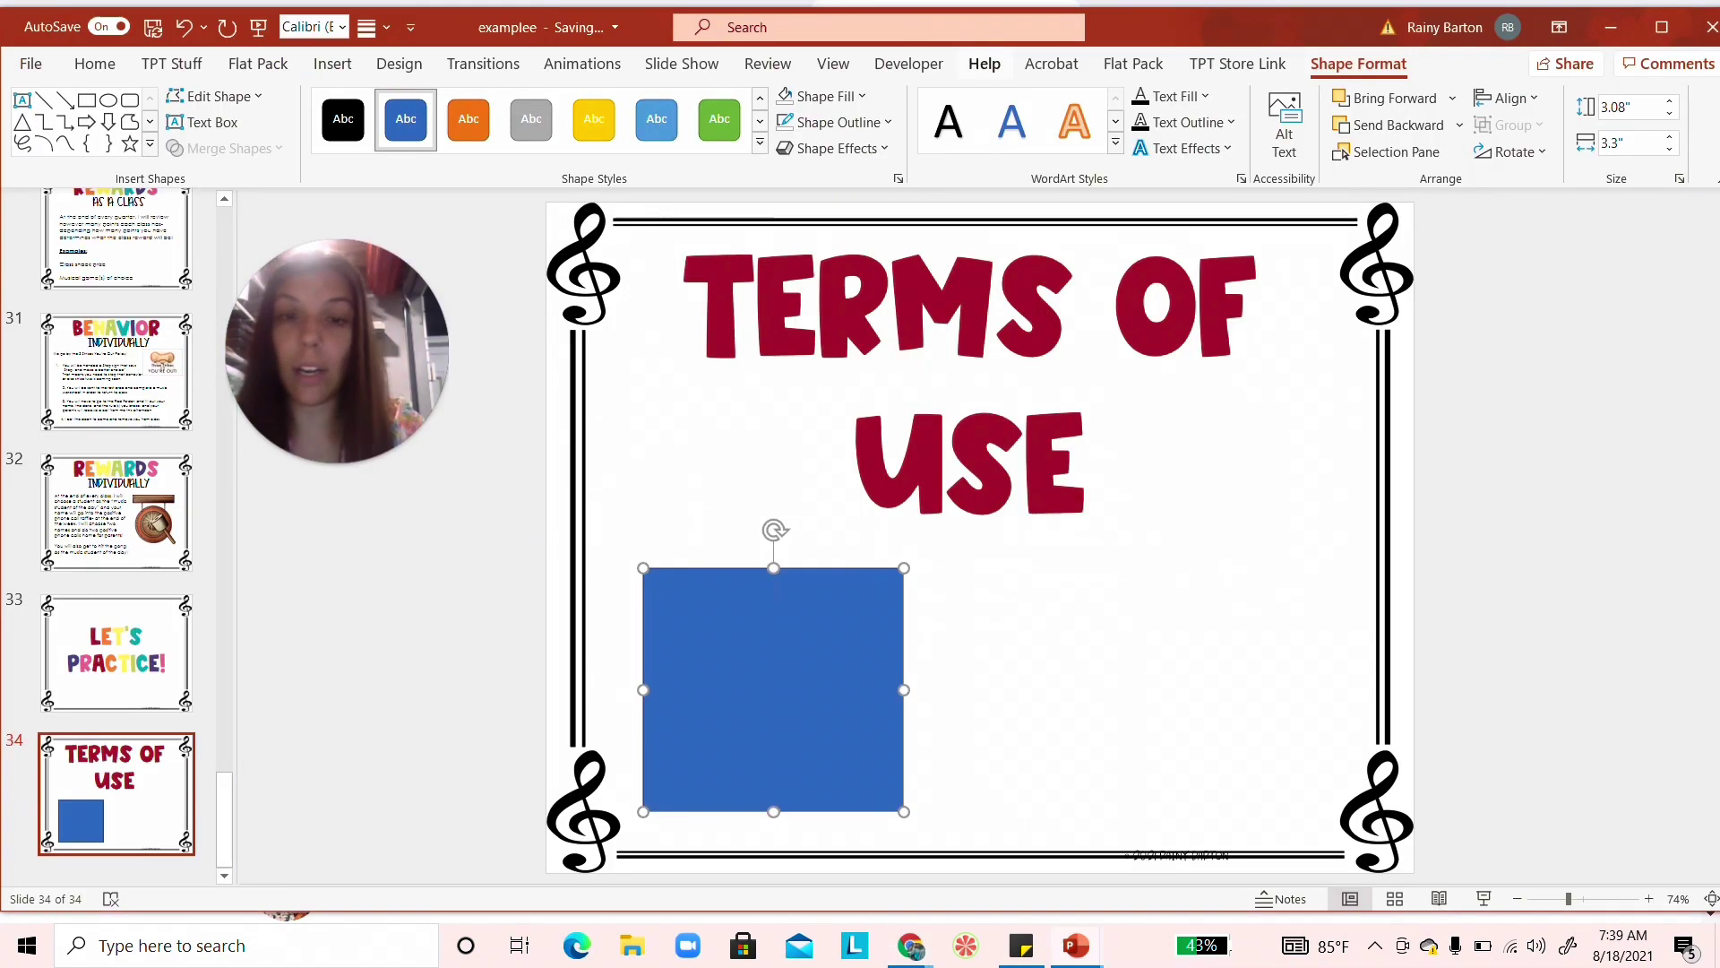
right_click(782, 639)
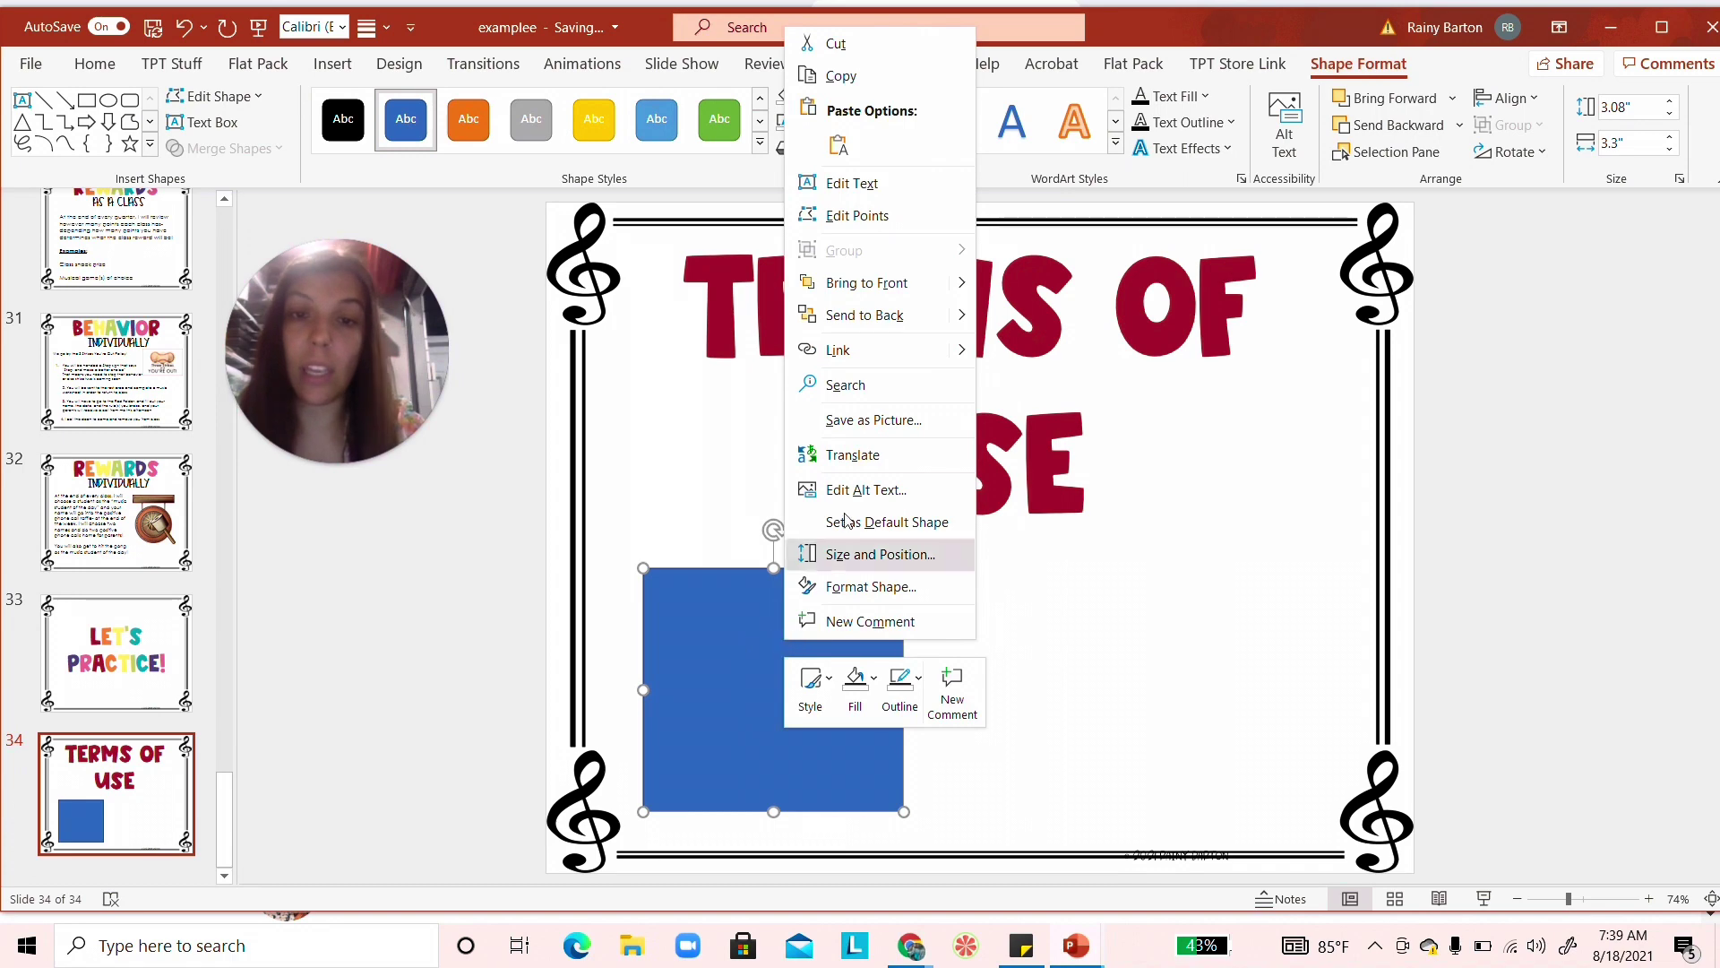
left_click(815, 350)
key("ctrl+v")
key("Return")
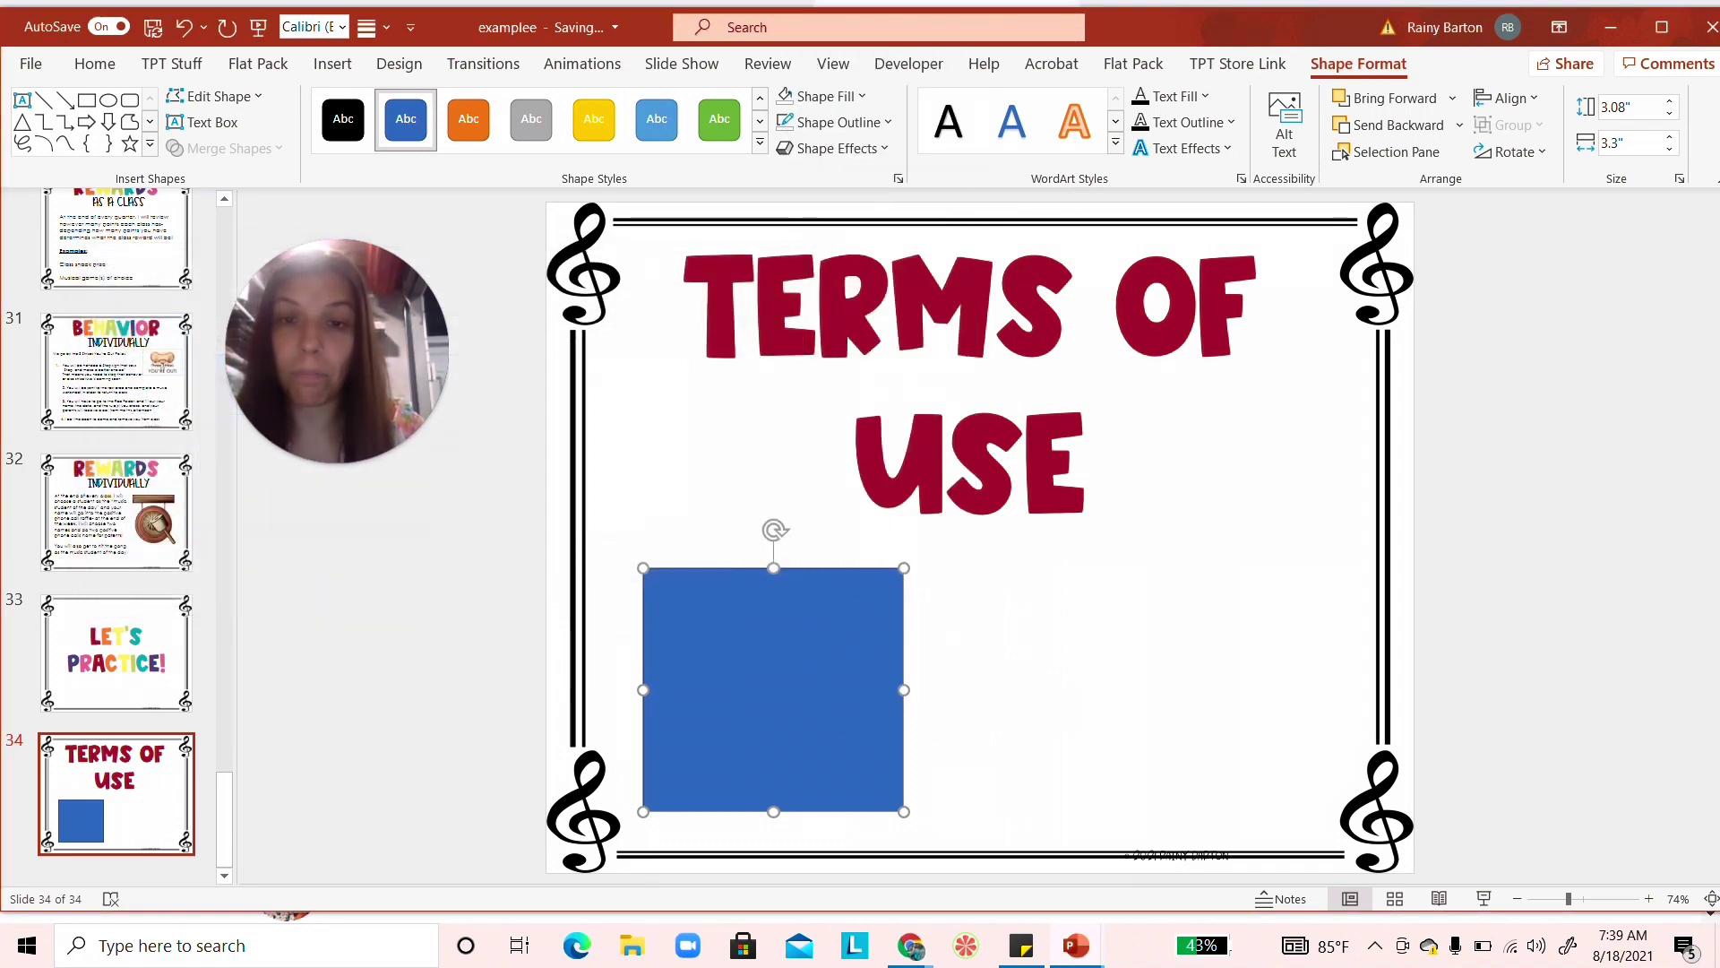
right_click(739, 670)
left_click(721, 667)
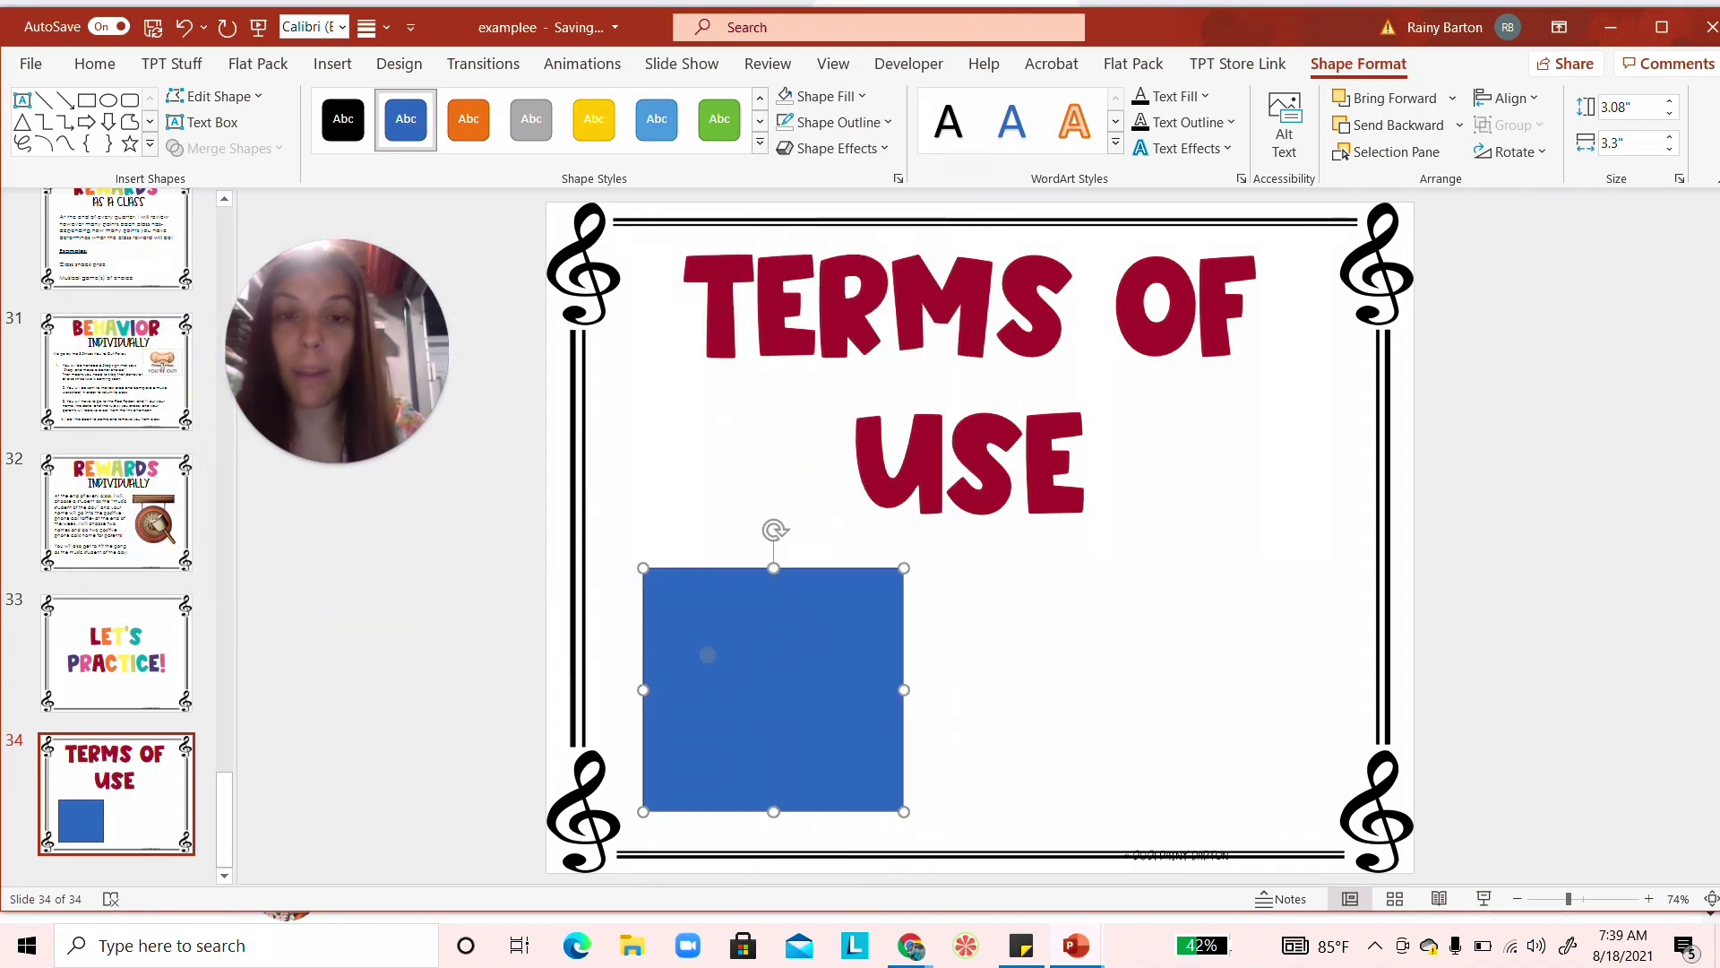
left_click(1134, 64)
left_click(341, 112)
- Set the square's fill and outline to none so the cover shows through
left_click(745, 684)
right_click(745, 684)
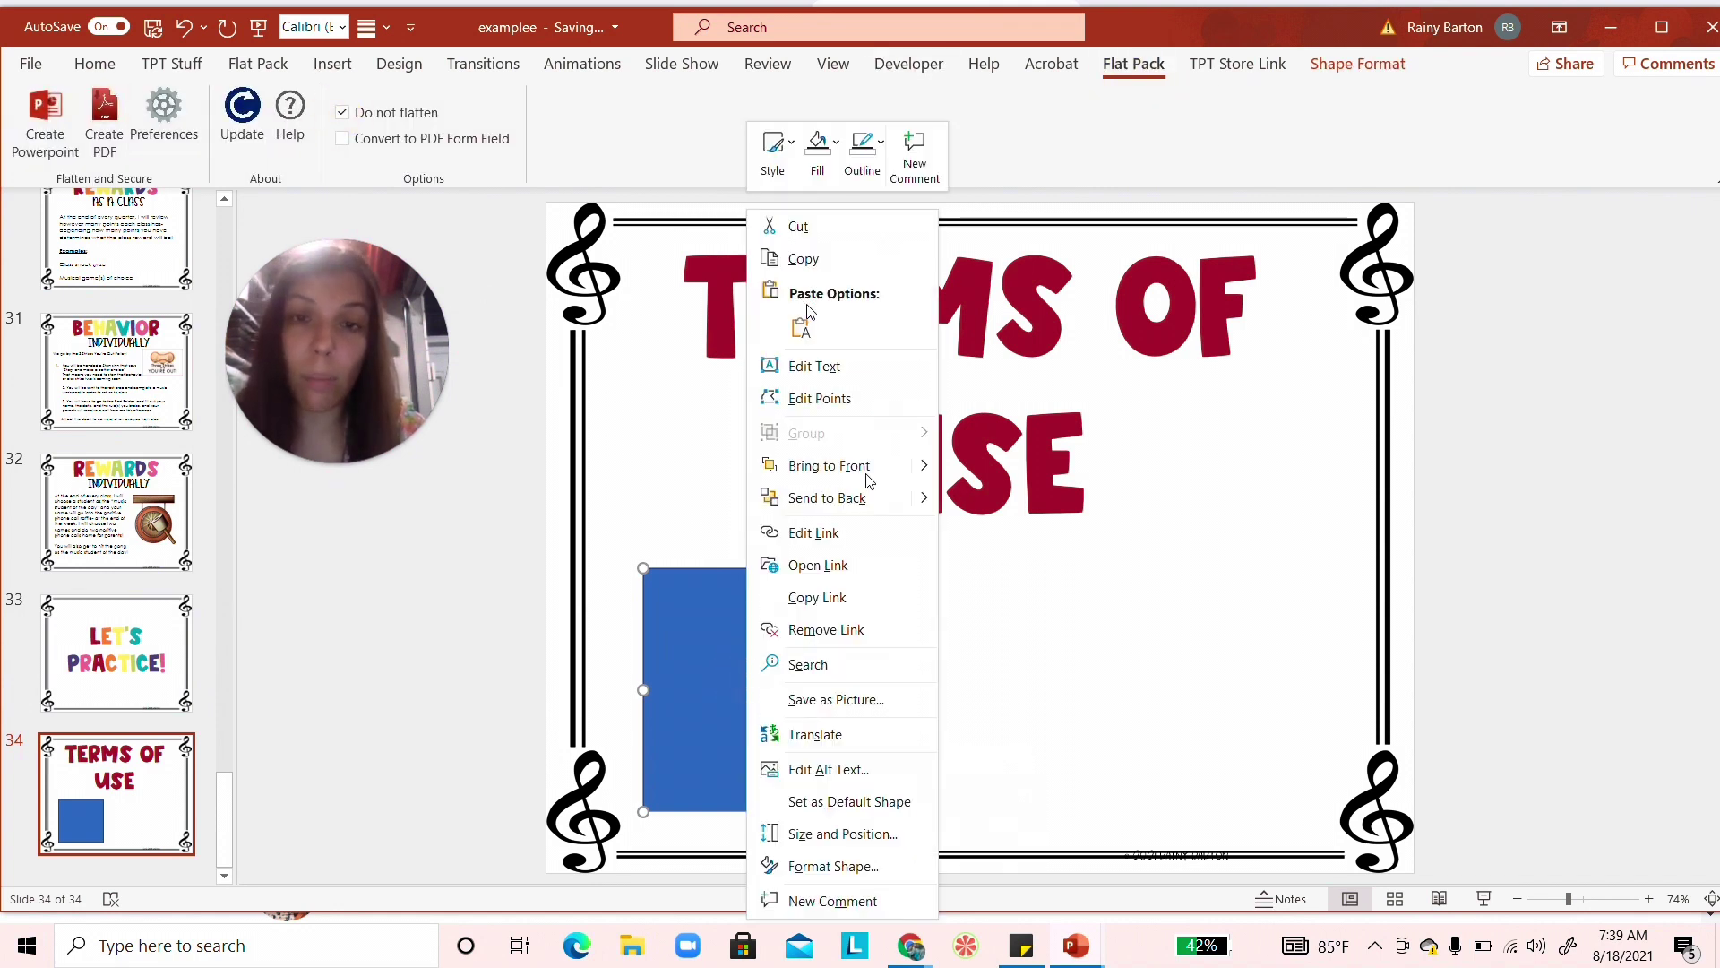
left_click(817, 152)
left_click(864, 494)
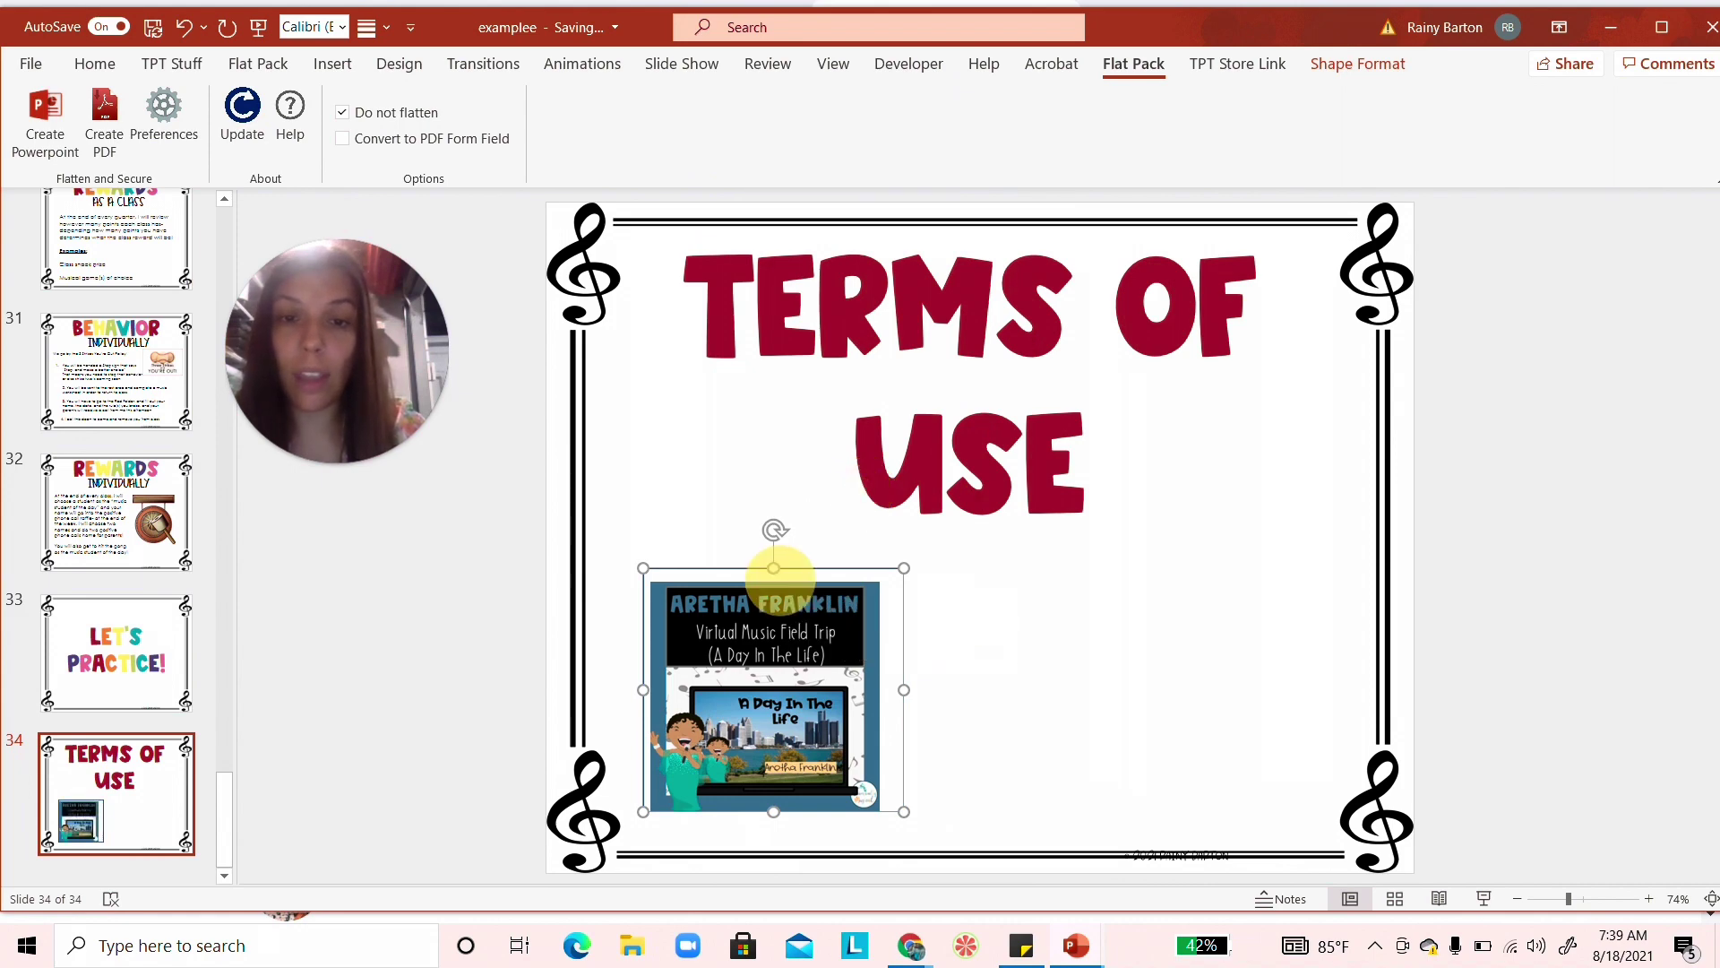
right_click(781, 584)
left_click(898, 147)
left_click(959, 477)
left_click(977, 716)
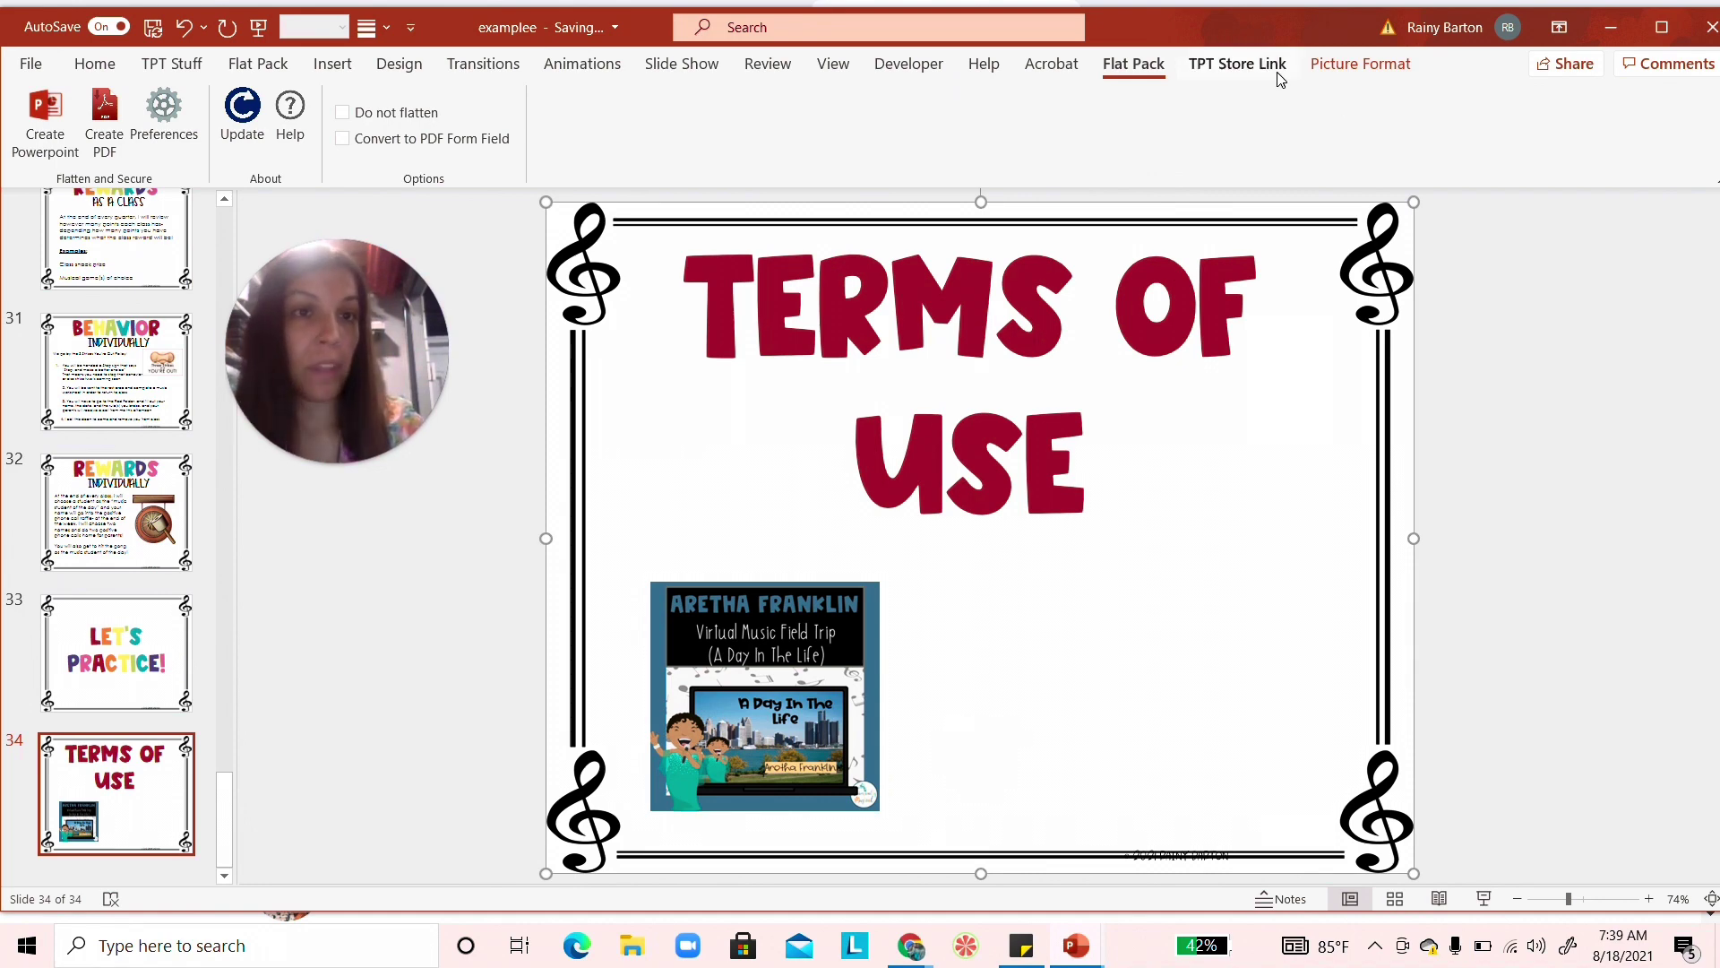
- Start TPT Store Link's Insert Product(s) and filter it to Virtual Music Field Trips
left_click(1236, 64)
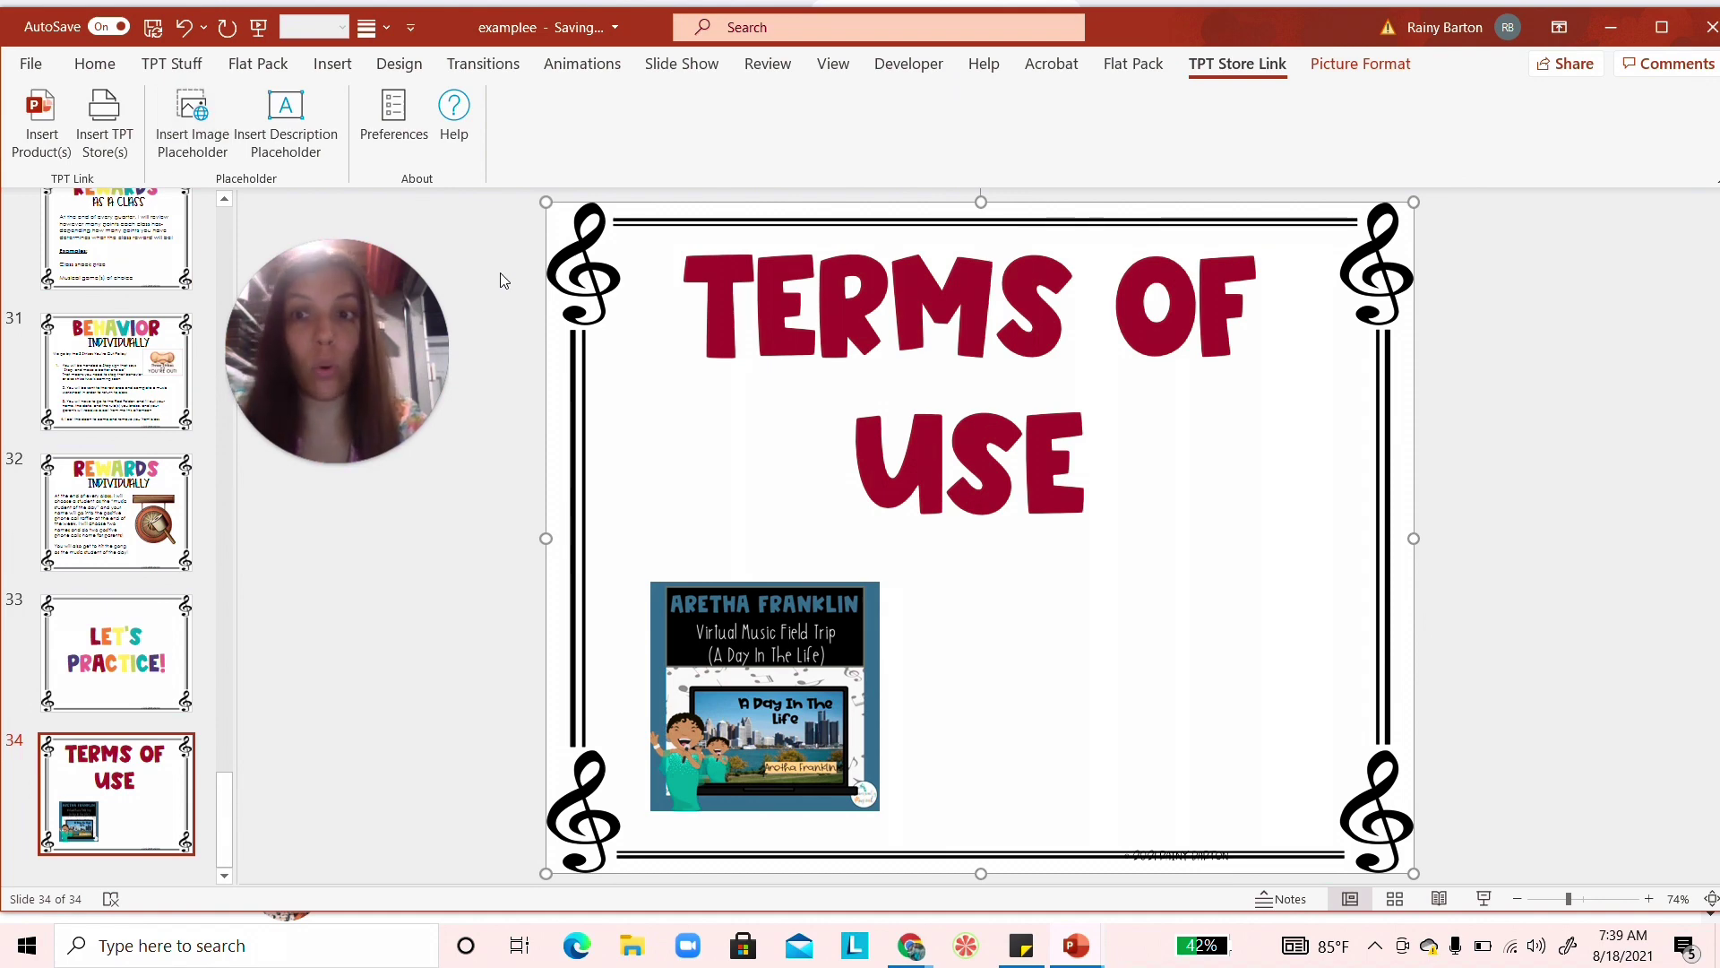
left_click(40, 116)
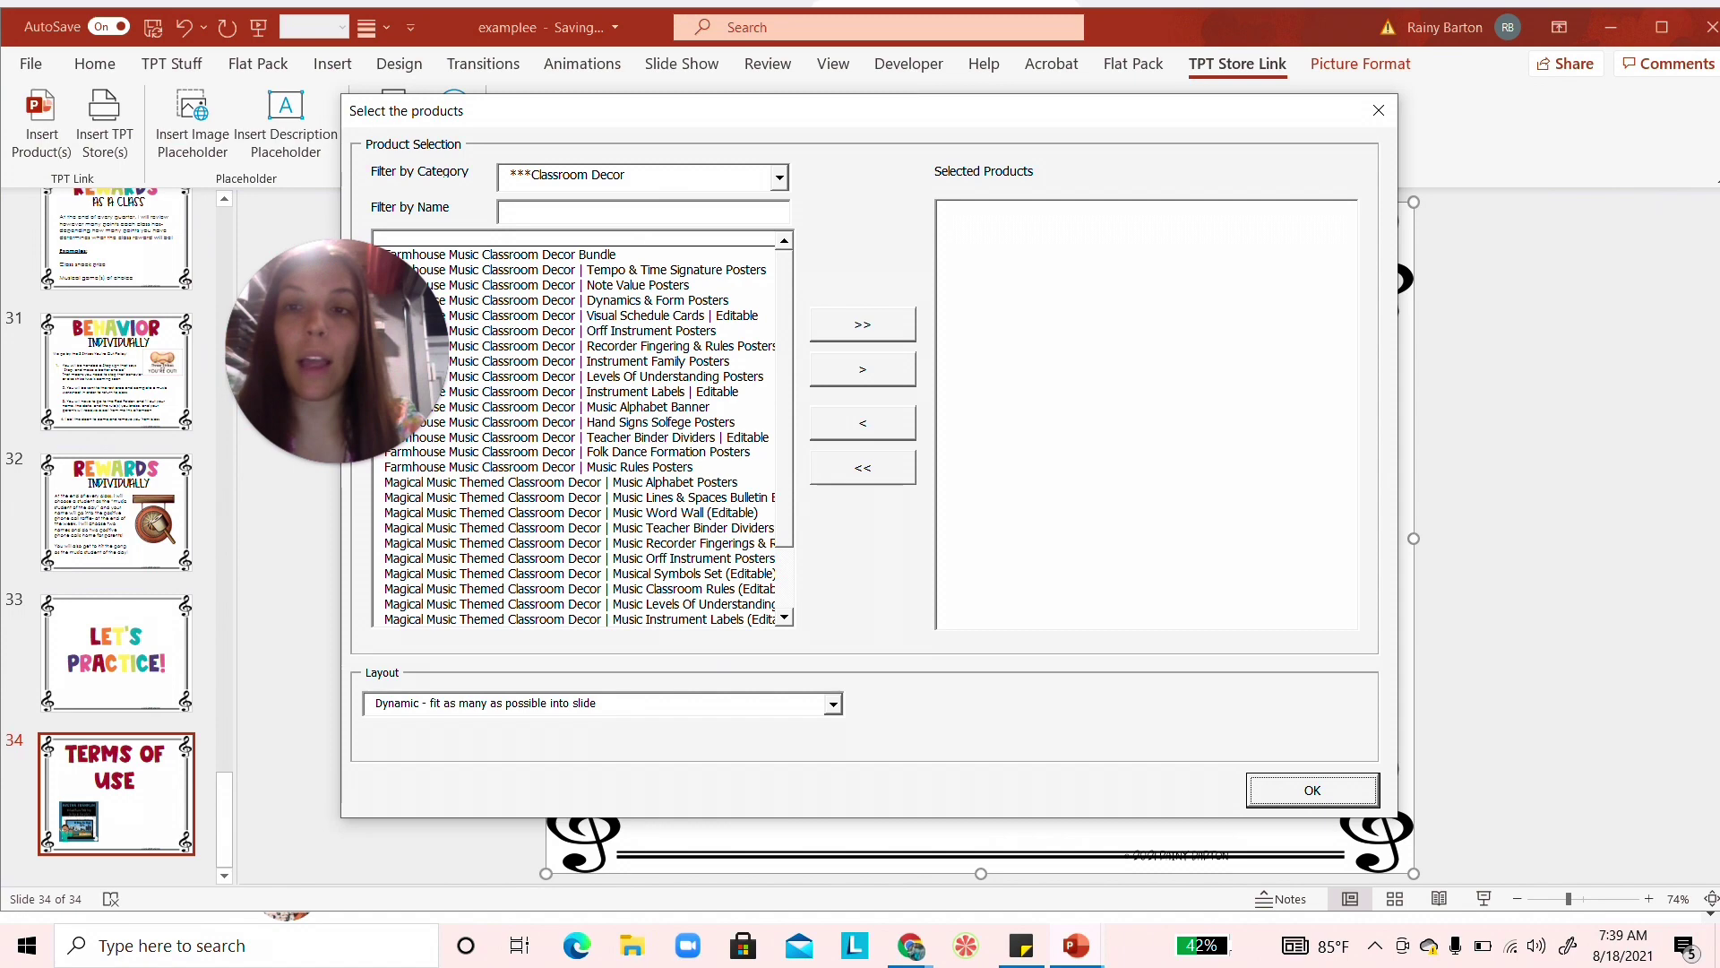
left_click(606, 175)
left_click(779, 179)
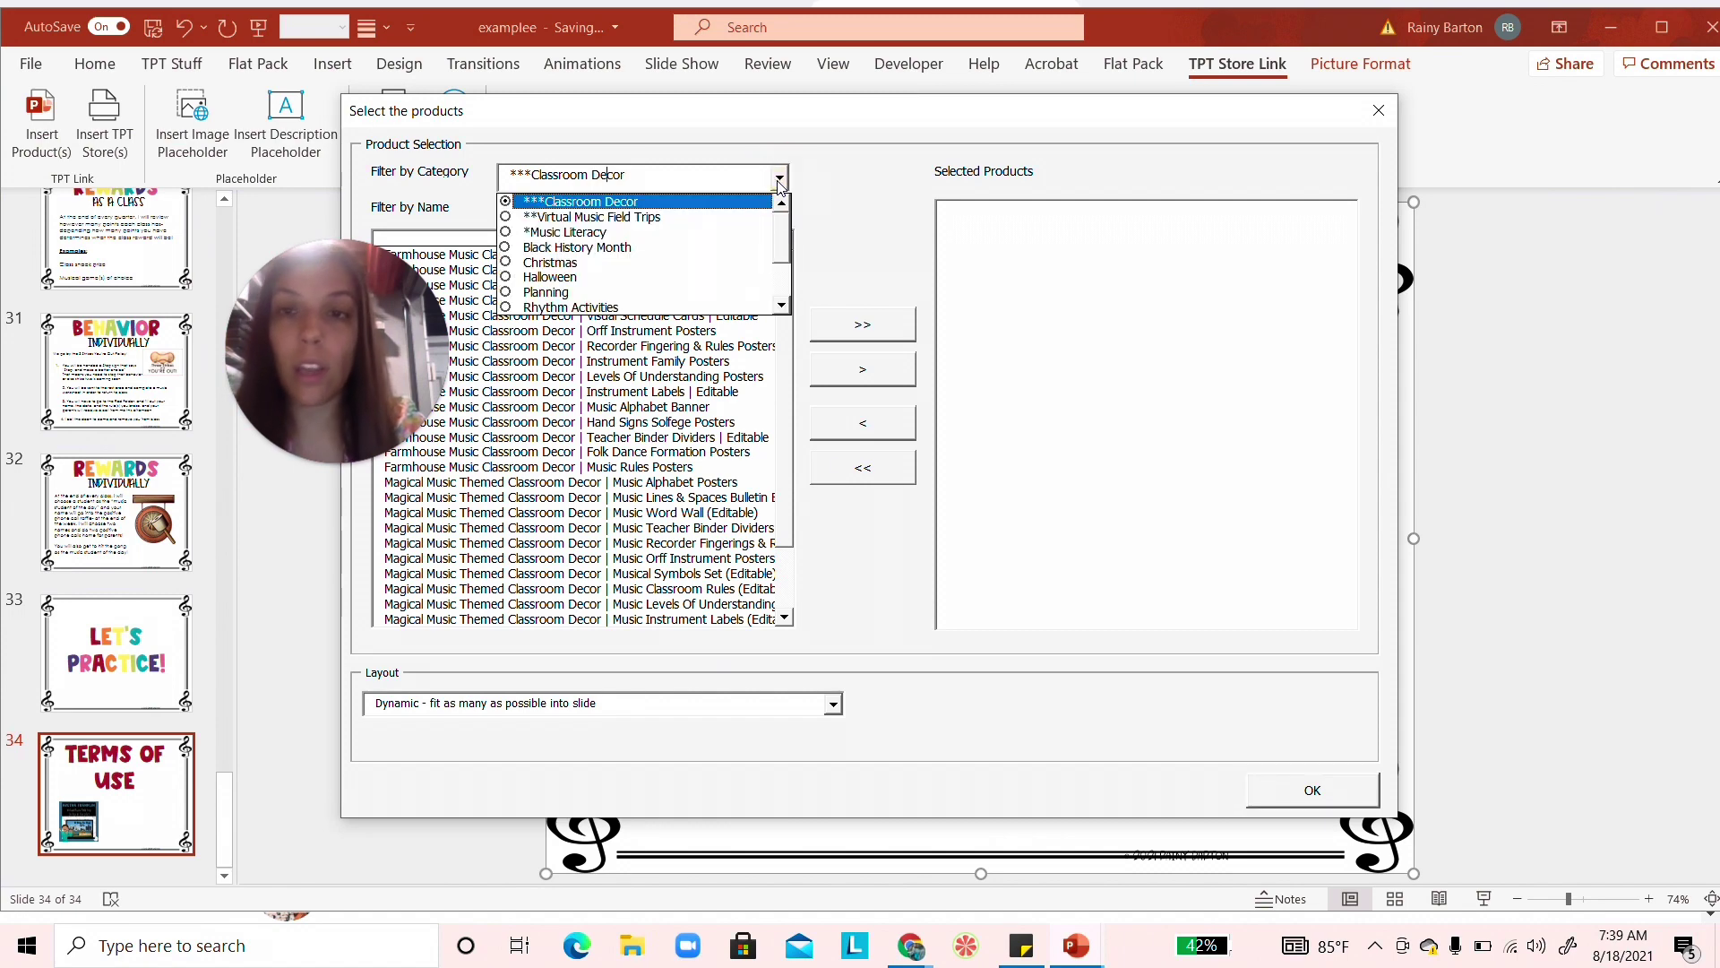
left_click(591, 217)
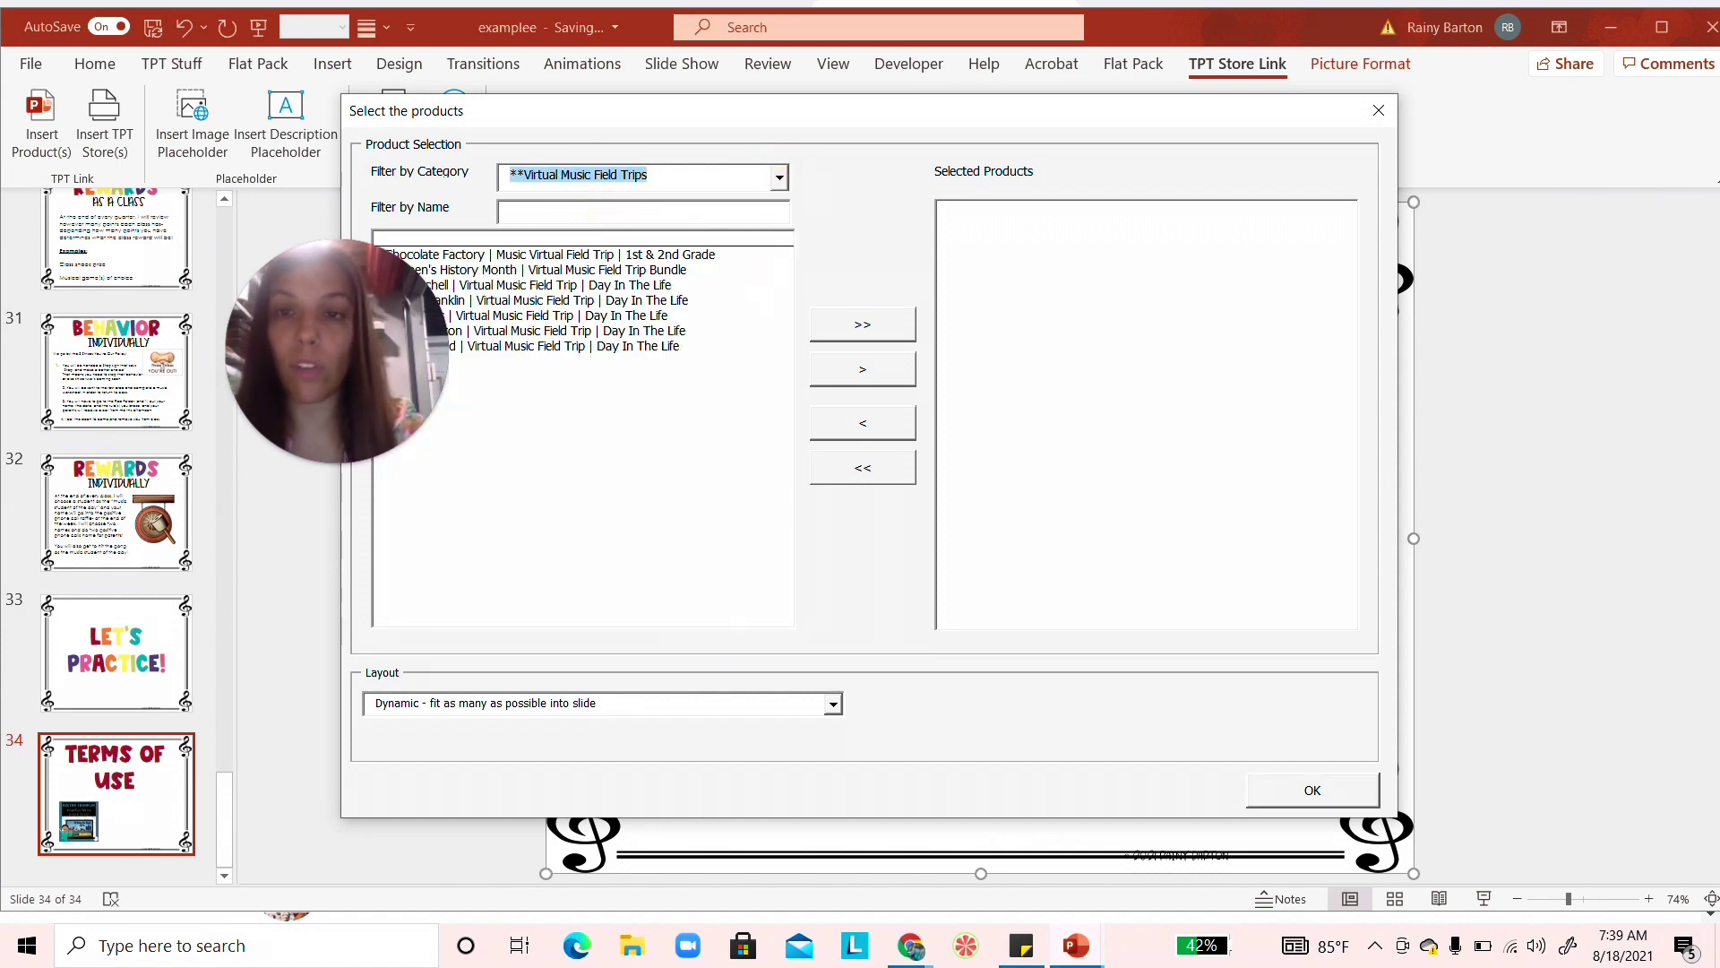
- Add Chocolate Factory, Women's History Month and Duke Ellington, keep Dynamic layout, and insert them
left_click(544, 256)
left_click(840, 372)
left_click(555, 257)
left_click(850, 367)
left_click(559, 301)
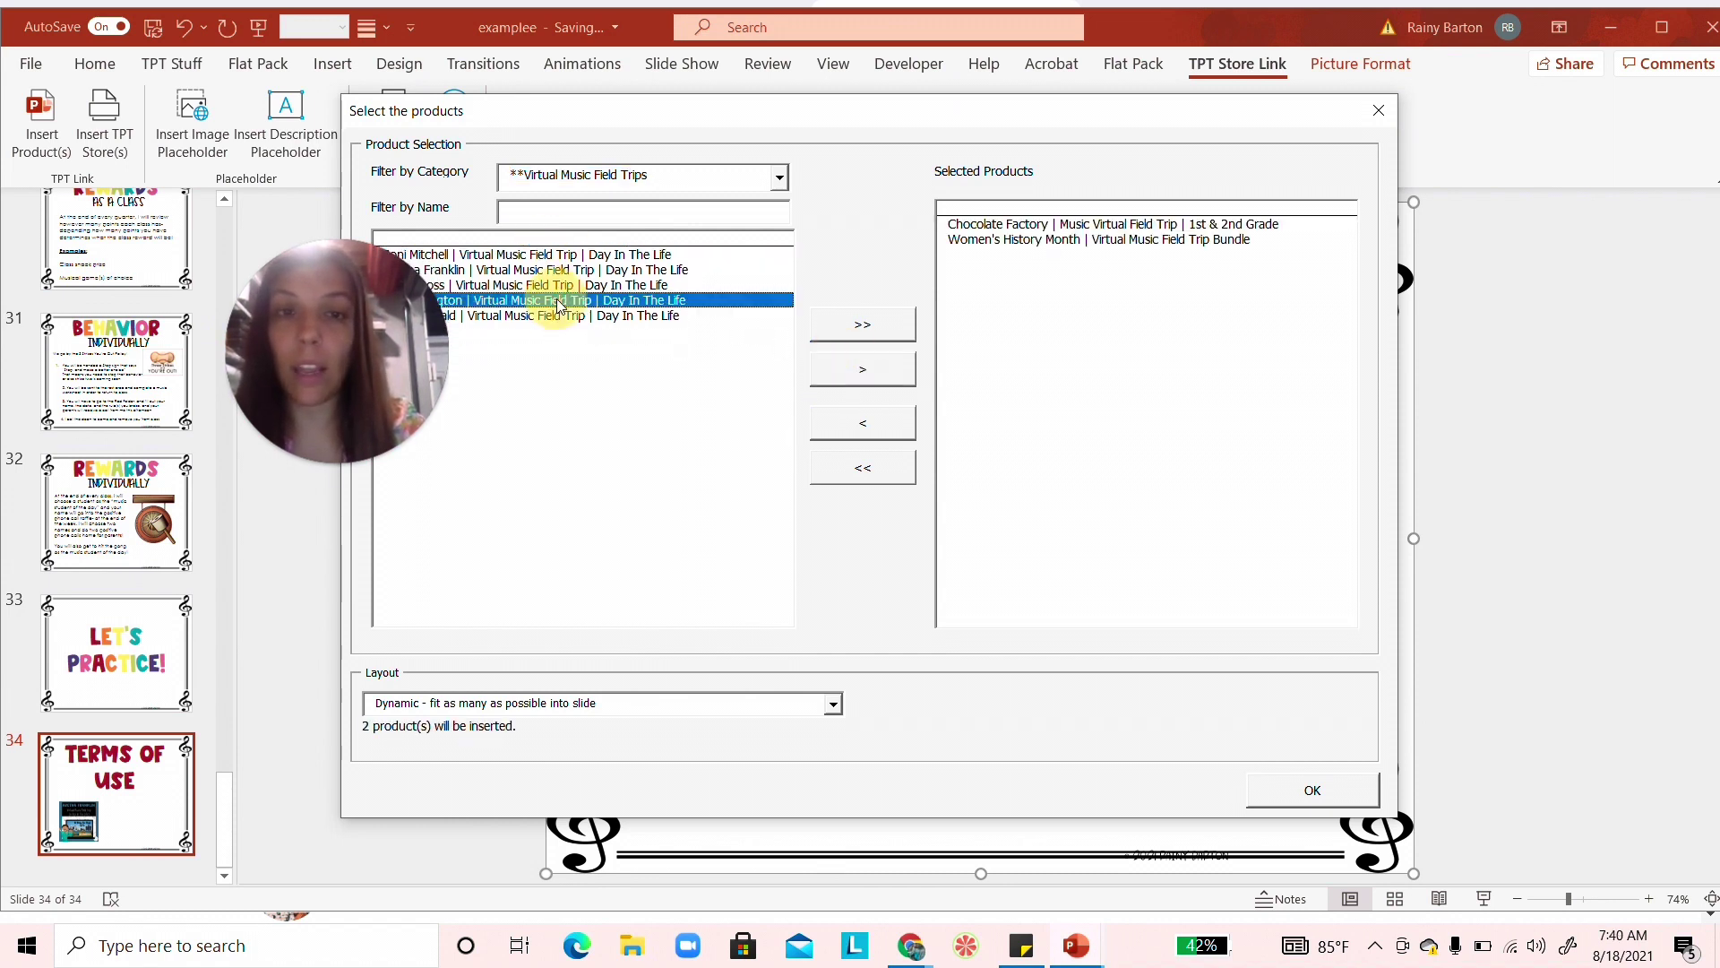
left_click(882, 381)
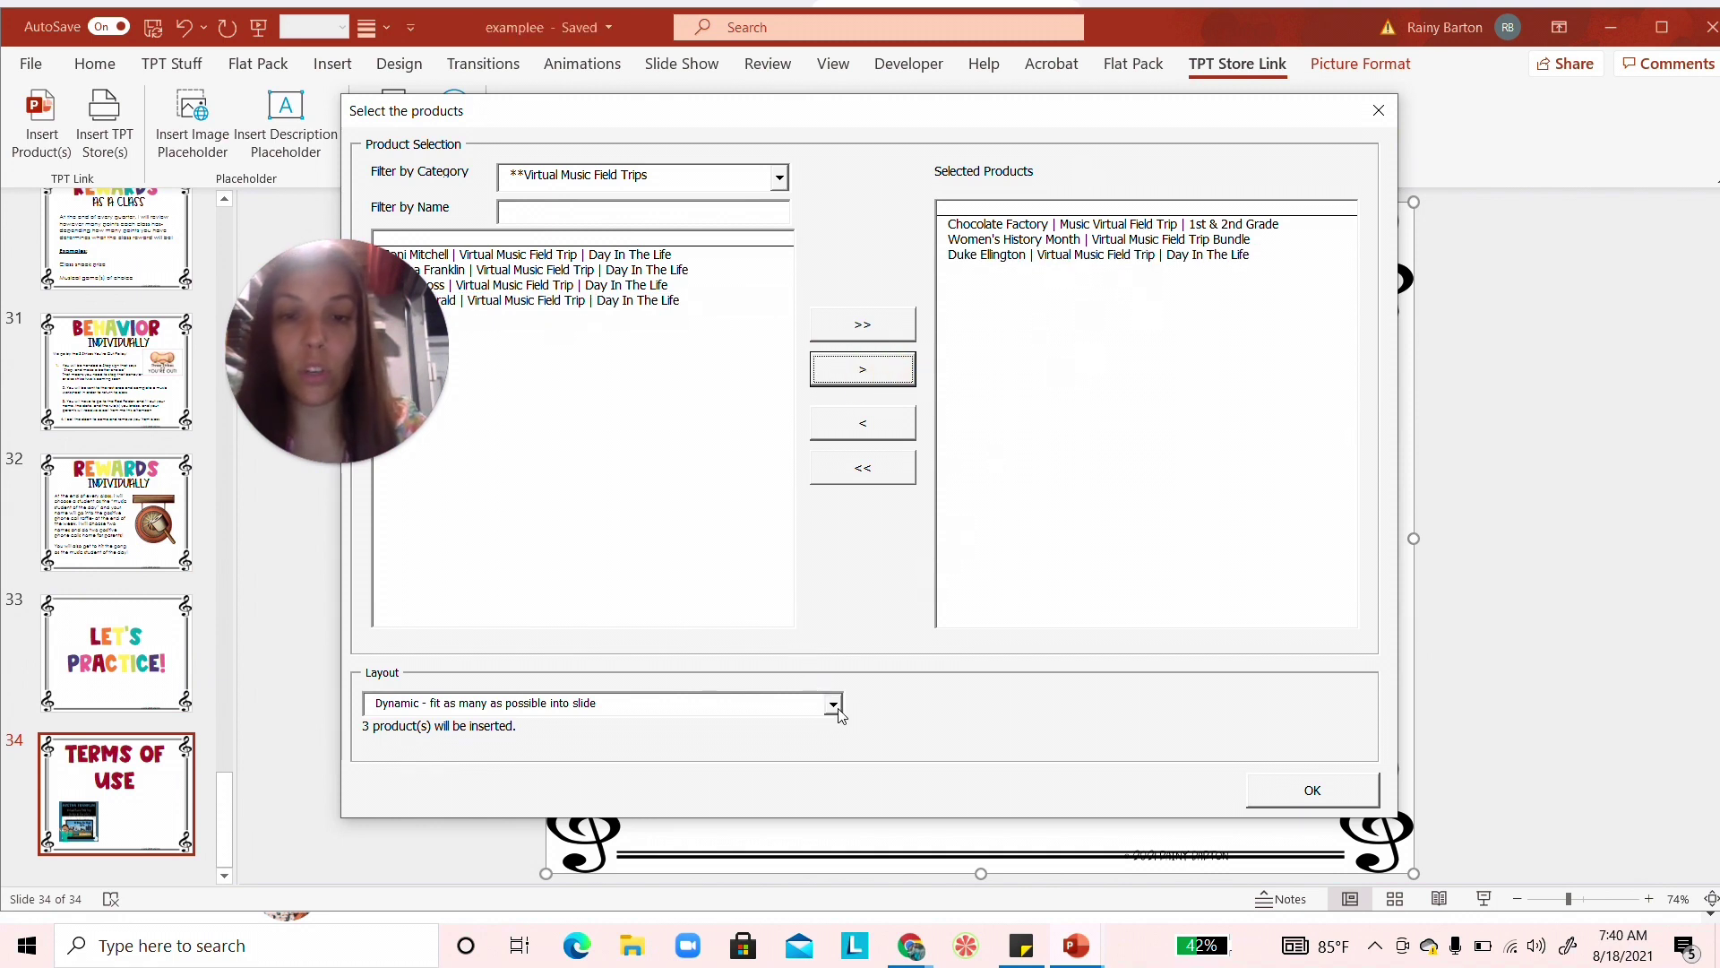
left_click(836, 708)
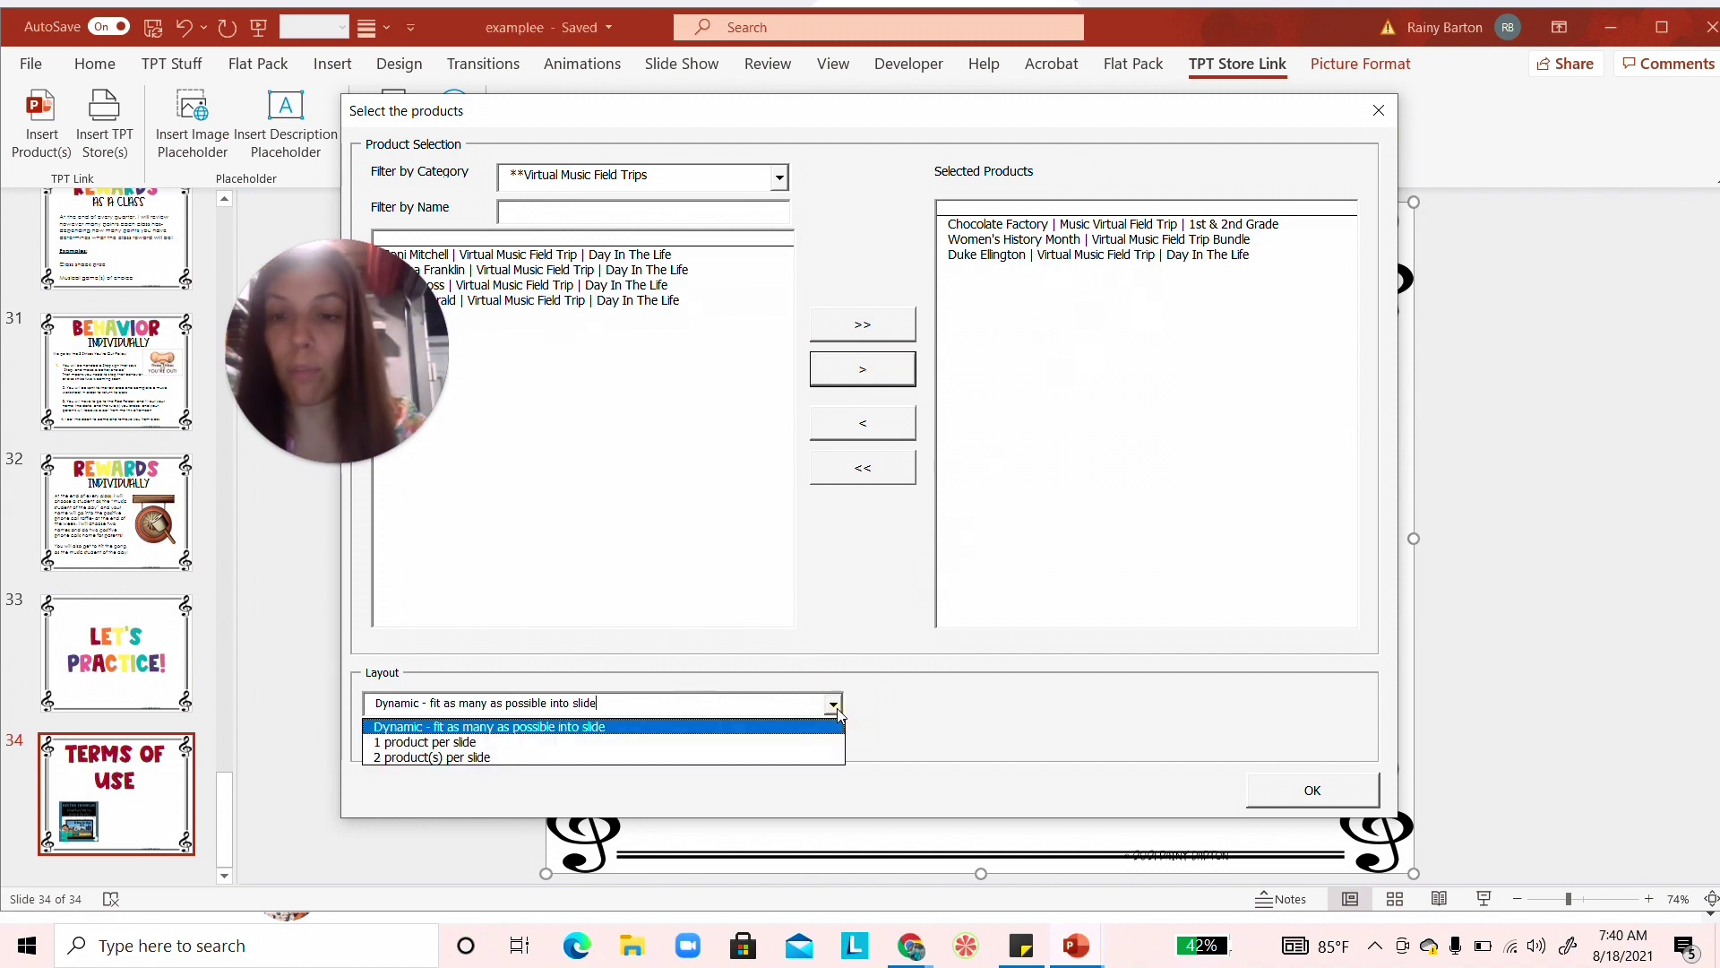
left_click(611, 727)
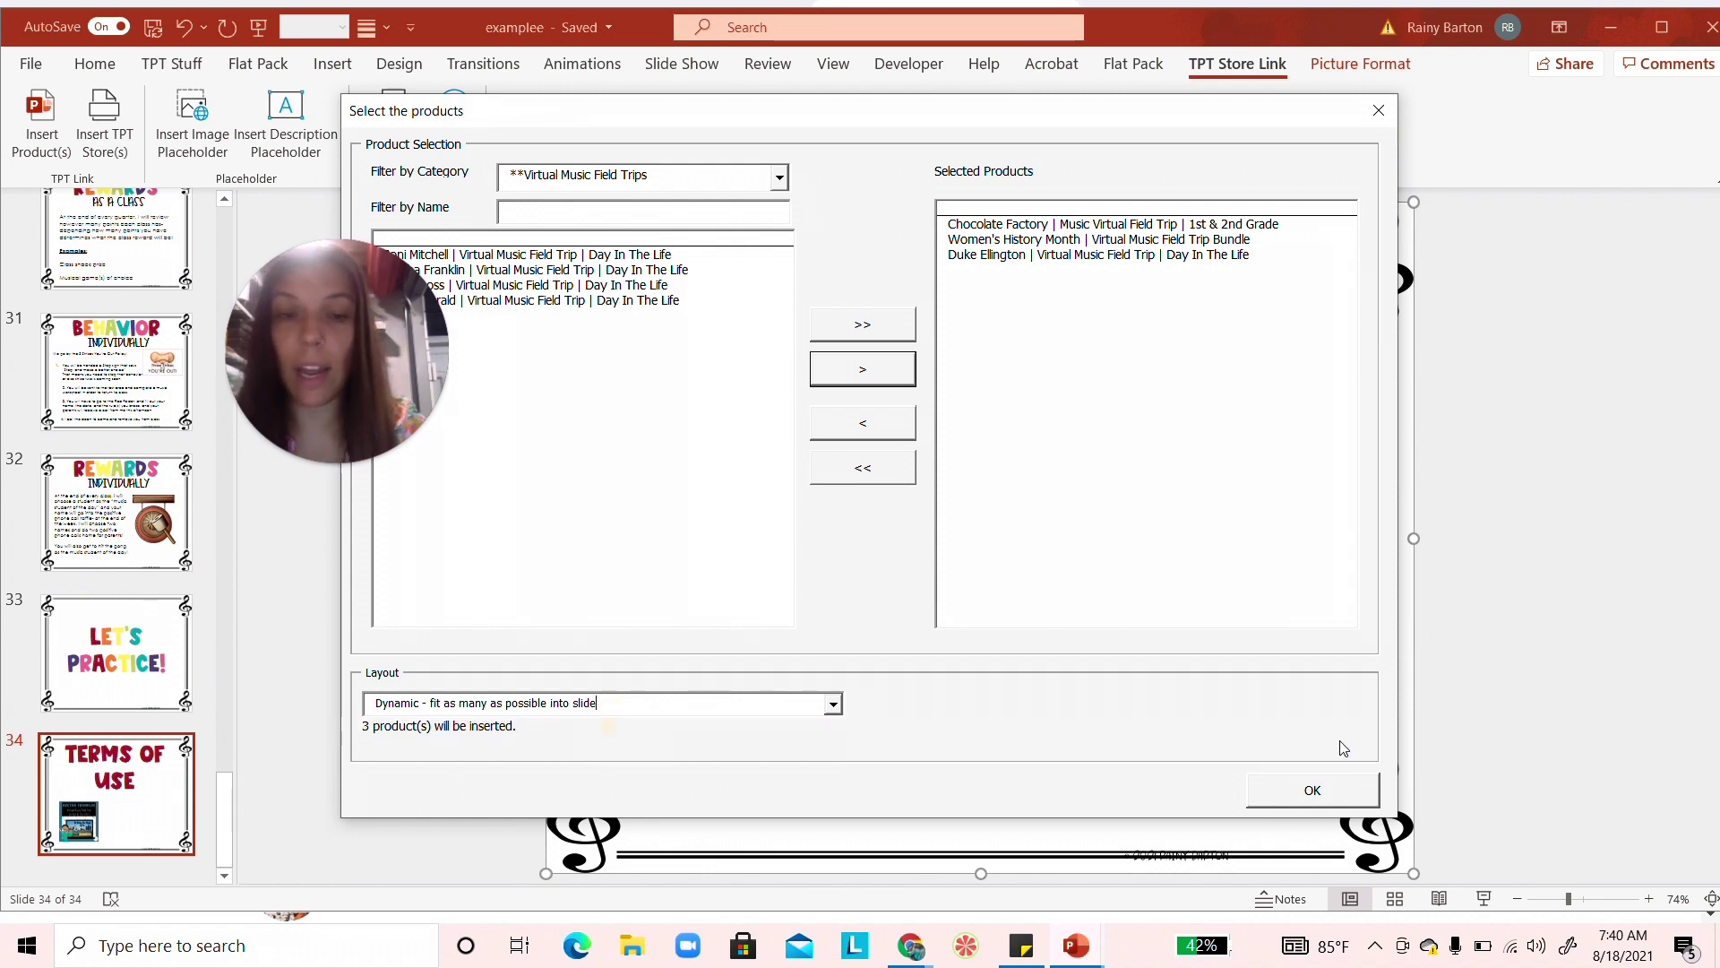
left_click(1268, 789)
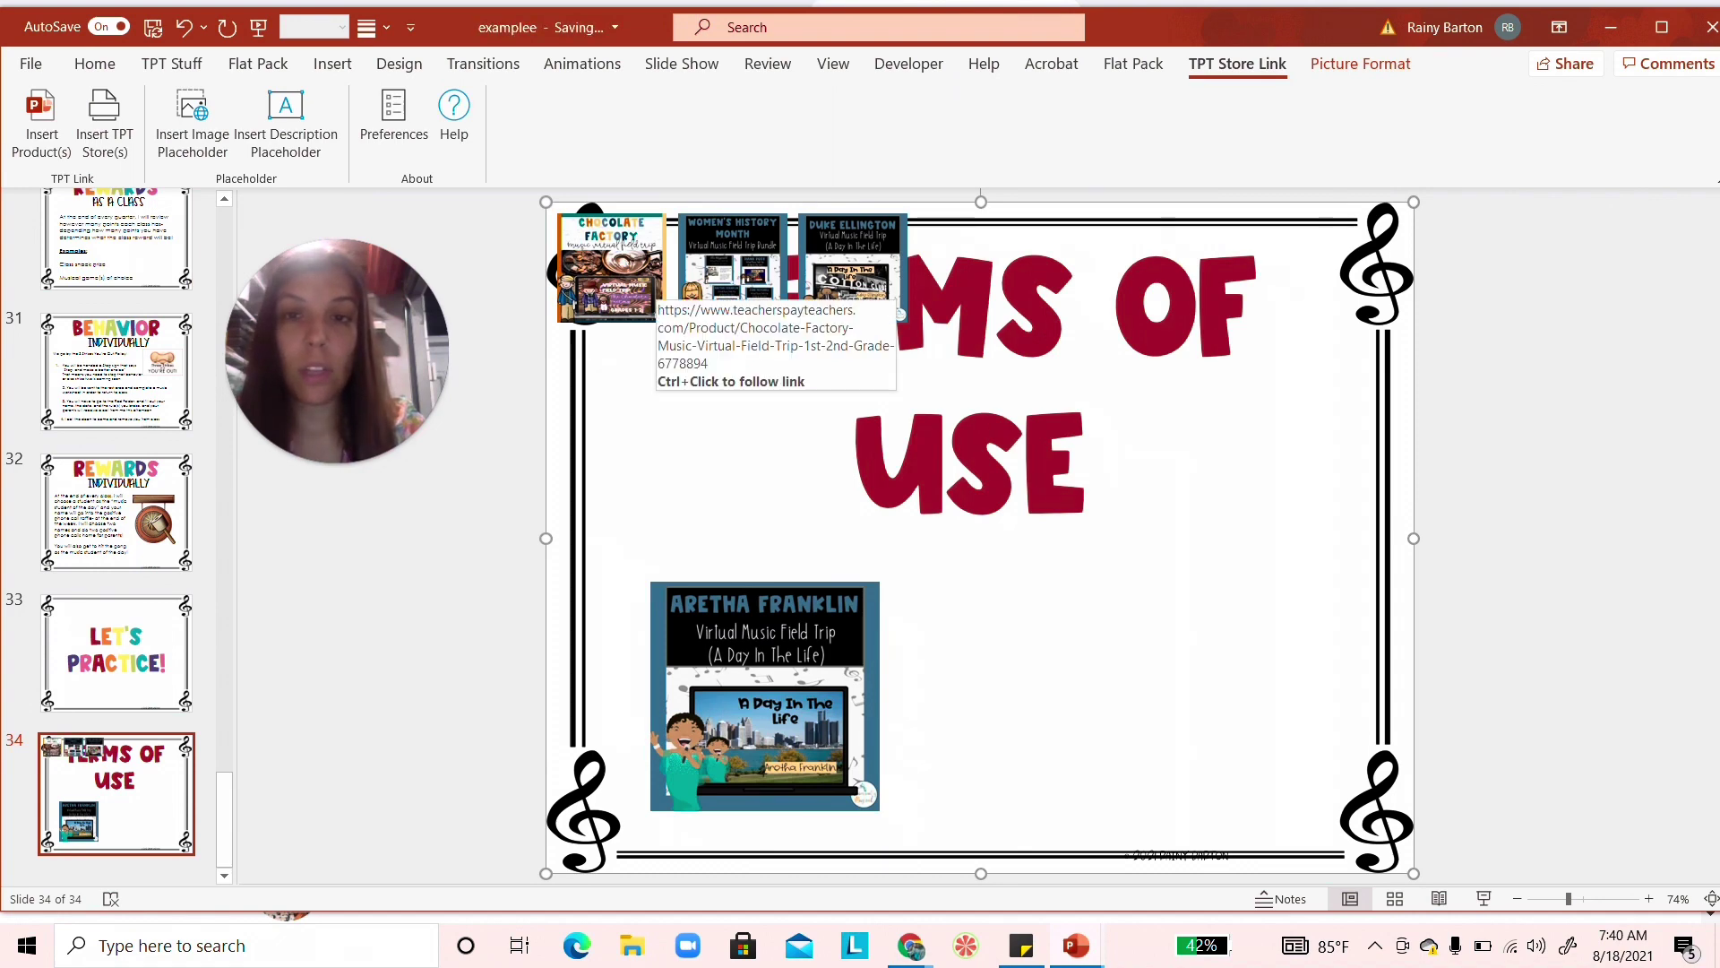
- Arrange the Chocolate Factory, Women's History and Duke Ellington thumbnails in the bottom row beside the Aretha cover
left_click_drag(860, 556, 962, 706)
left_click_drag(750, 274, 1107, 722)
left_click_drag(854, 284, 1231, 739)
- Run the slide show from this slide and confirm the Chocolate Factory thumbnail opens its product page
left_click(681, 62)
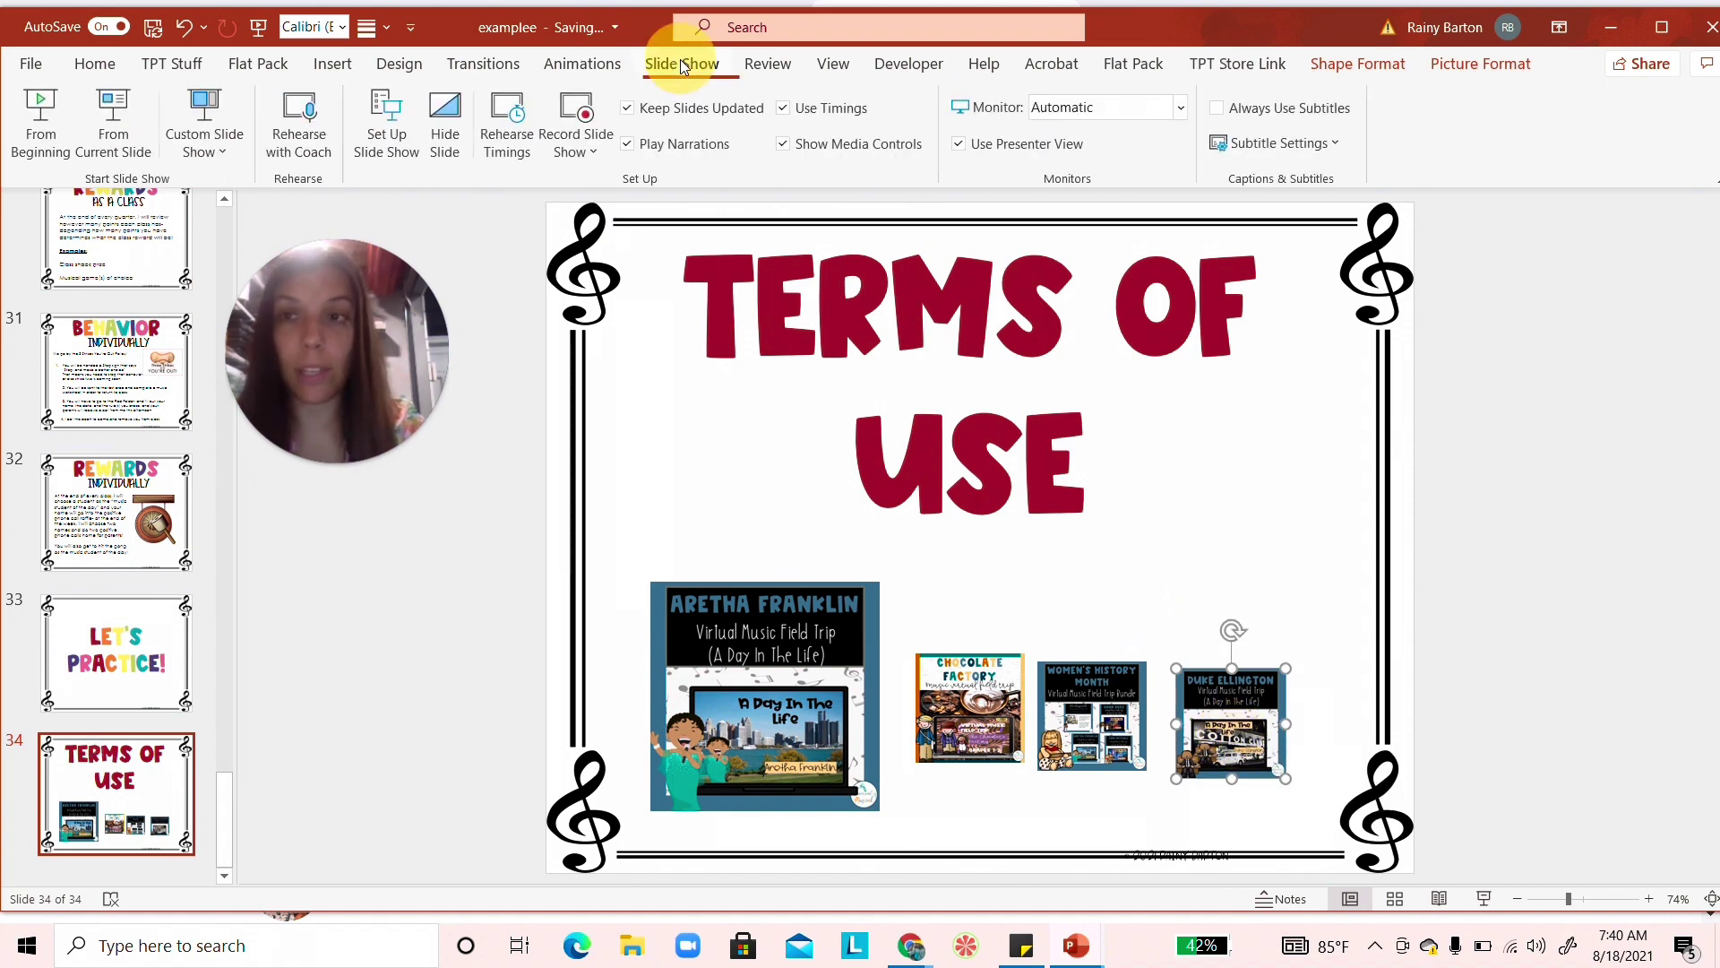
left_click(110, 123)
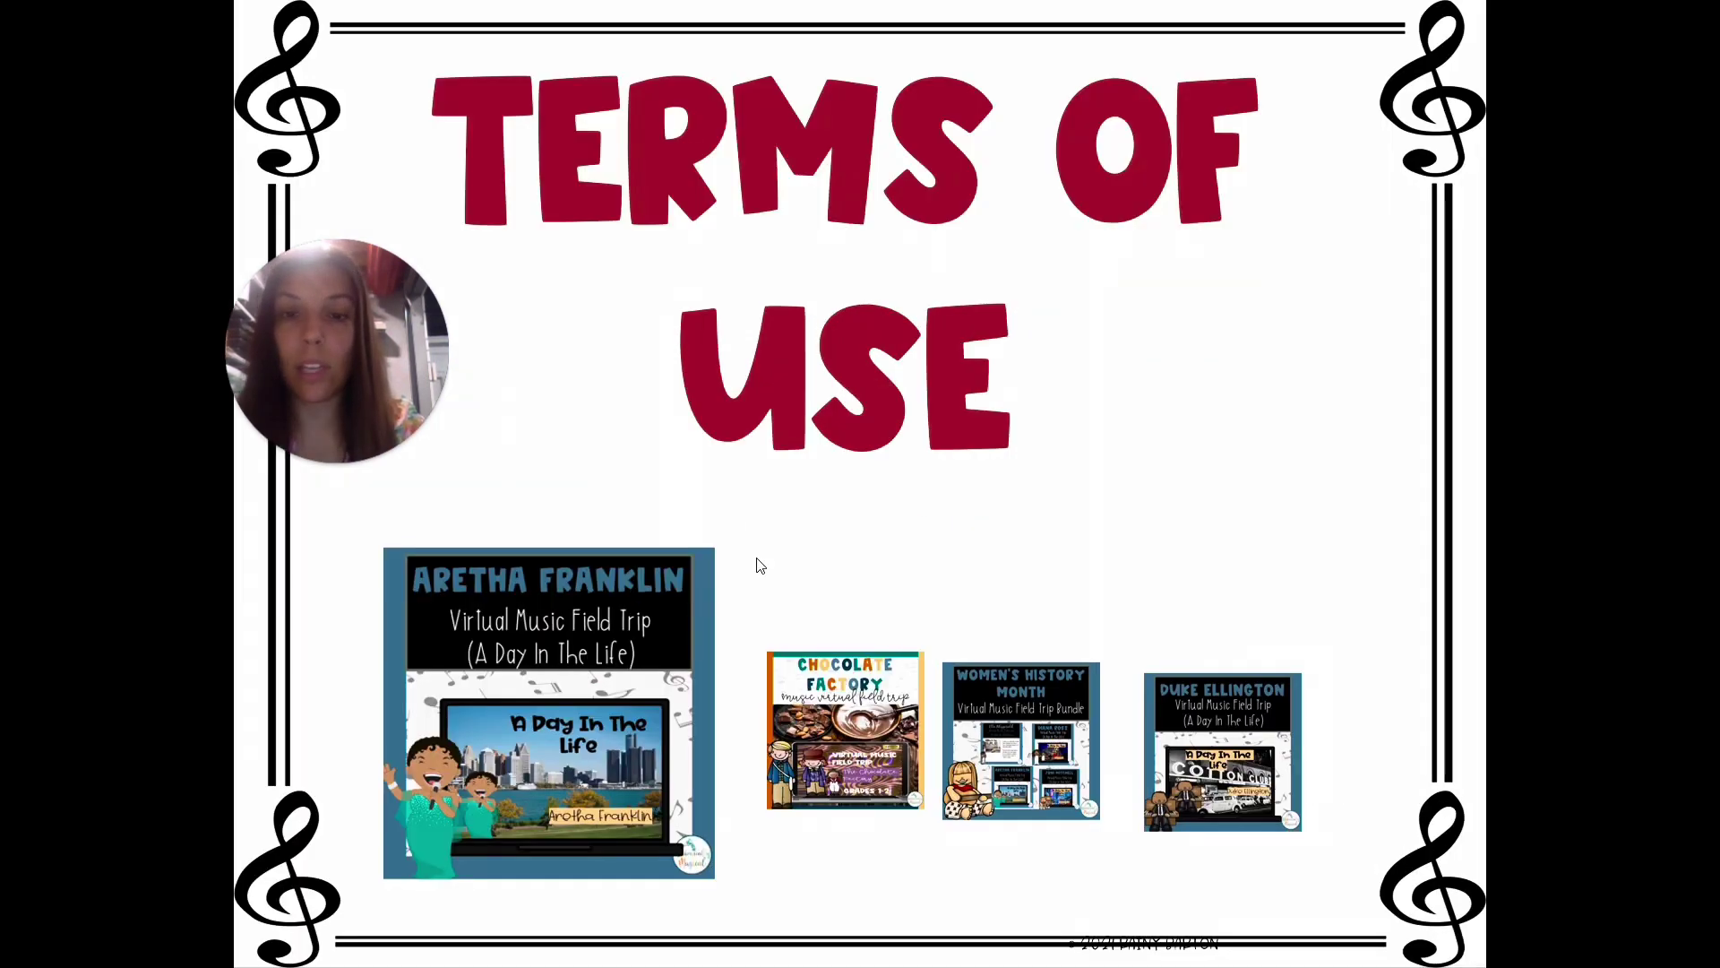
left_click(862, 729)
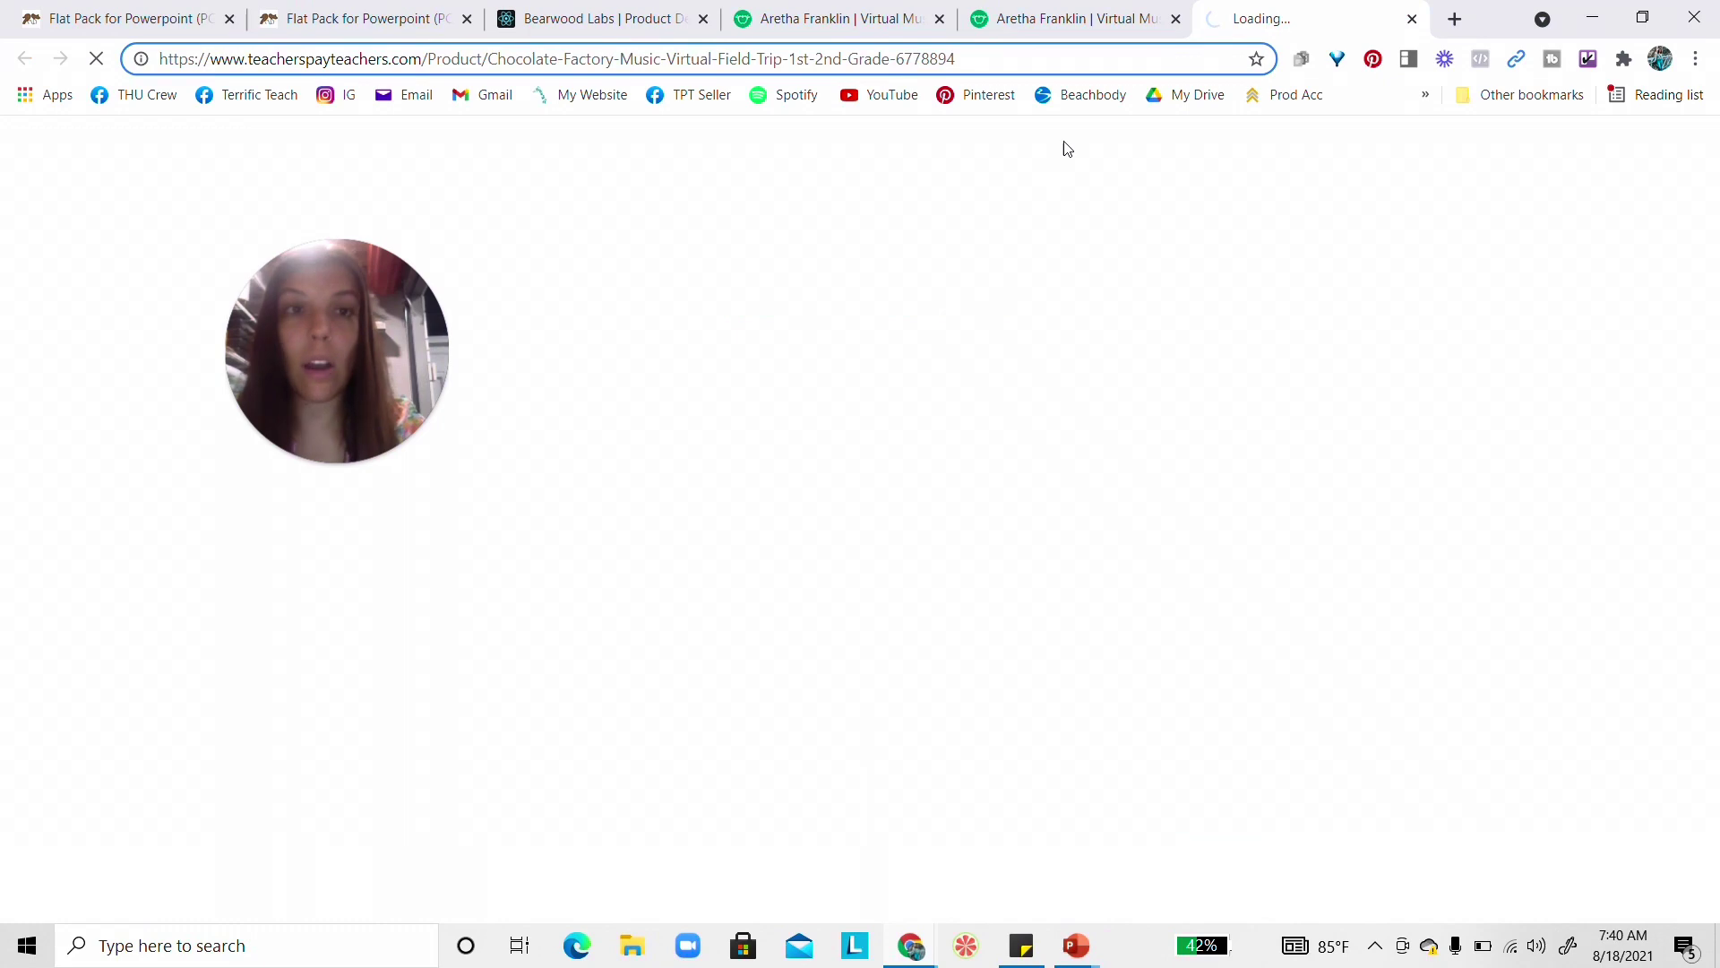
left_click(1586, 16)
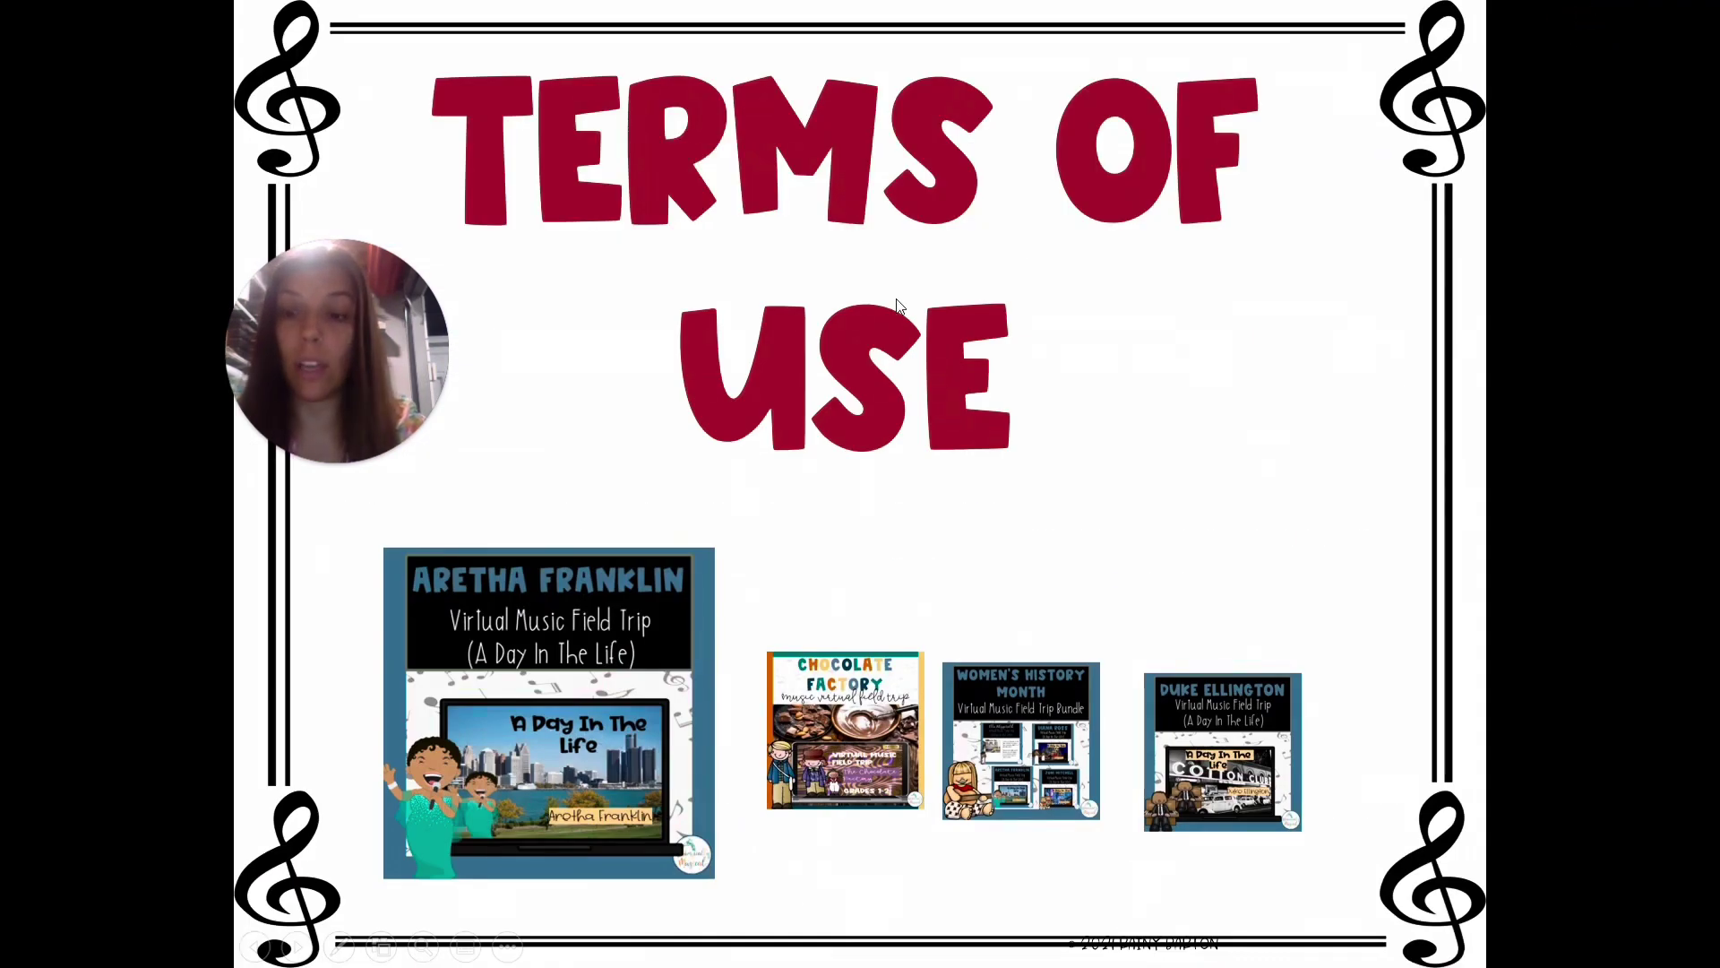
key("Escape")
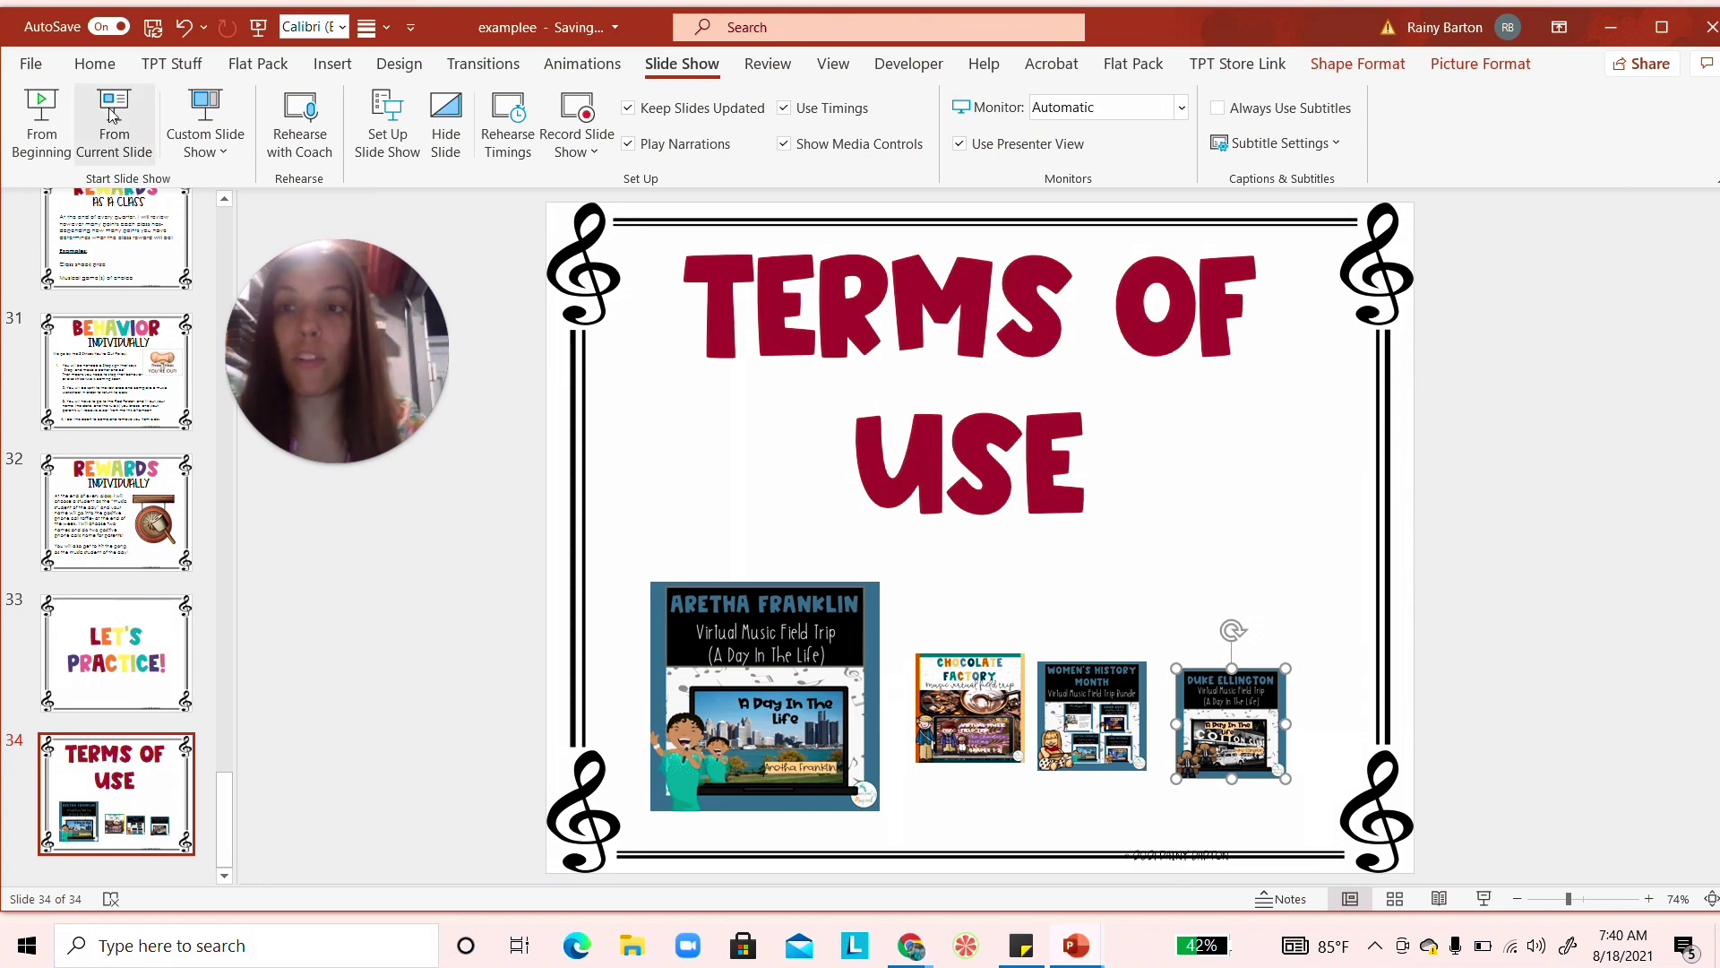
left_click(1239, 64)
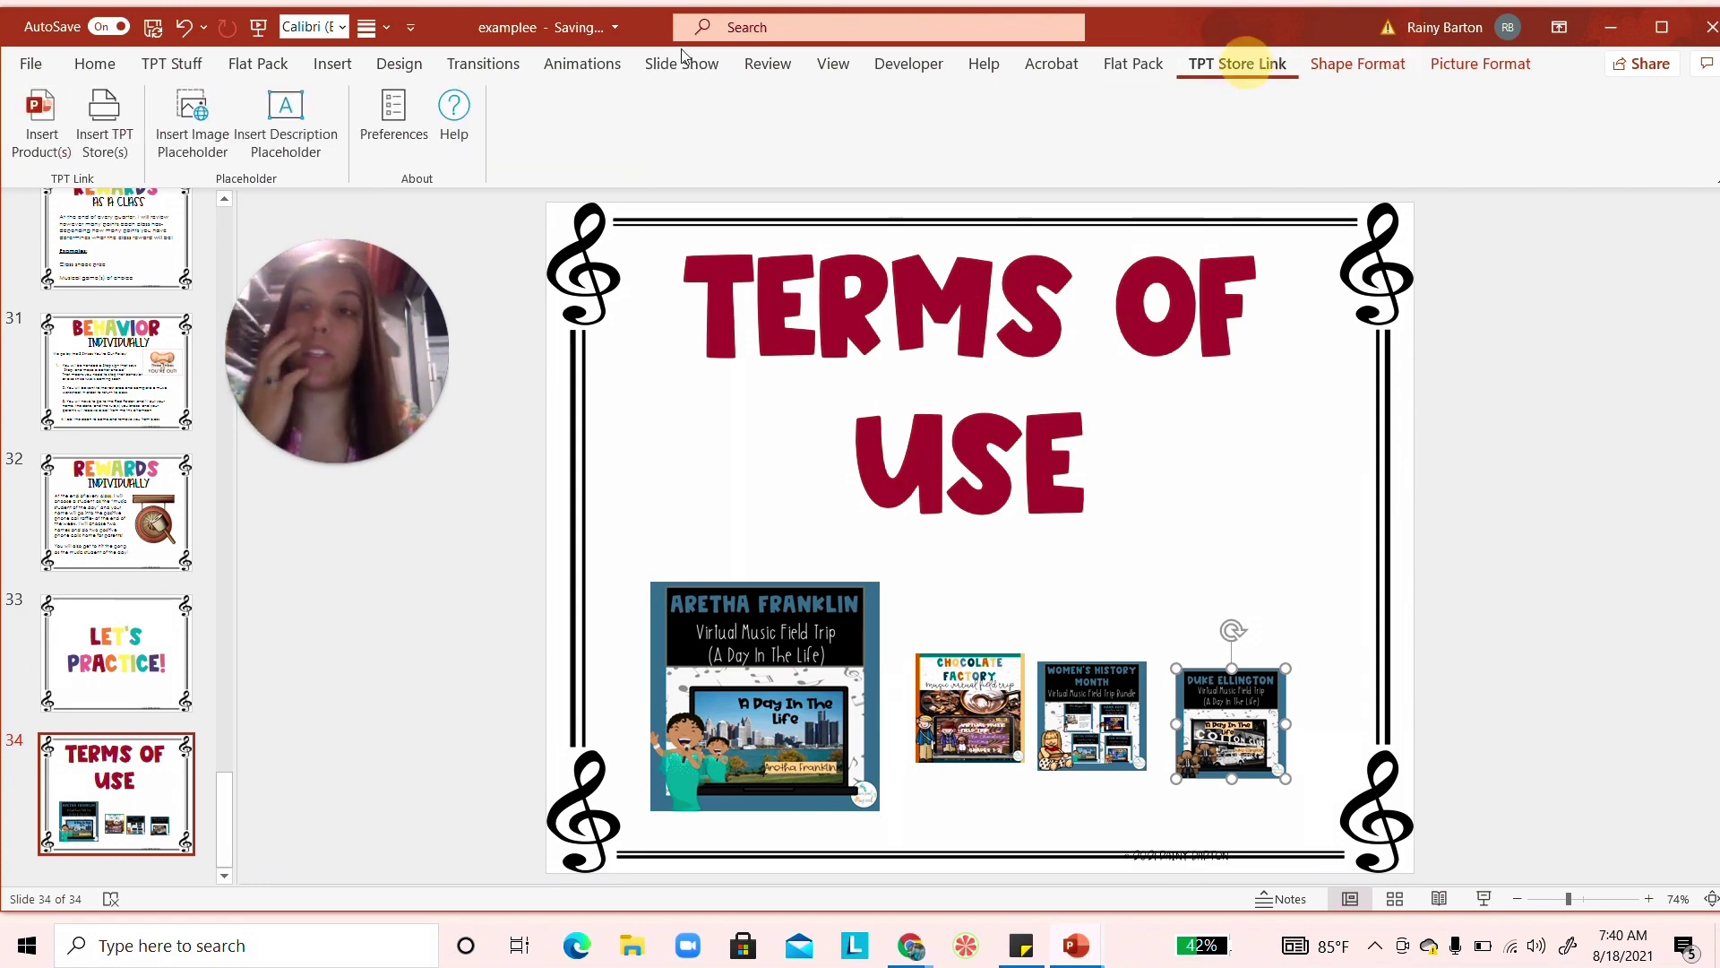
- Insert the Whimsically Musical store logo onto the Terms of Use slide
left_click(105, 125)
left_click(462, 224)
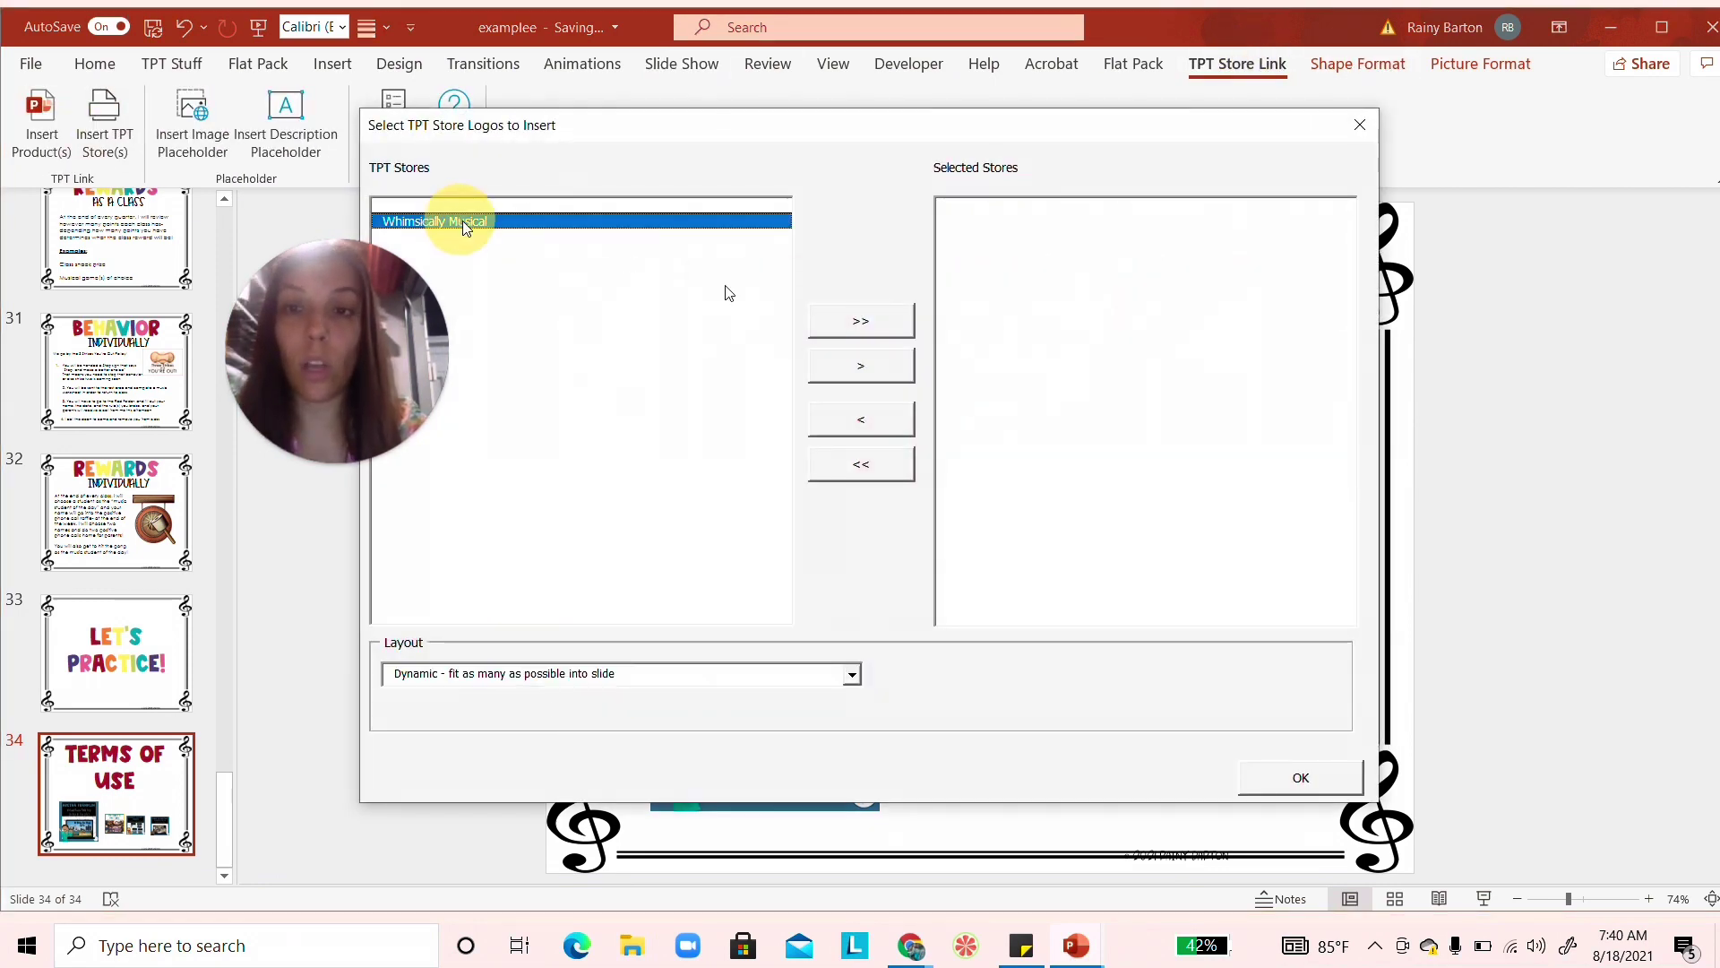
left_click(885, 365)
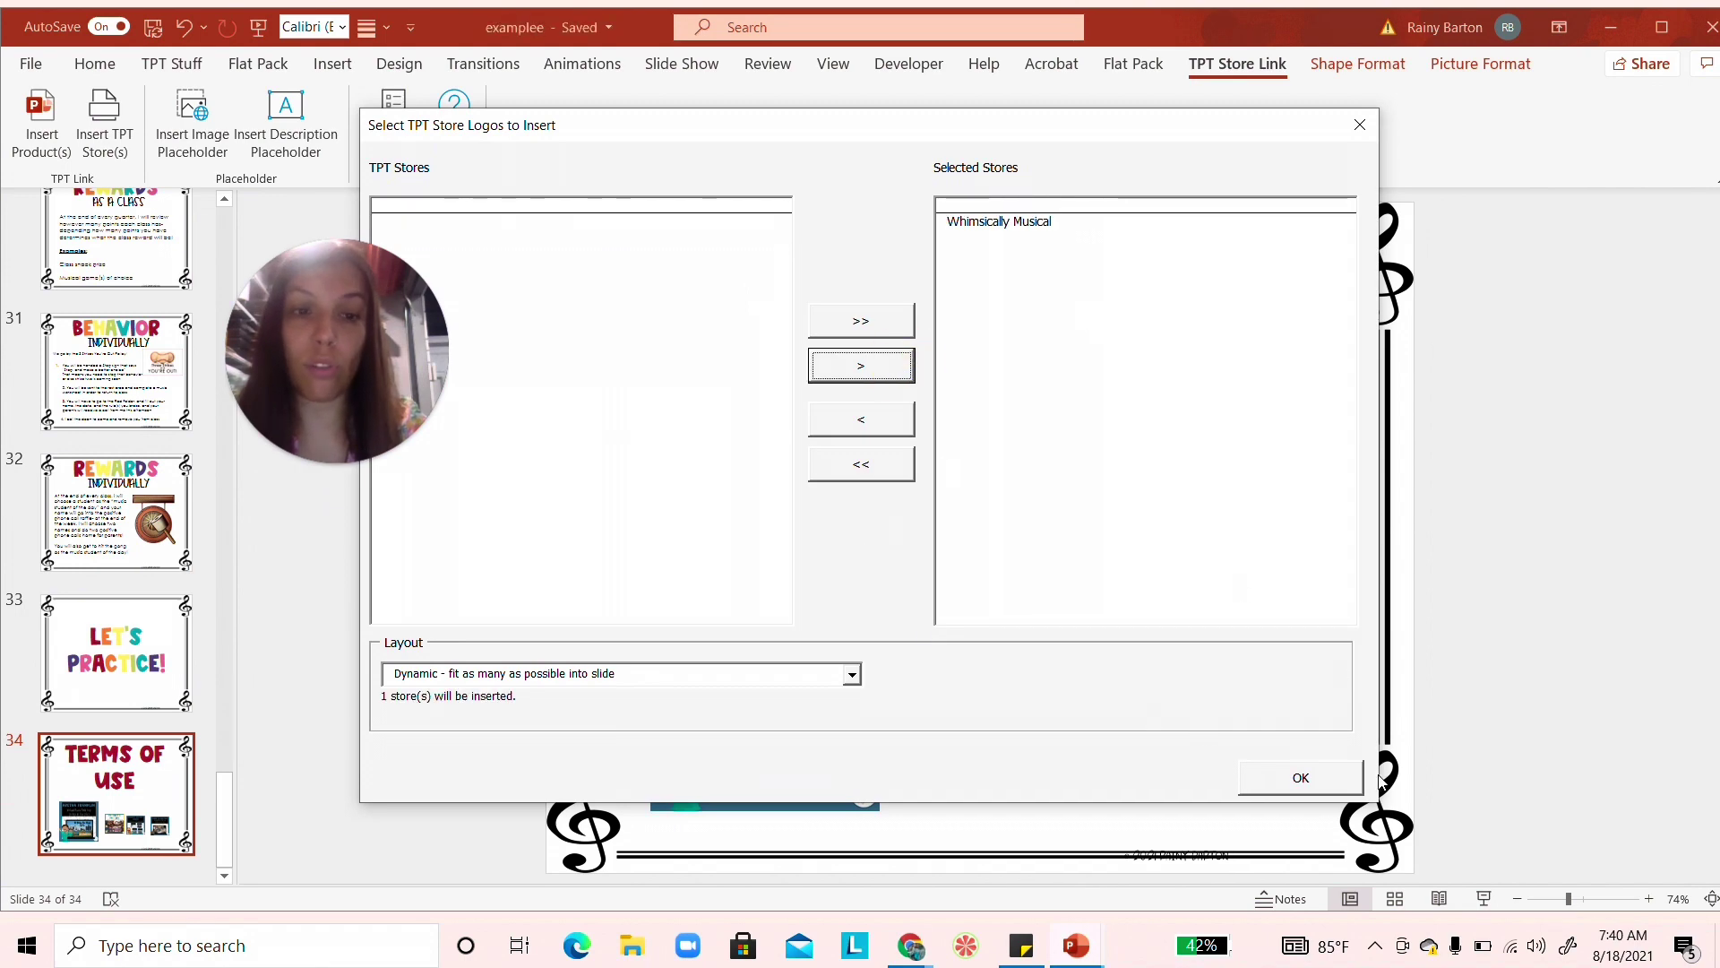
left_click(1297, 776)
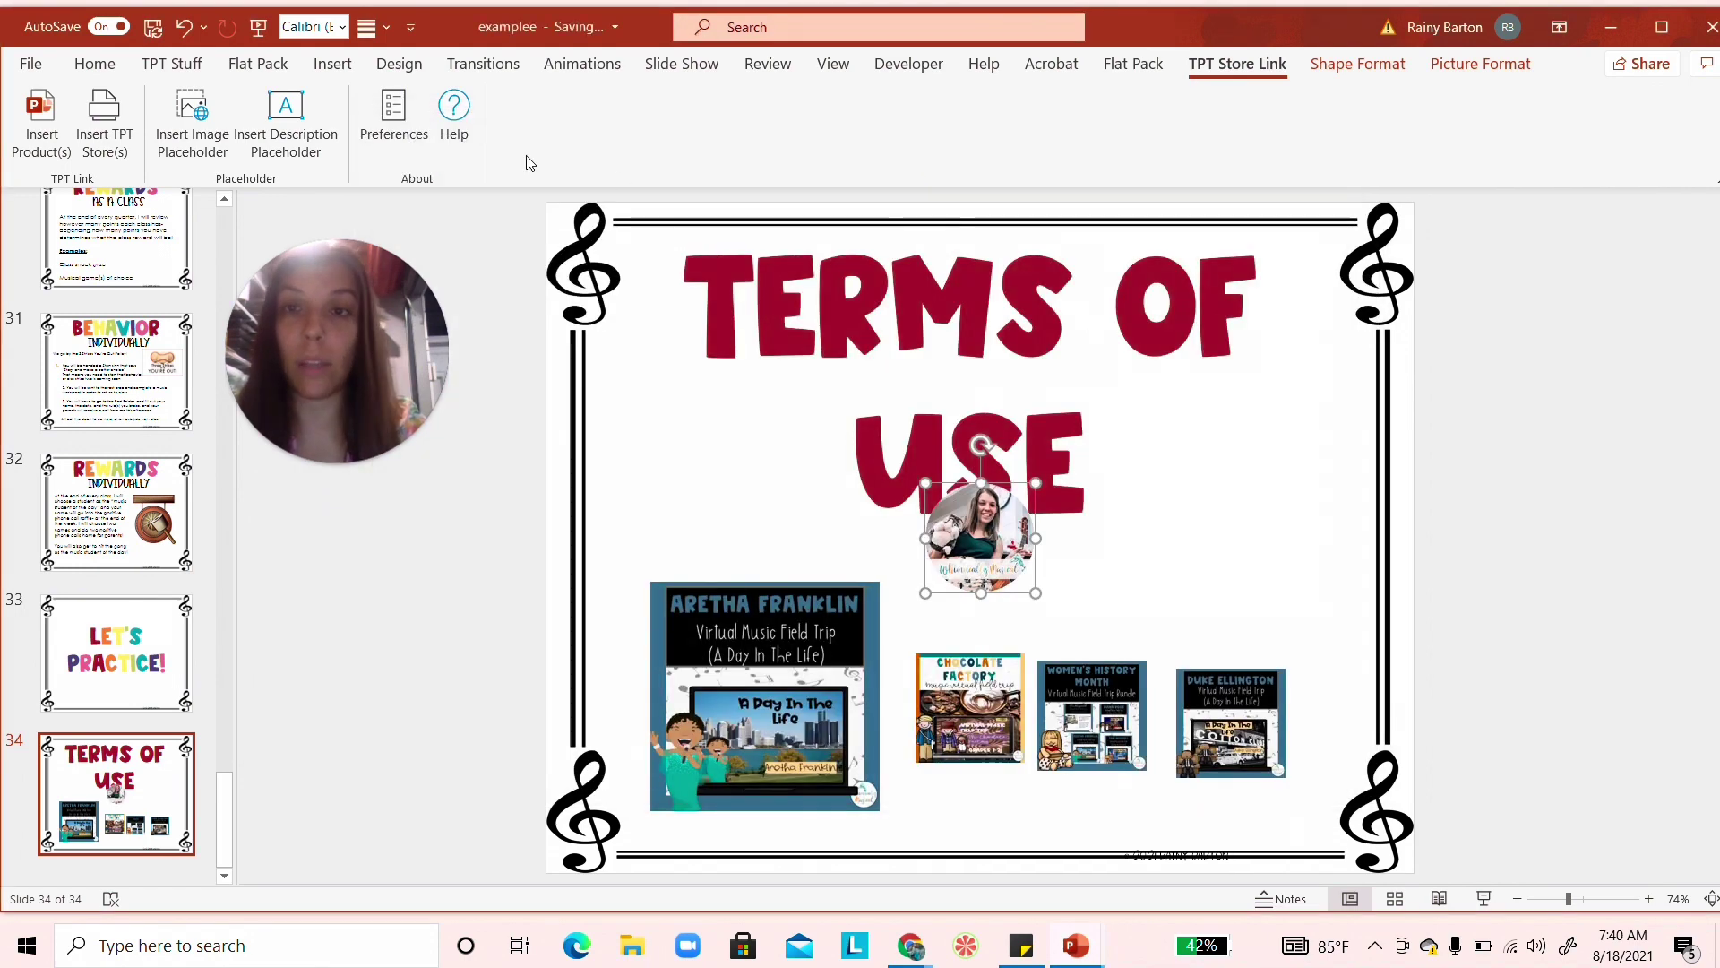
- Test the store logo in the slide show from this slide, confirming it opens the store's TpT page
left_click(679, 63)
left_click(118, 110)
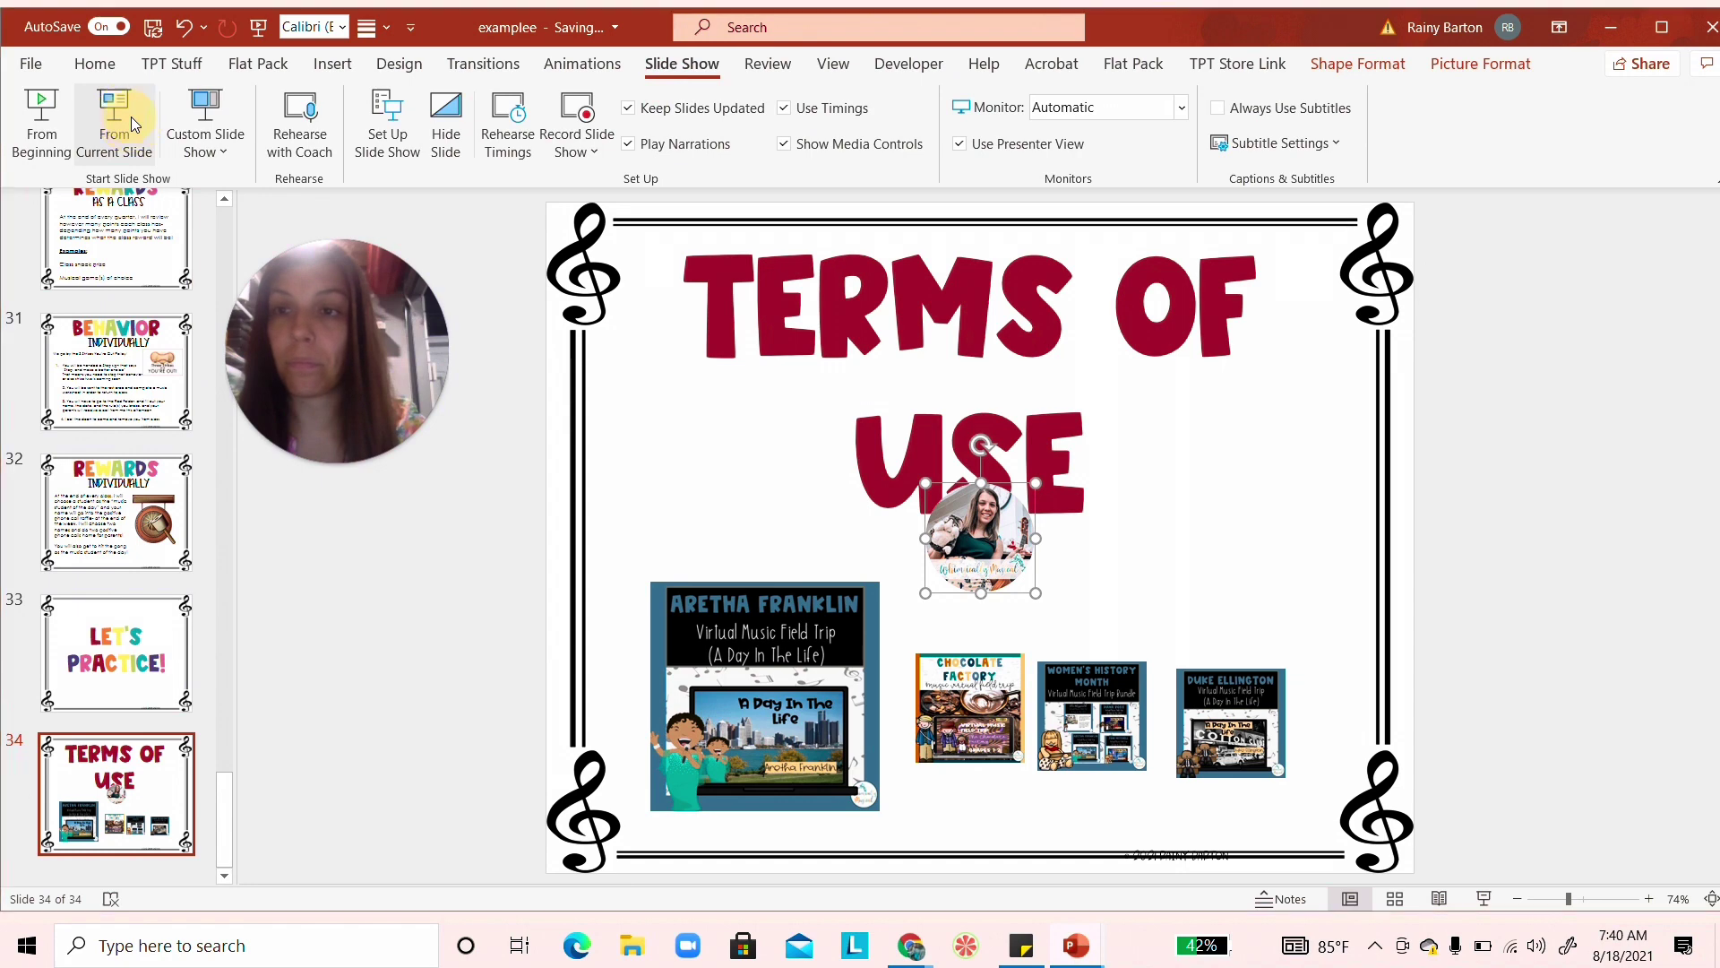
key("alt+Tab")
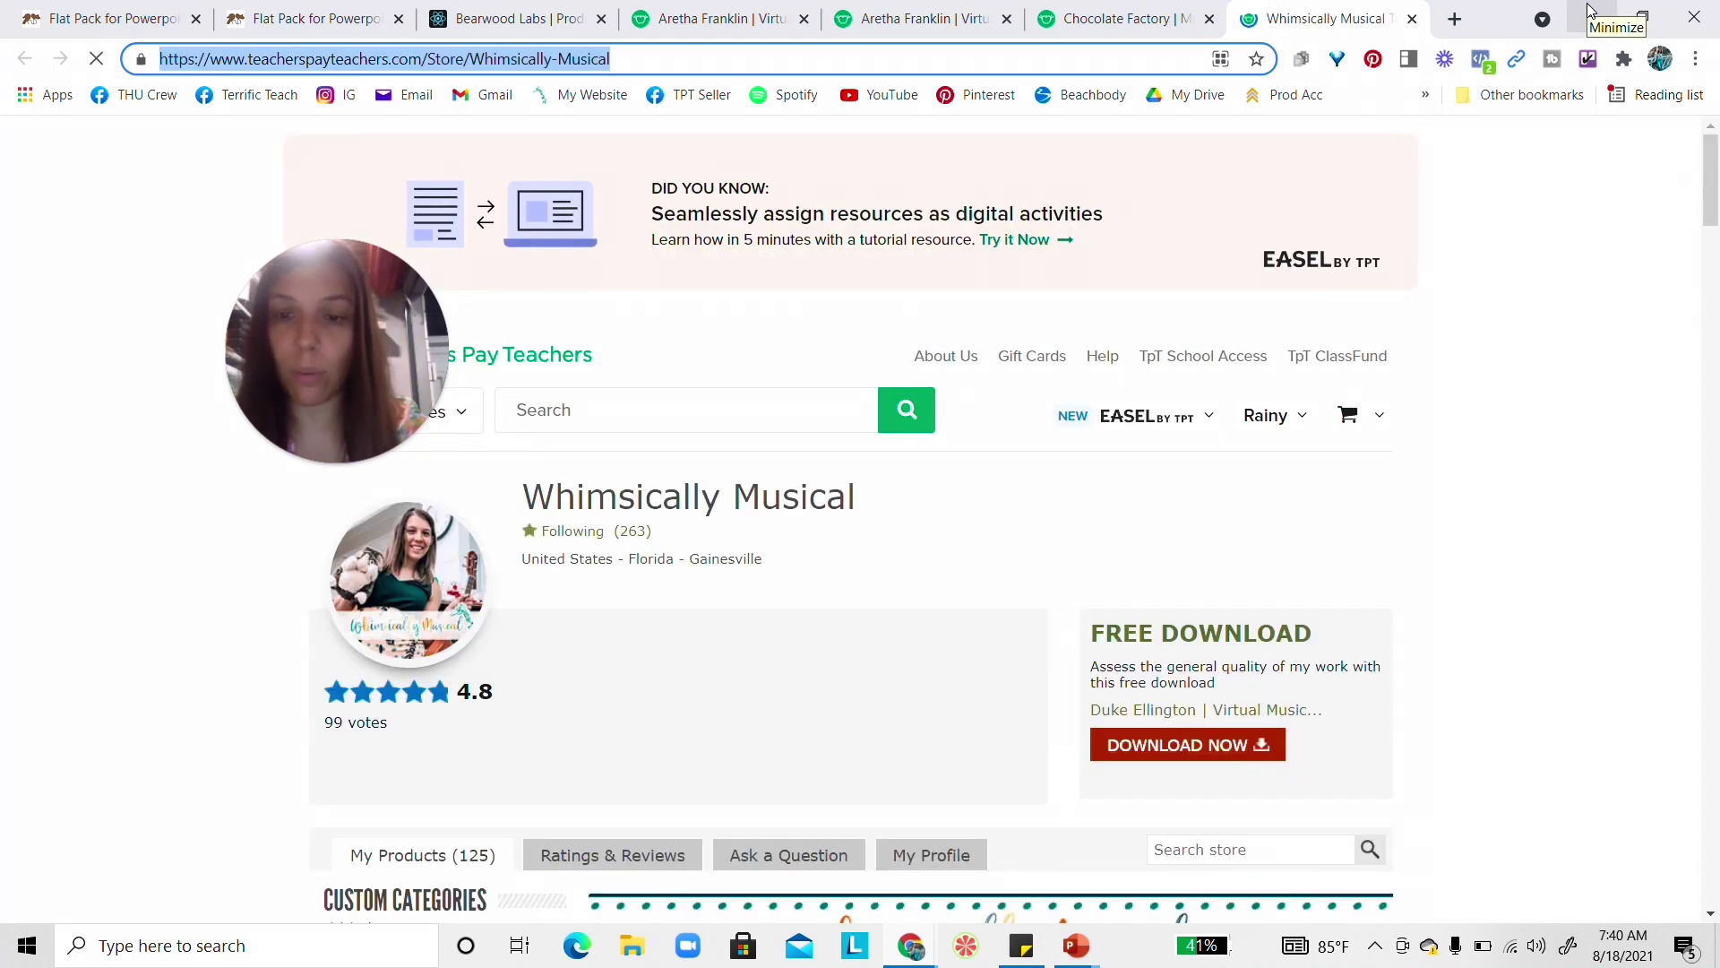
left_click(1589, 10)
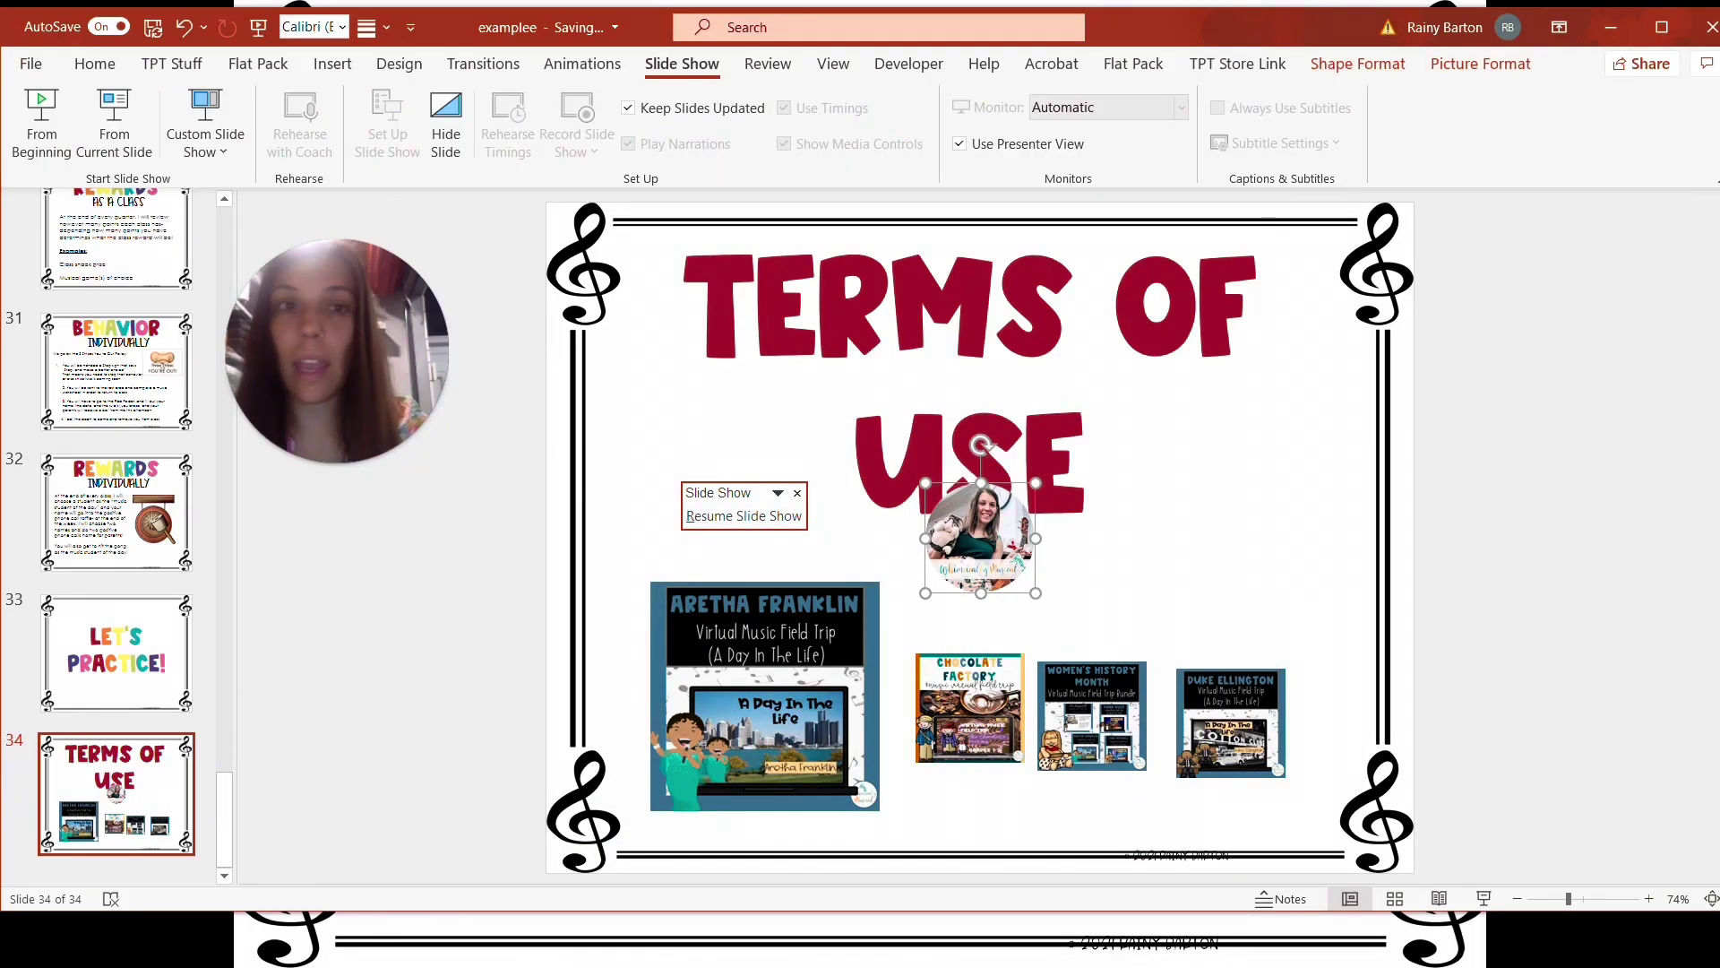